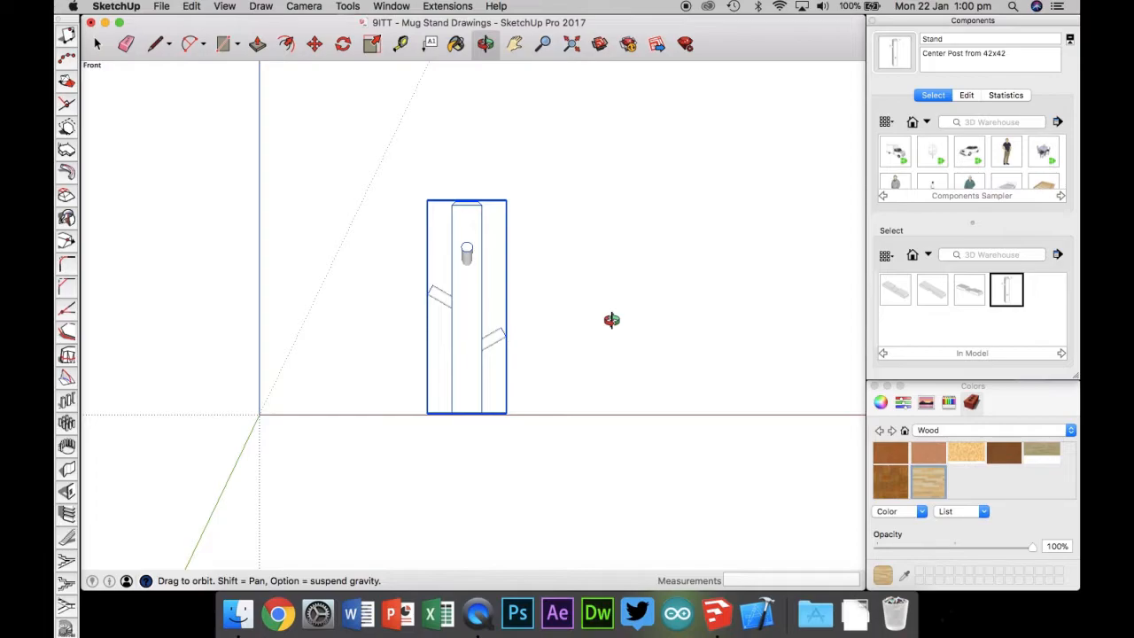
- Delete the finished mug stand component from the drawing area
drag(611, 320, 357, 336)
drag(640, 349, 378, 359)
drag(647, 359, 614, 366)
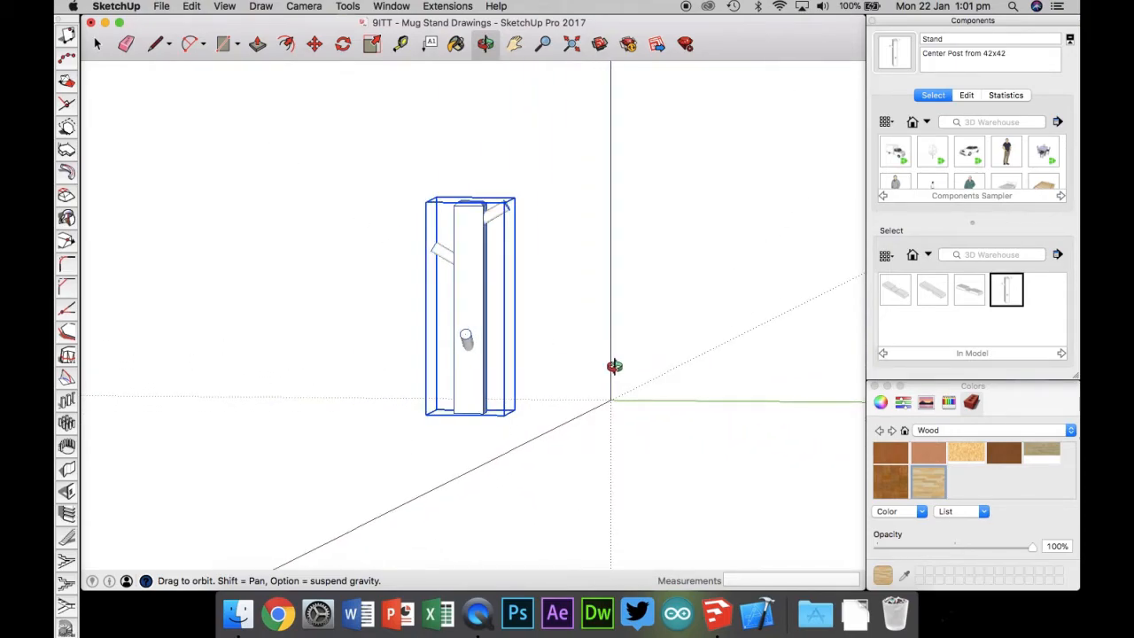
drag(558, 346, 714, 328)
drag(463, 354, 691, 442)
mouse_move(430, 416)
mouse_down()
mouse_move(398, 419)
mouse_move(412, 422)
mouse_up()
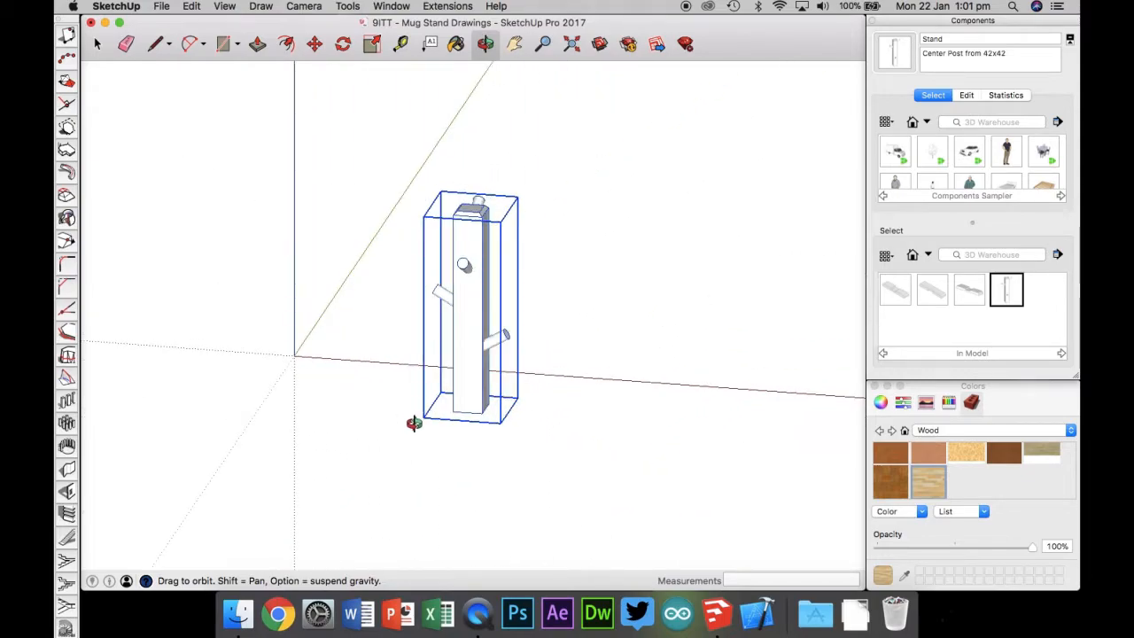
click(98, 43)
key(Delete)
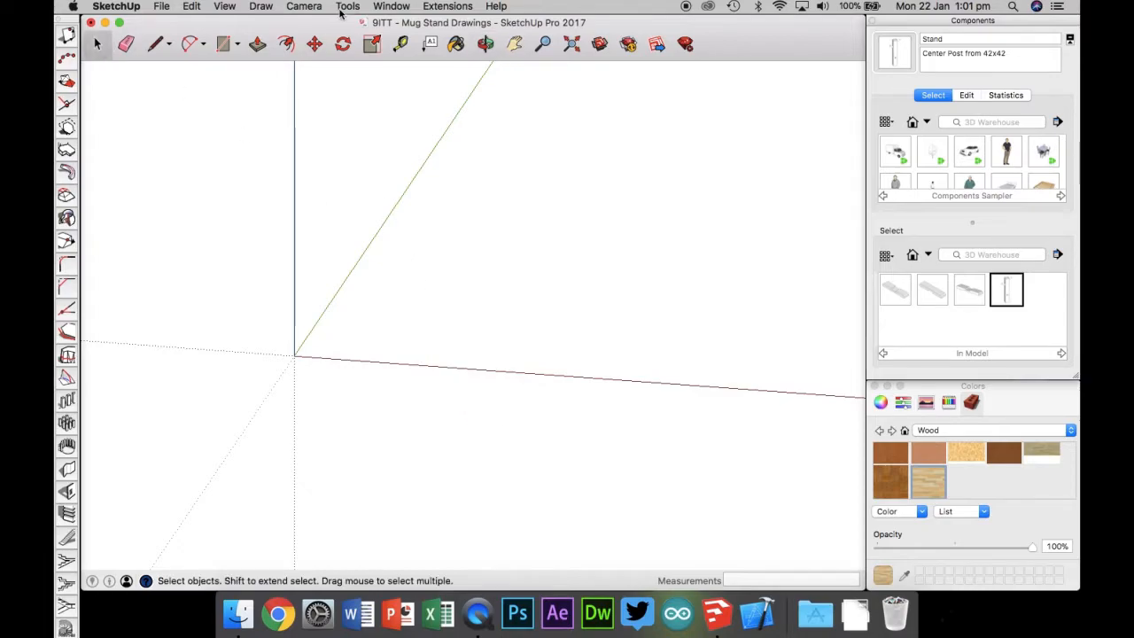
- Draw a 42 × 42 mm square on the ground plane with its corner at the origin
click(310, 7)
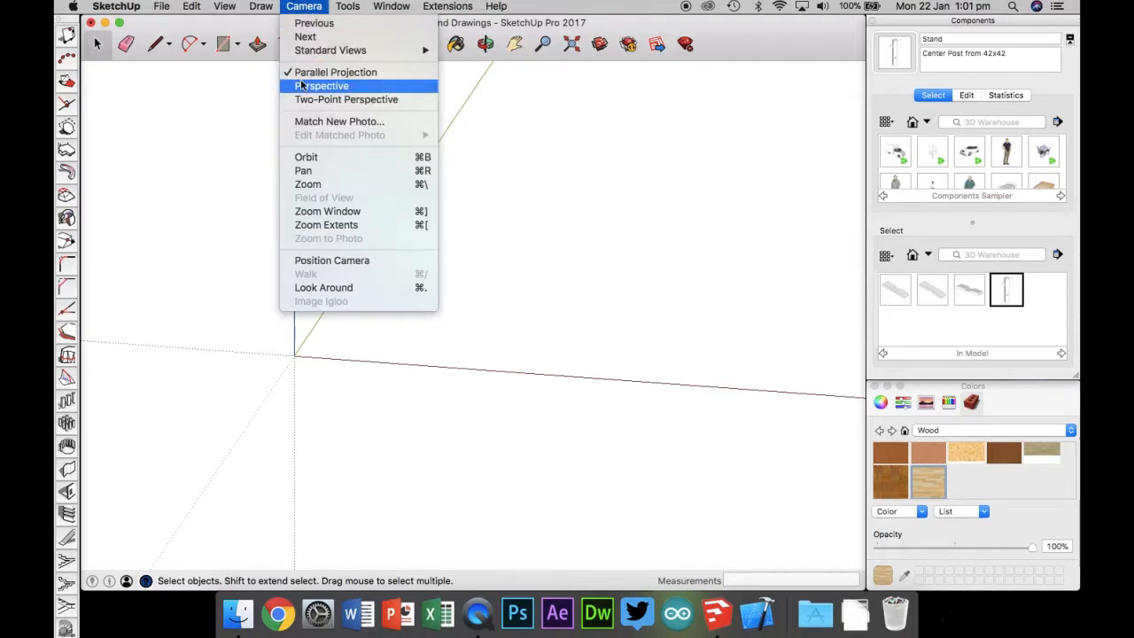
mouse_move(416, 50)
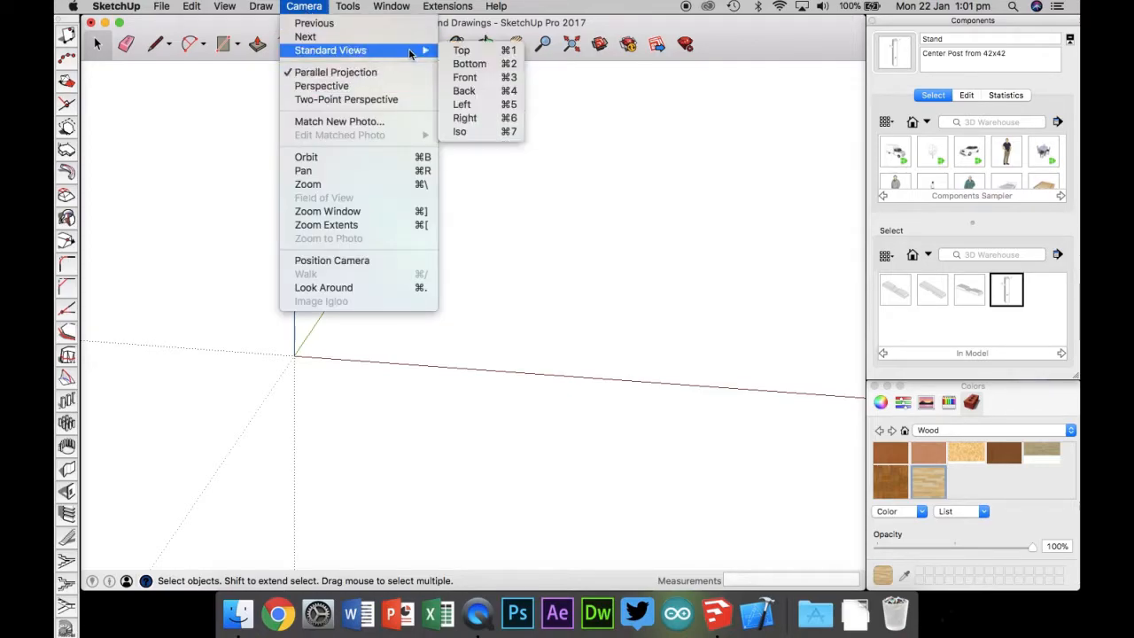
click(455, 53)
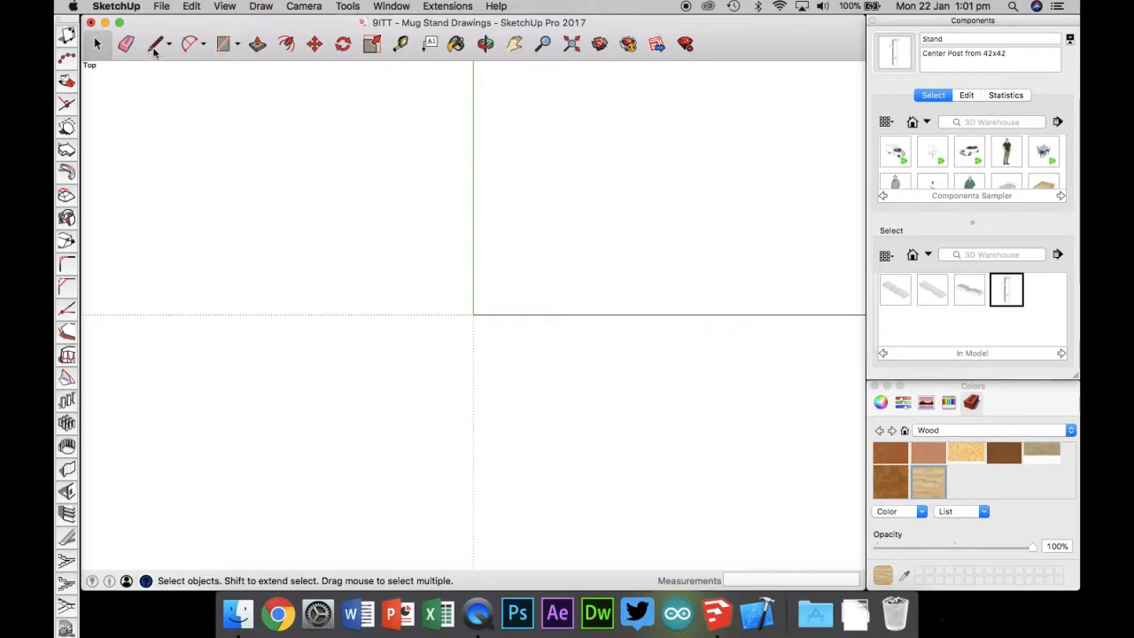
click(223, 44)
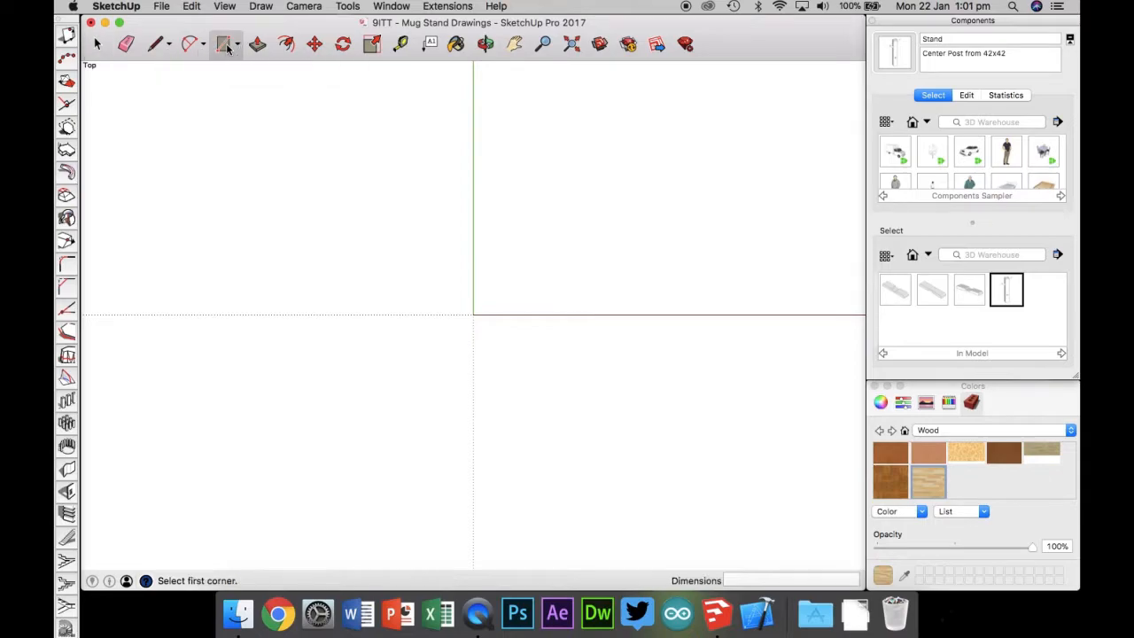
click(473, 315)
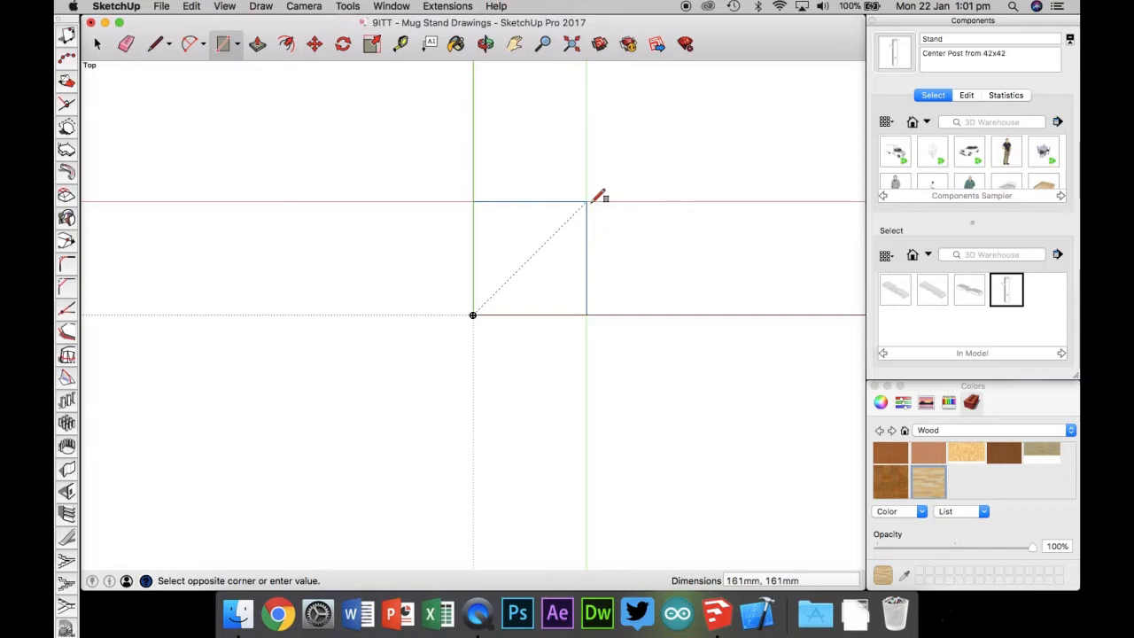
text(42, 42)
key(Return)
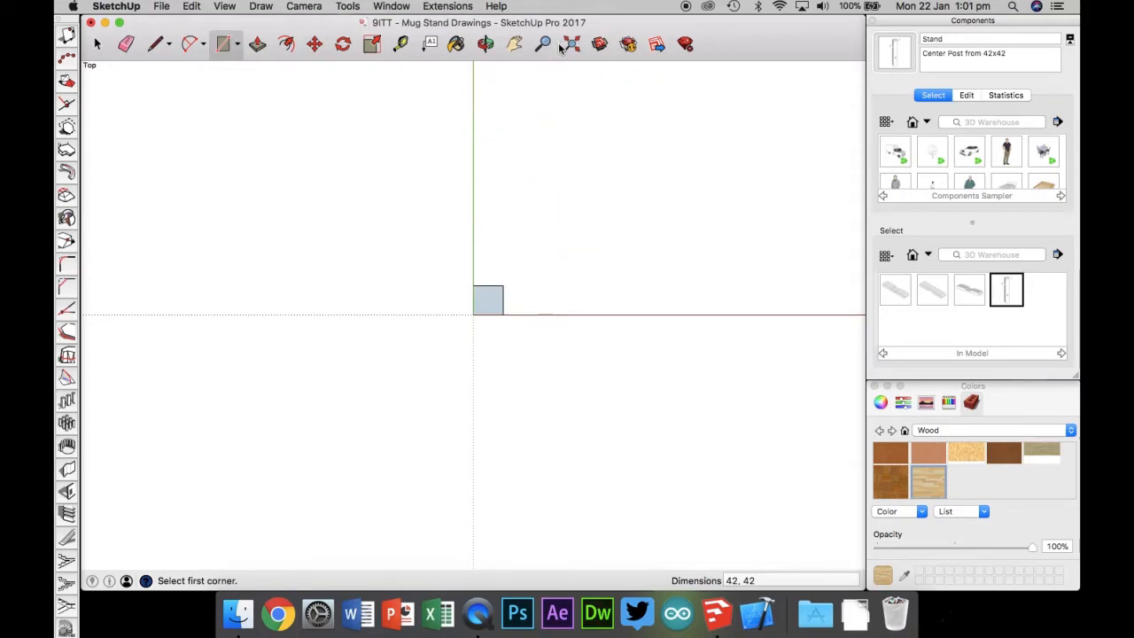
- Try extruding the square upward about 386 mm with Push/Pull, and undo it
key(super+7)
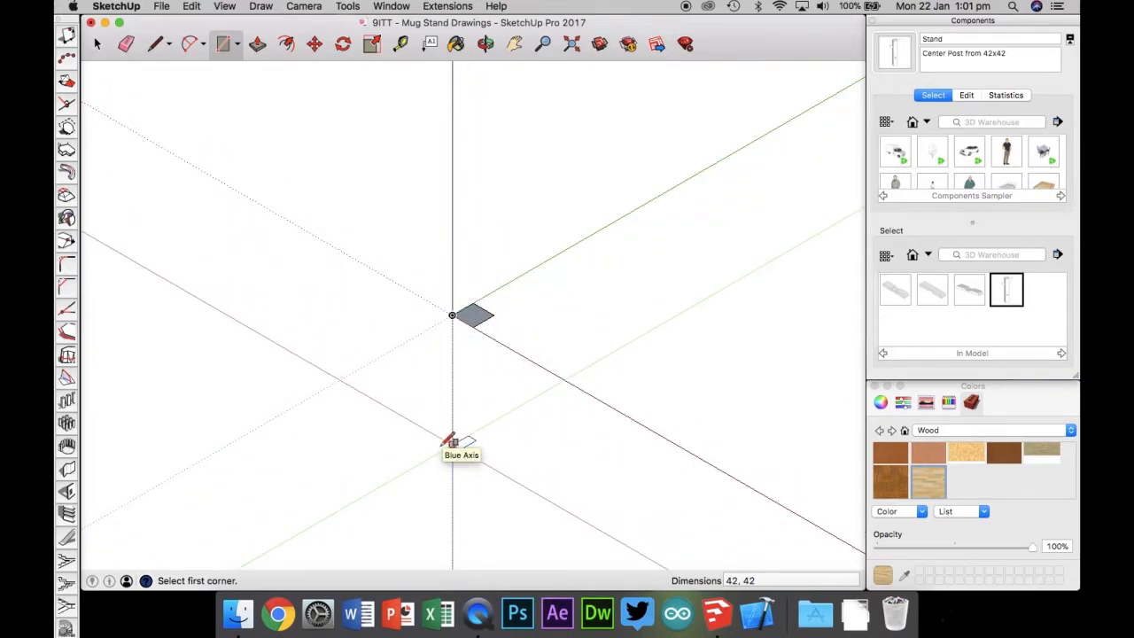
click(256, 46)
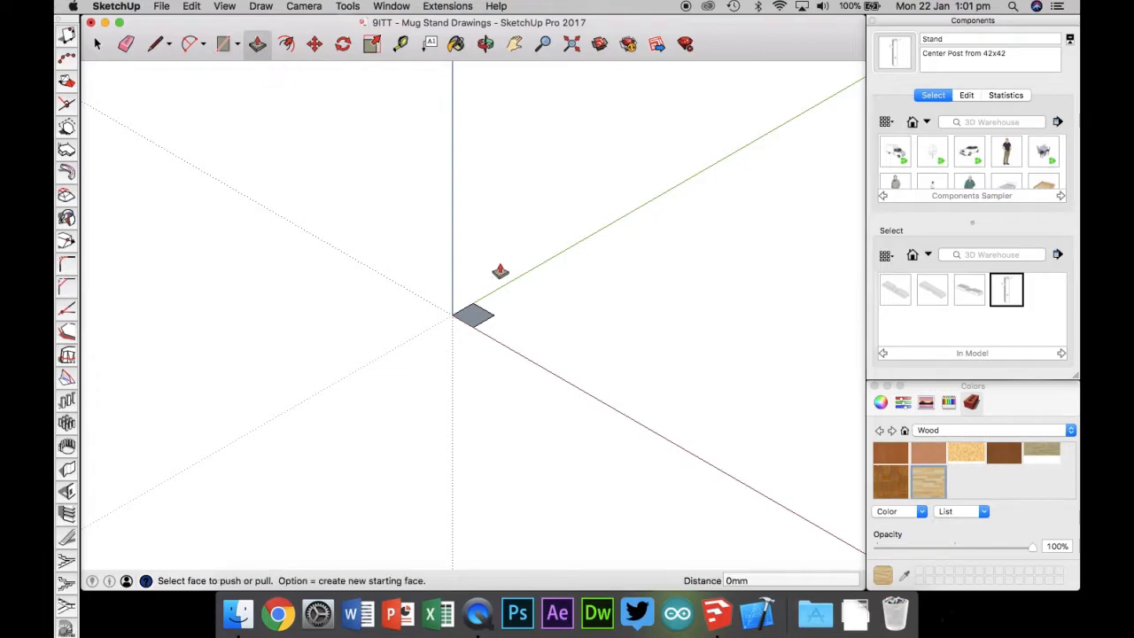
click(472, 314)
click(479, 91)
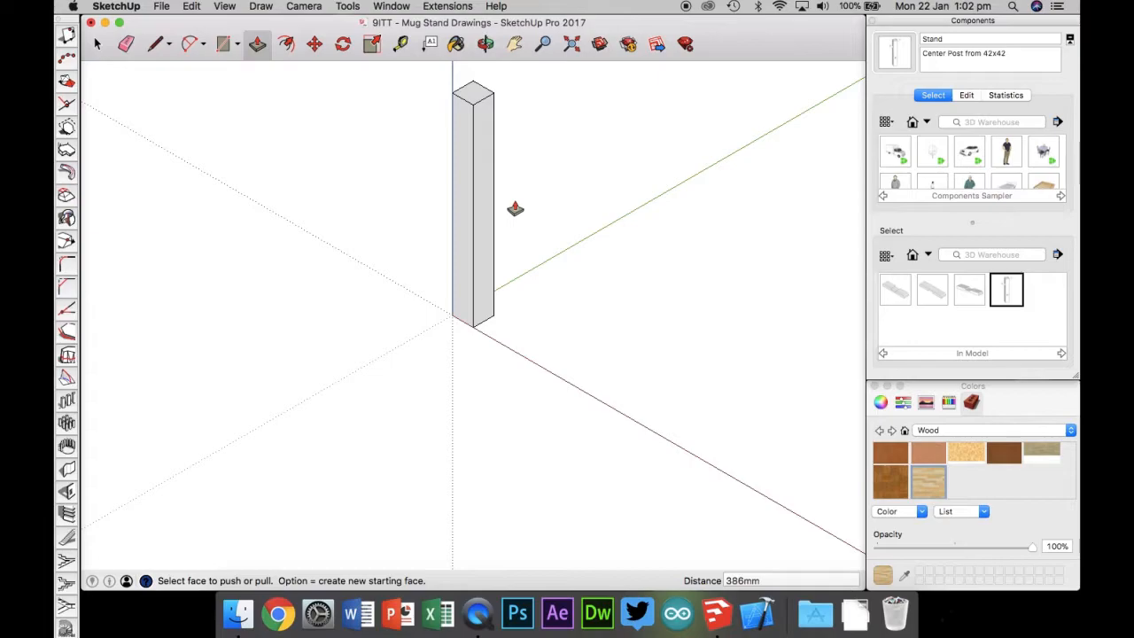
key(super+z)
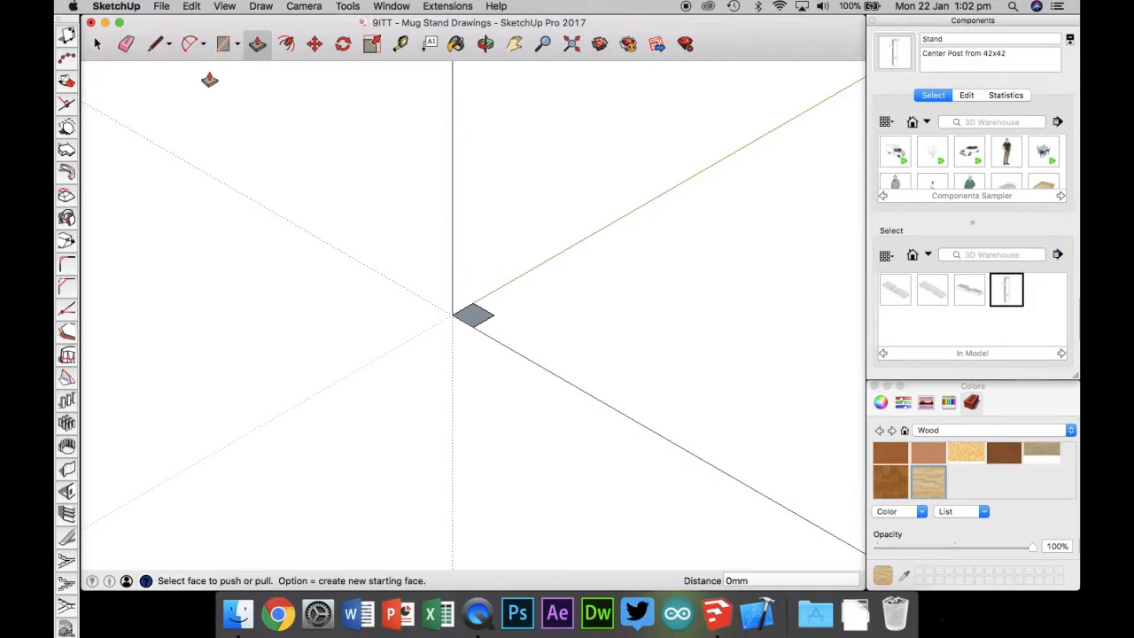
- Draw both corner-to-corner diagonals across the square to locate its centre
key(super+2)
scroll(416, 264, up, 2)
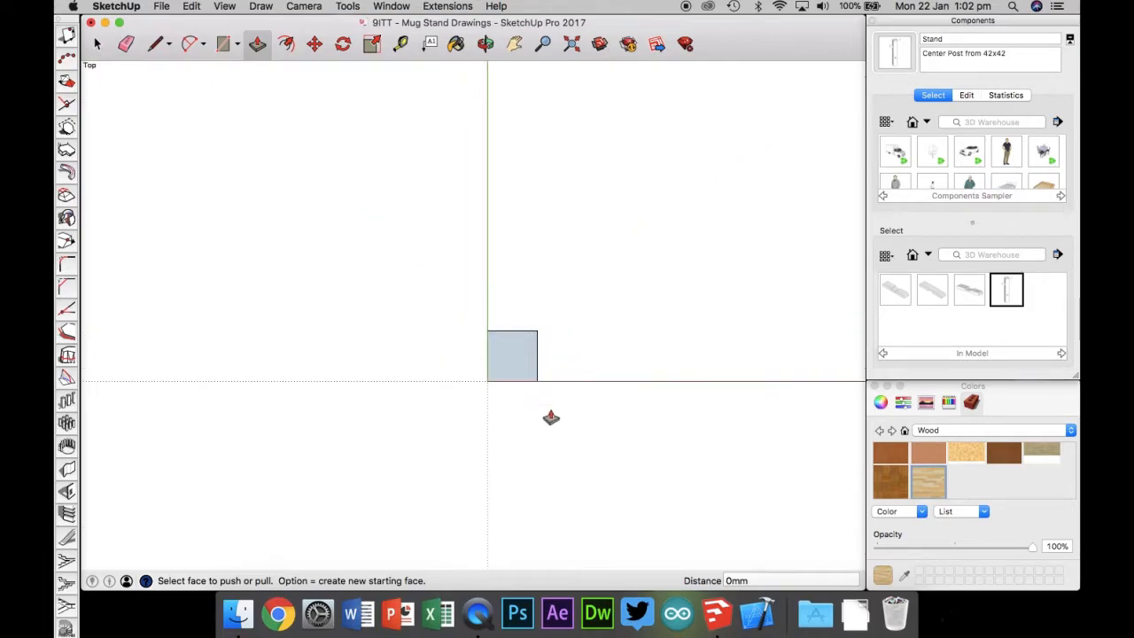
click(571, 44)
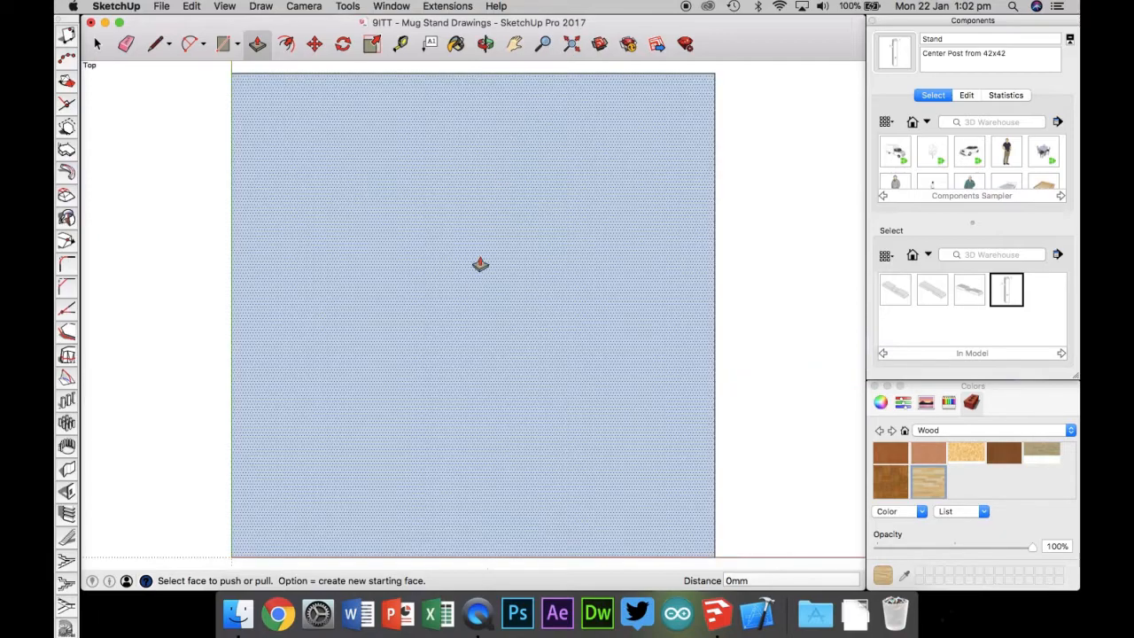
click(160, 47)
click(231, 74)
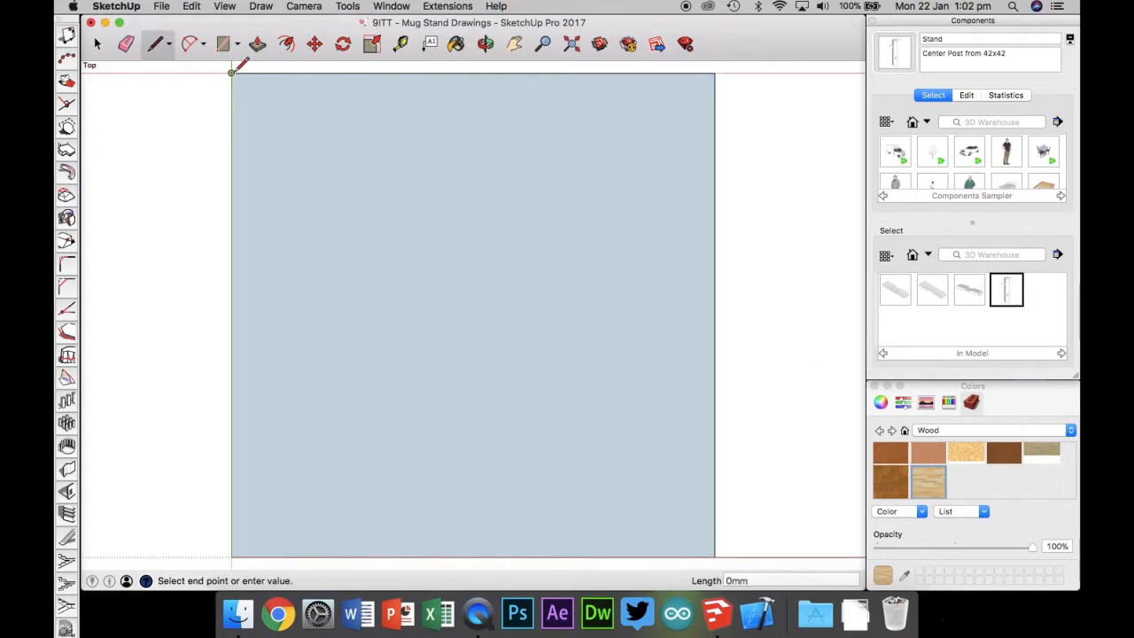
click(715, 556)
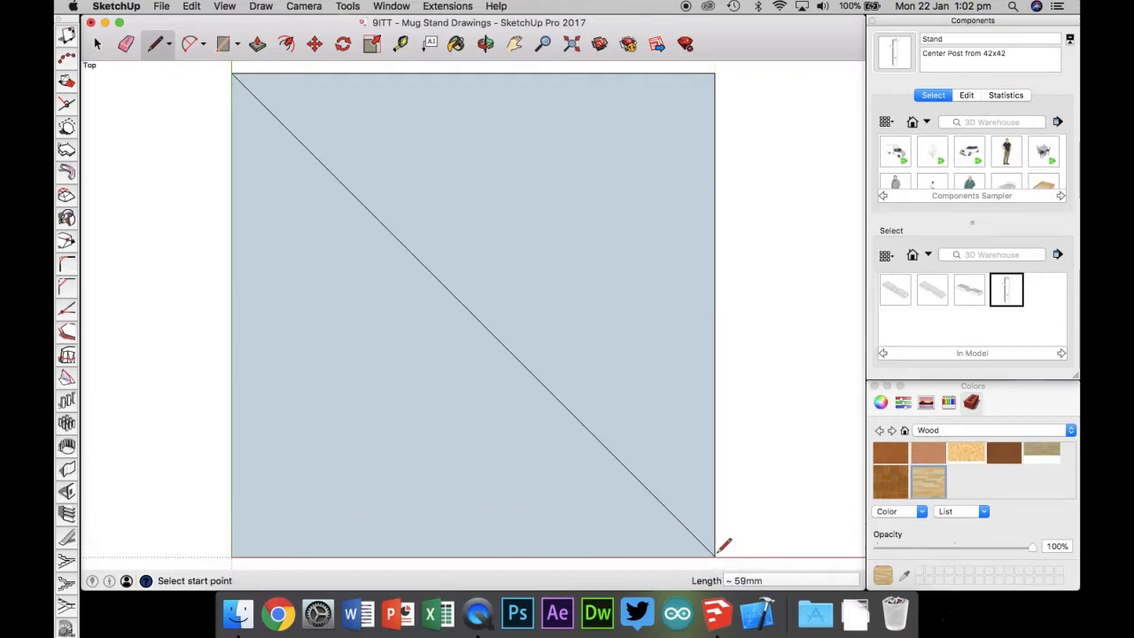
click(714, 74)
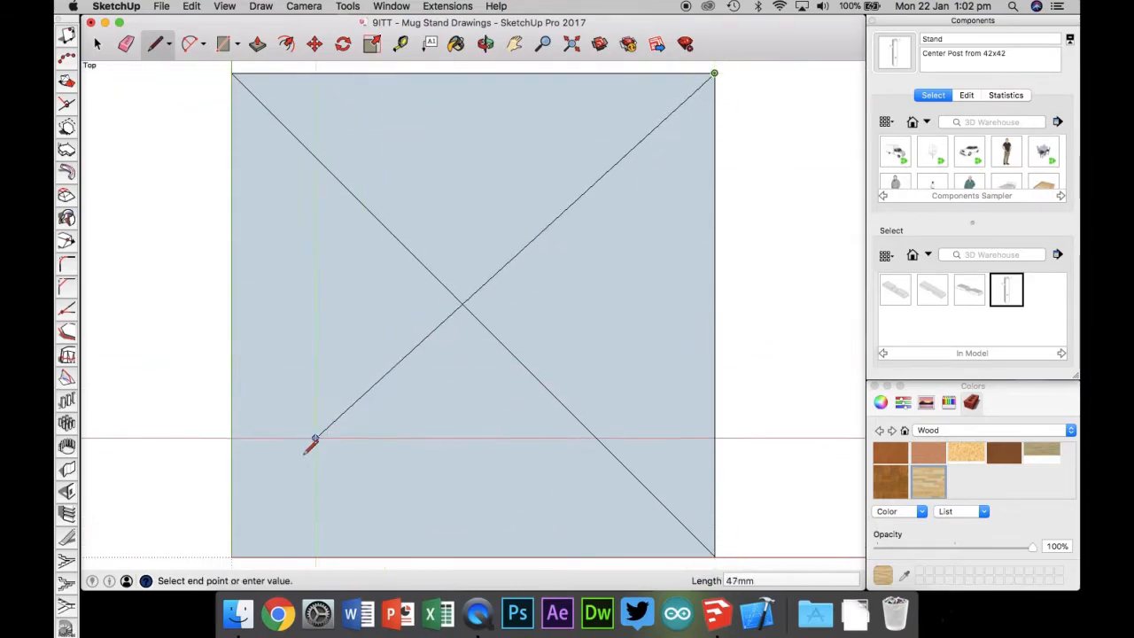
click(233, 556)
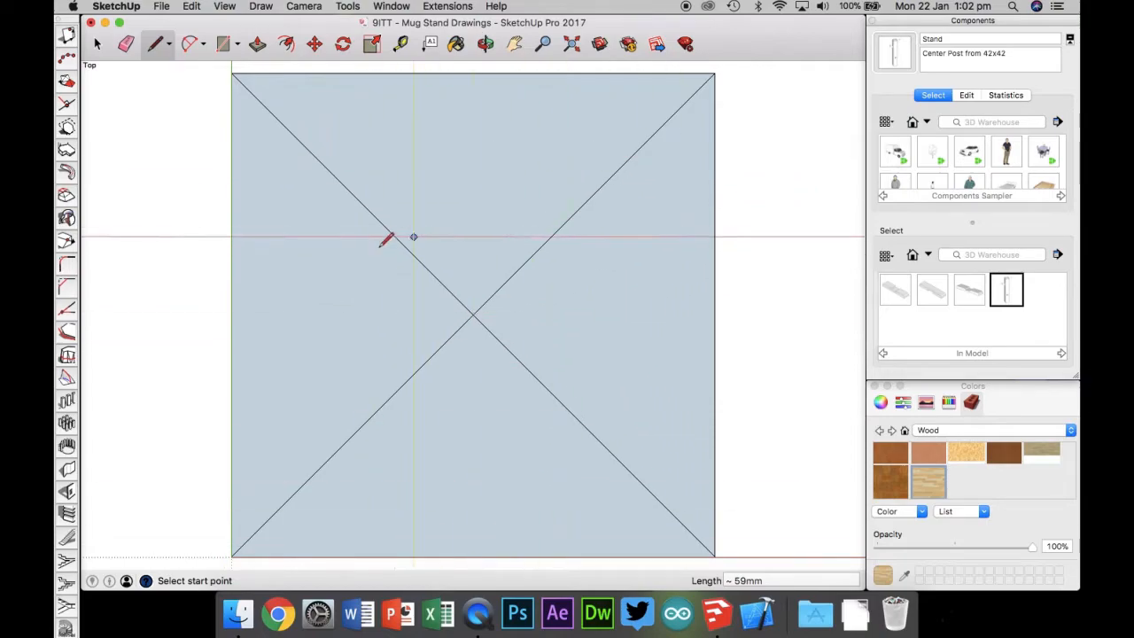
- Draw a 300 mm vertical line up the blue axis from the centre of the square
key(super+7)
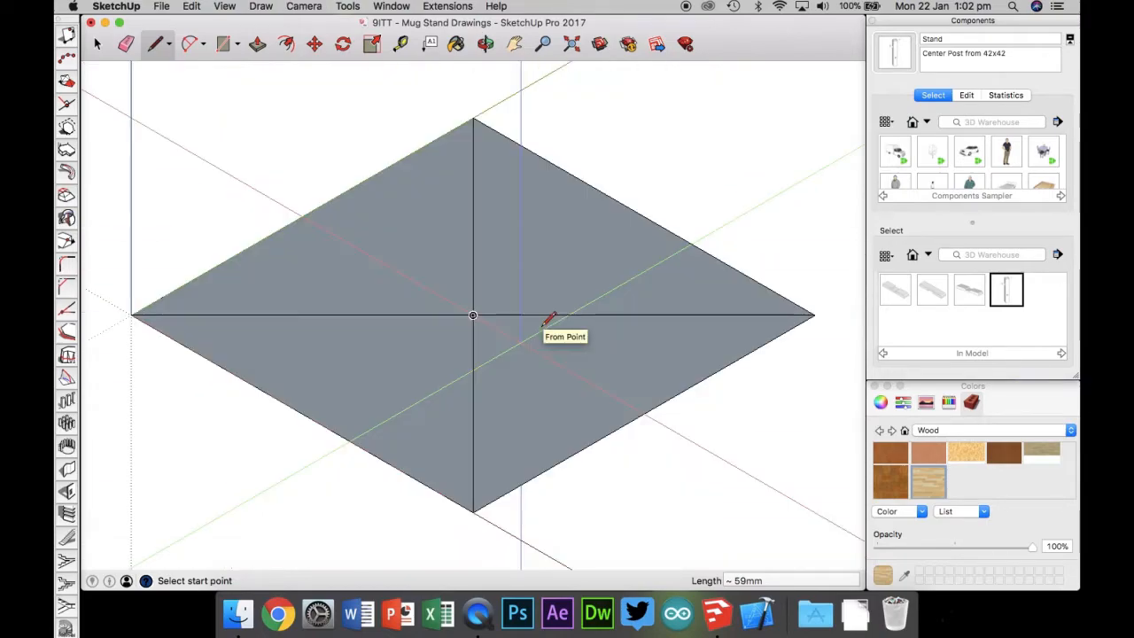
scroll(549, 318, down, 10)
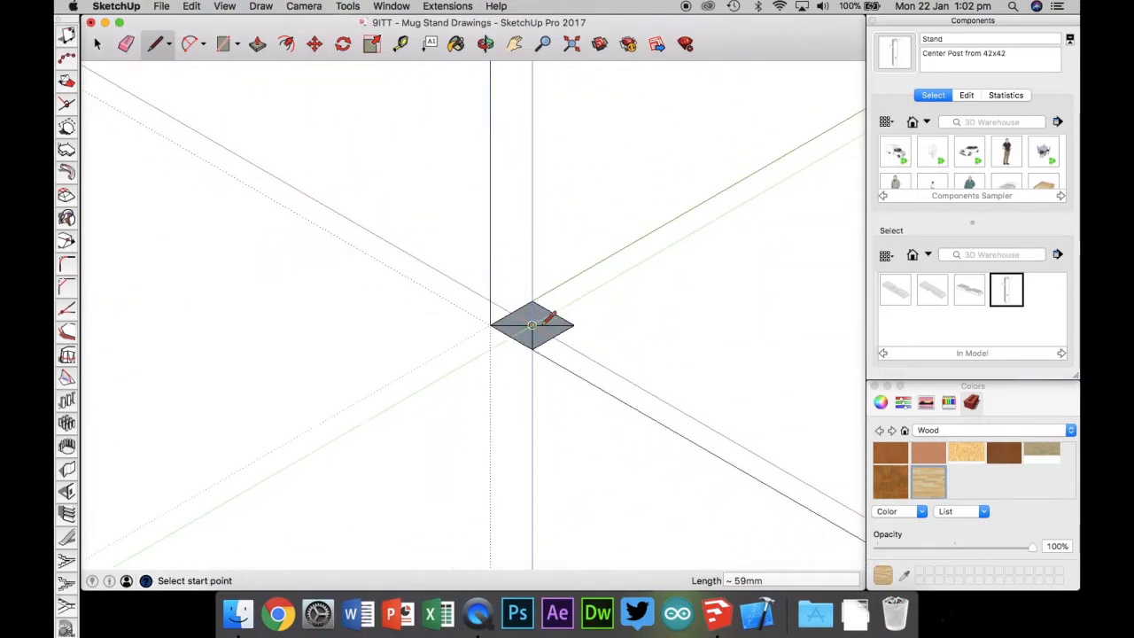
scroll(345, 228, down, 3)
scroll(340, 231, down, 2)
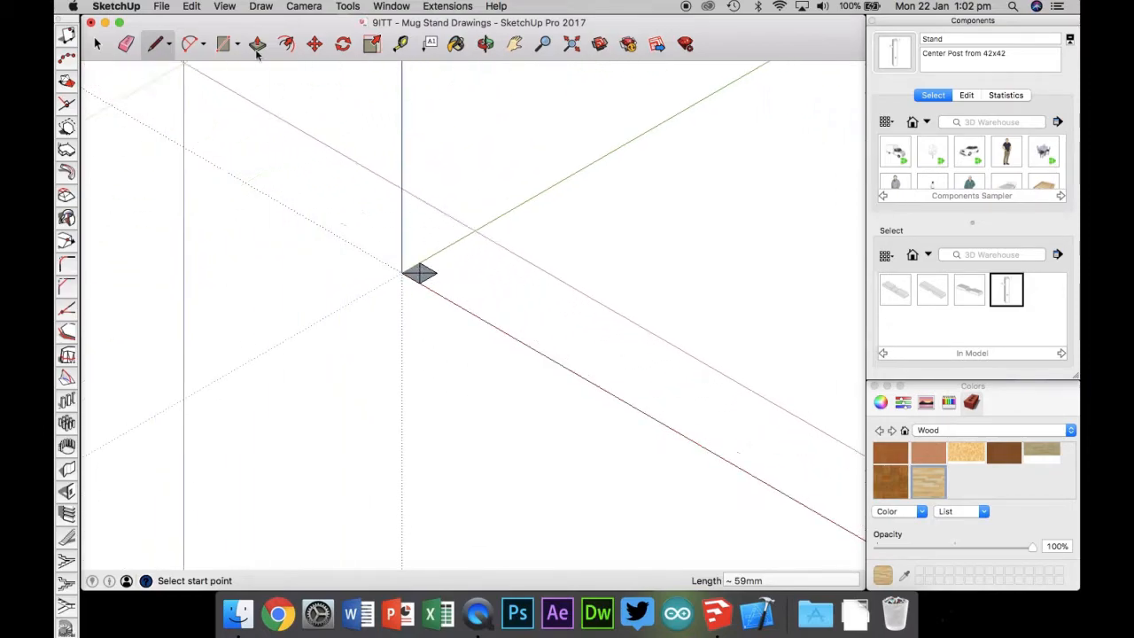
scroll(420, 283, up, 5)
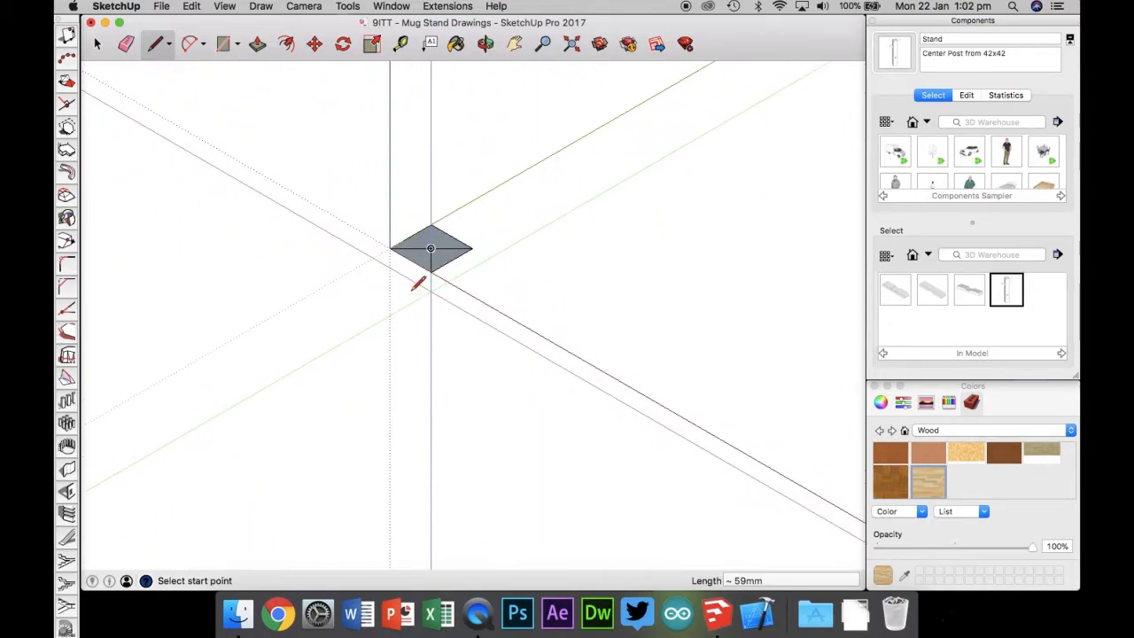
click(430, 247)
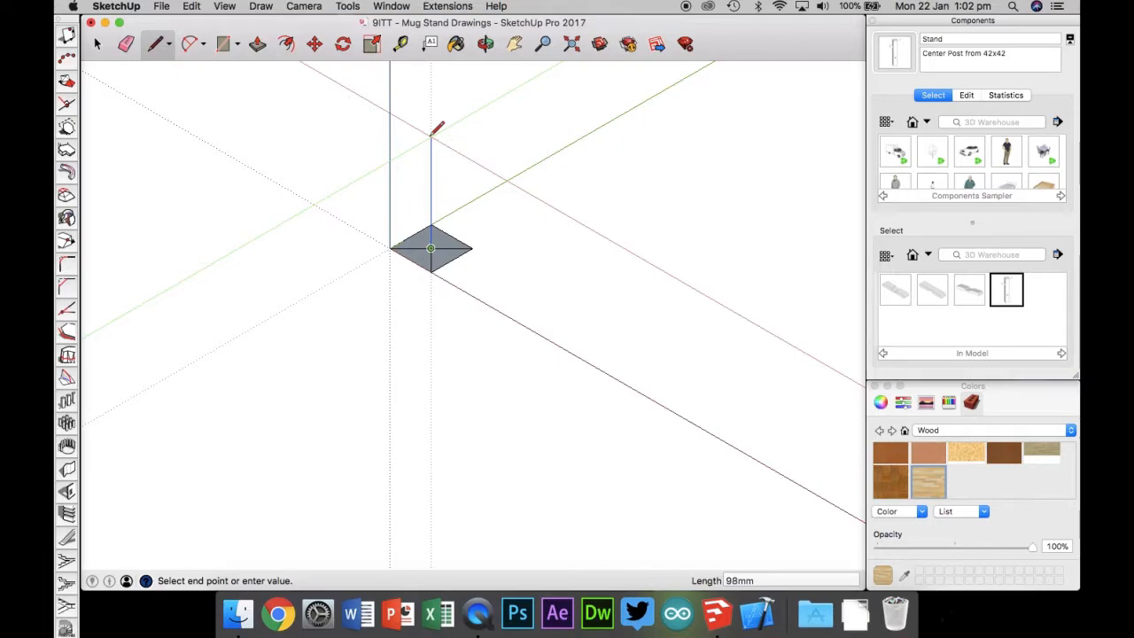
text(300)
key(Return)
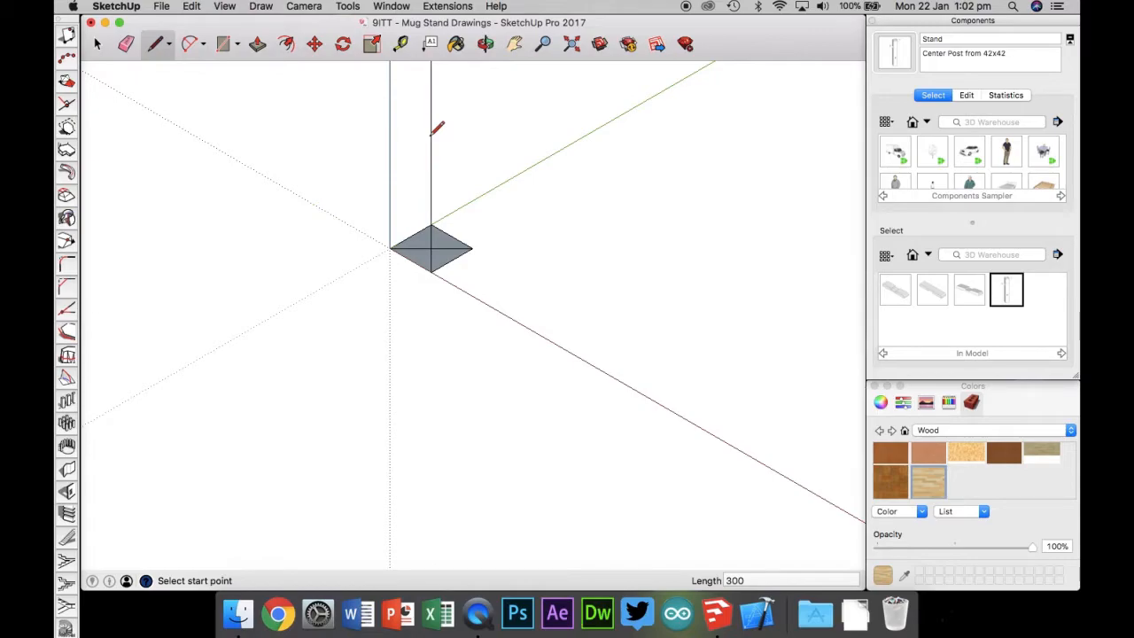
- Remove the diagonal lines from the square base, keeping the vertical centre line
click(571, 44)
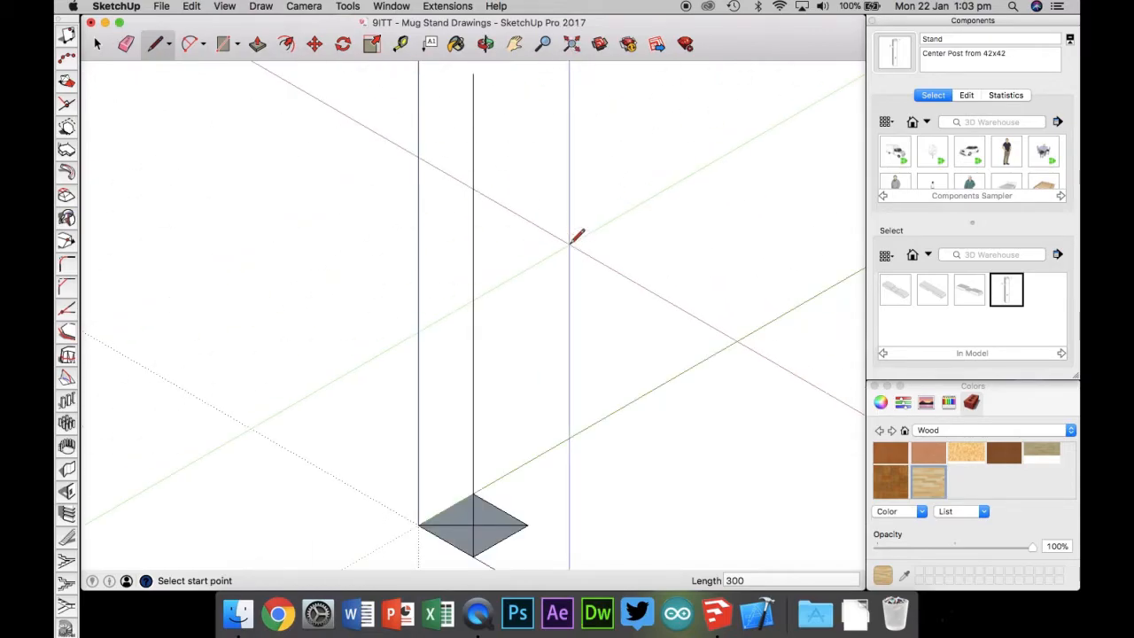
click(488, 42)
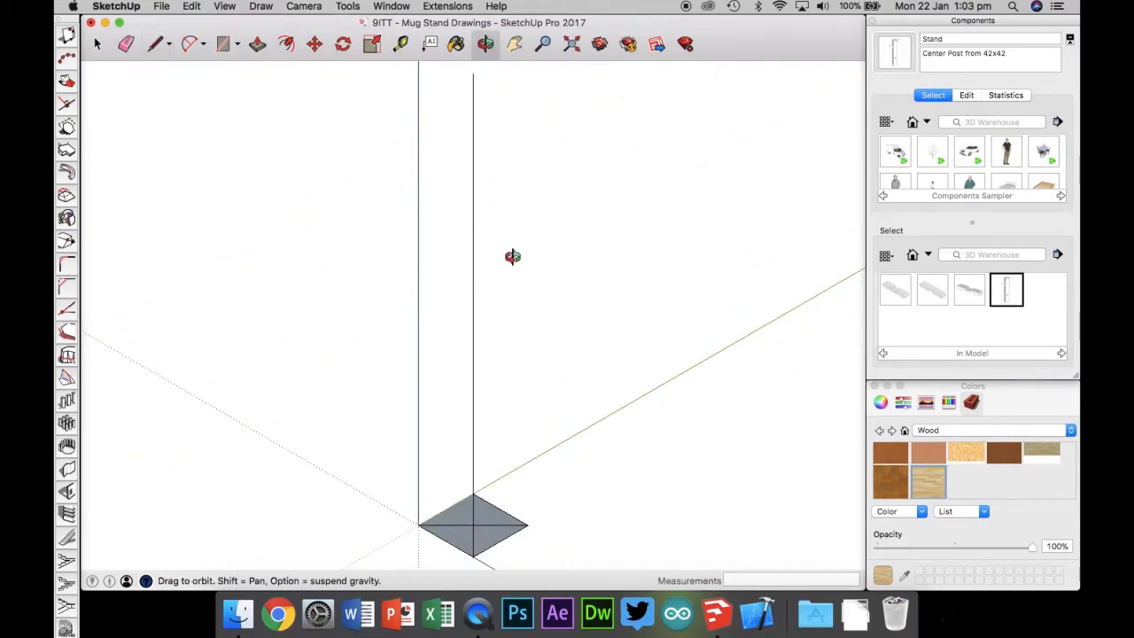
drag(554, 258, 683, 324)
key(space)
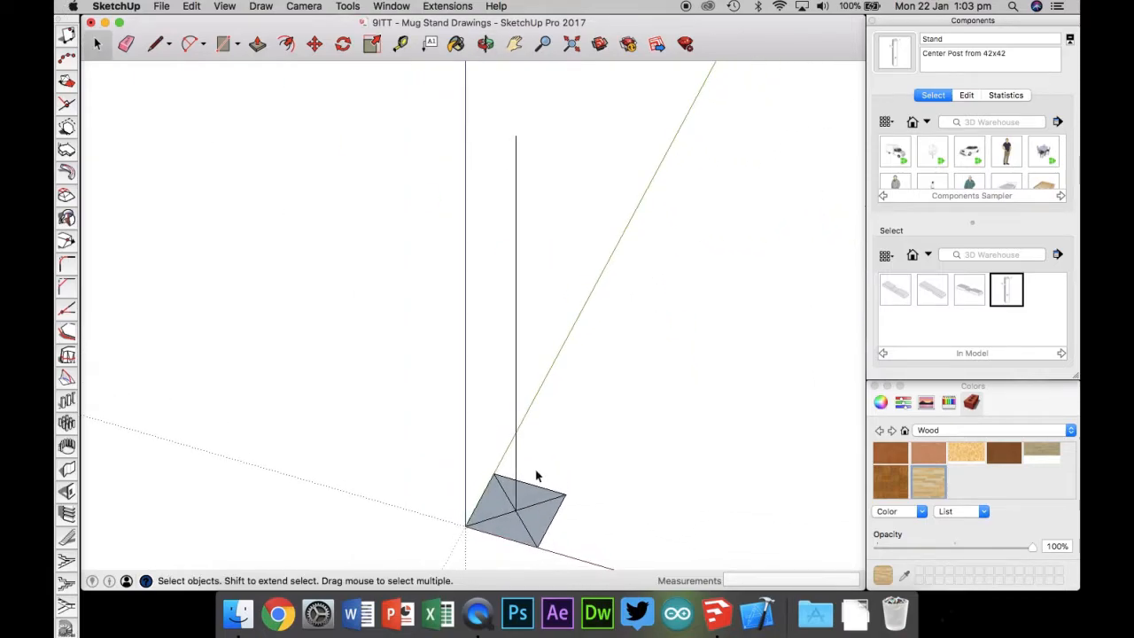
click(543, 506)
click(502, 521)
- Set the camera to the standard Front view and fit the full height of the centre line in view
click(485, 44)
drag(653, 238, 416, 191)
drag(688, 369, 657, 313)
drag(193, 401, 443, 381)
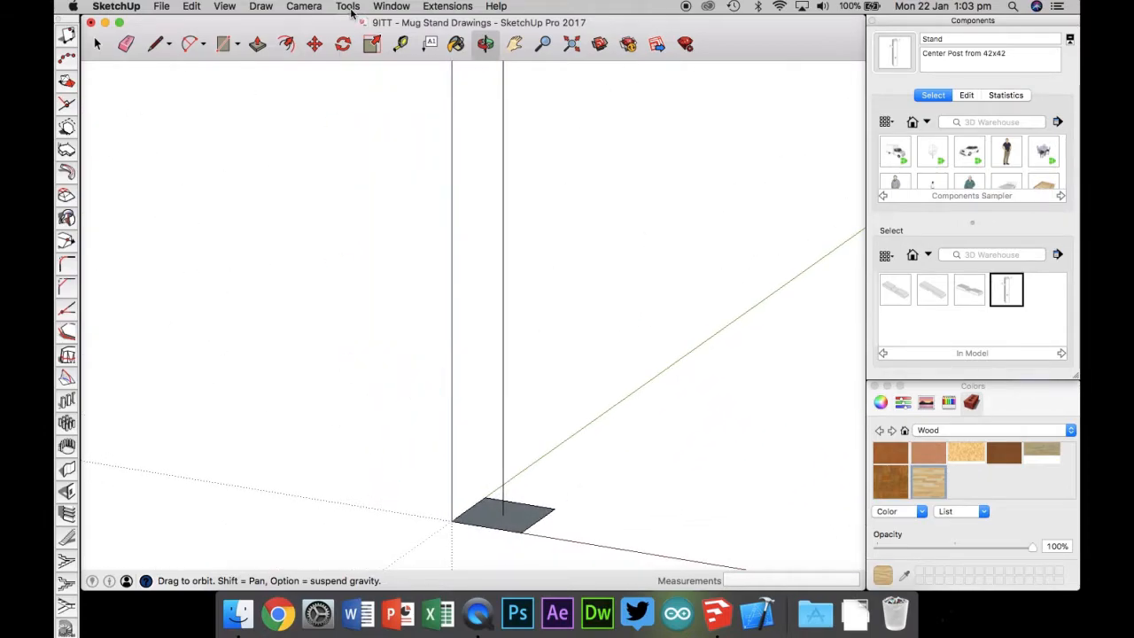
click(304, 6)
mouse_move(327, 51)
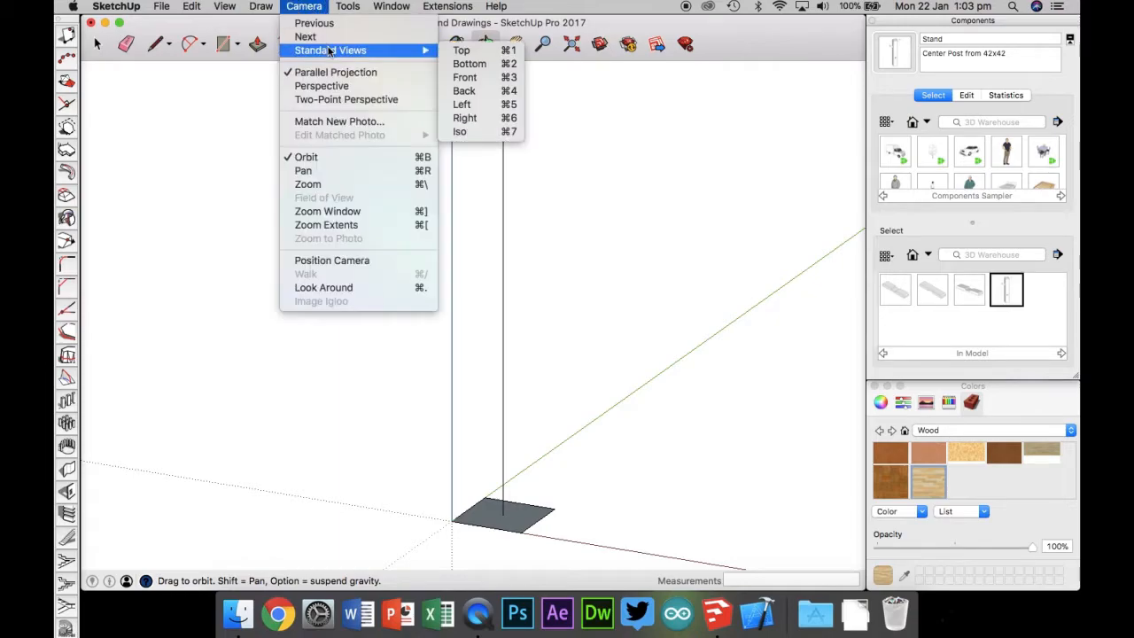
click(484, 80)
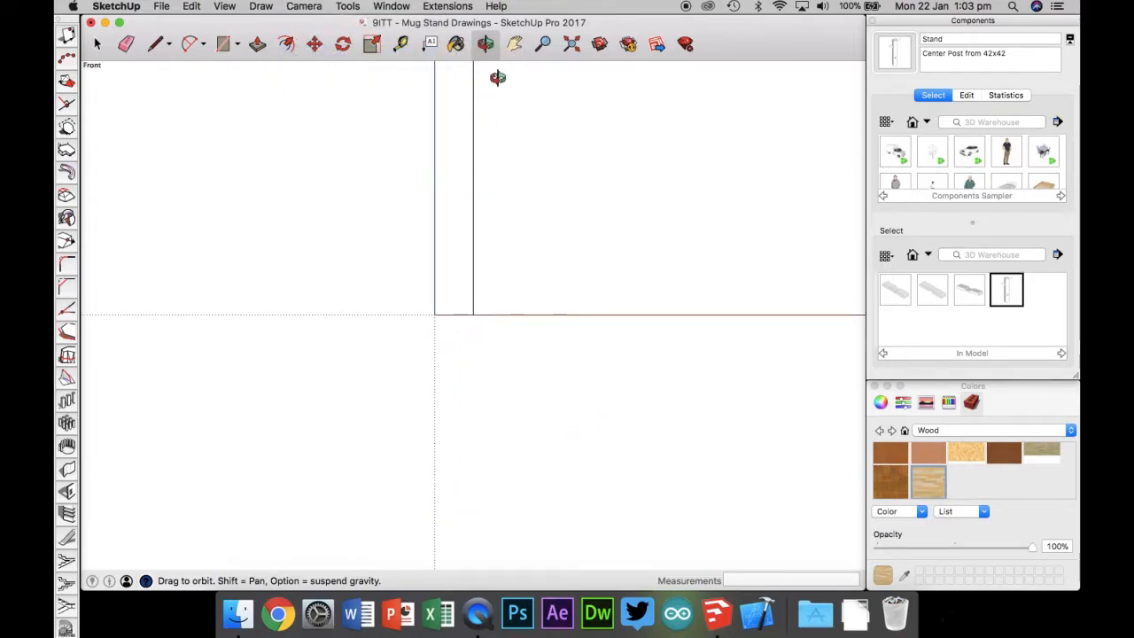
click(571, 44)
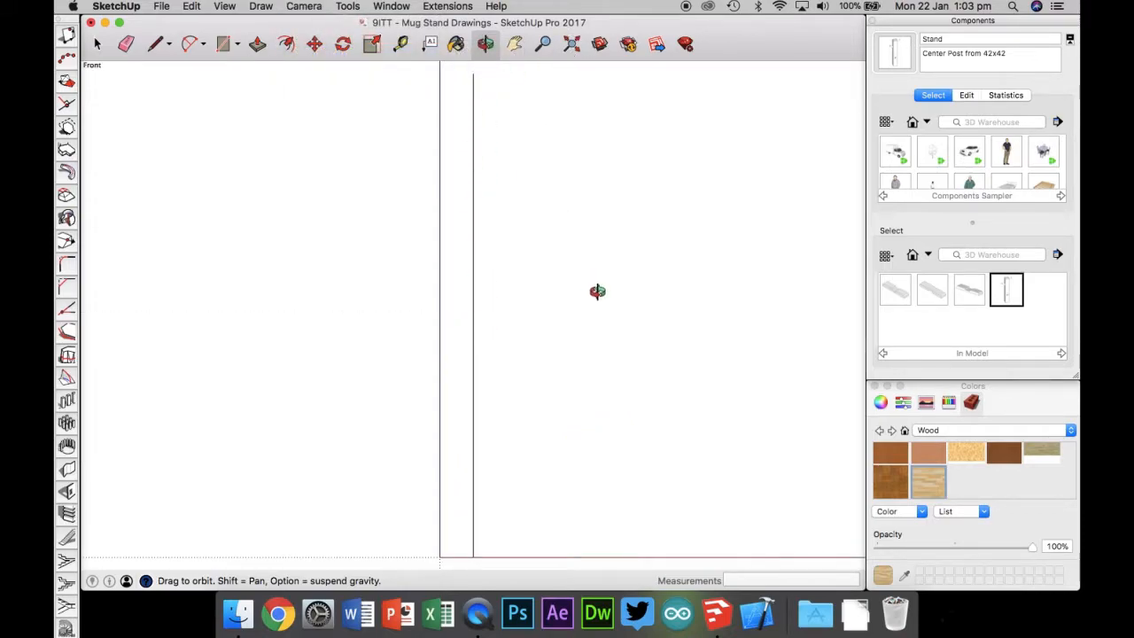
click(97, 43)
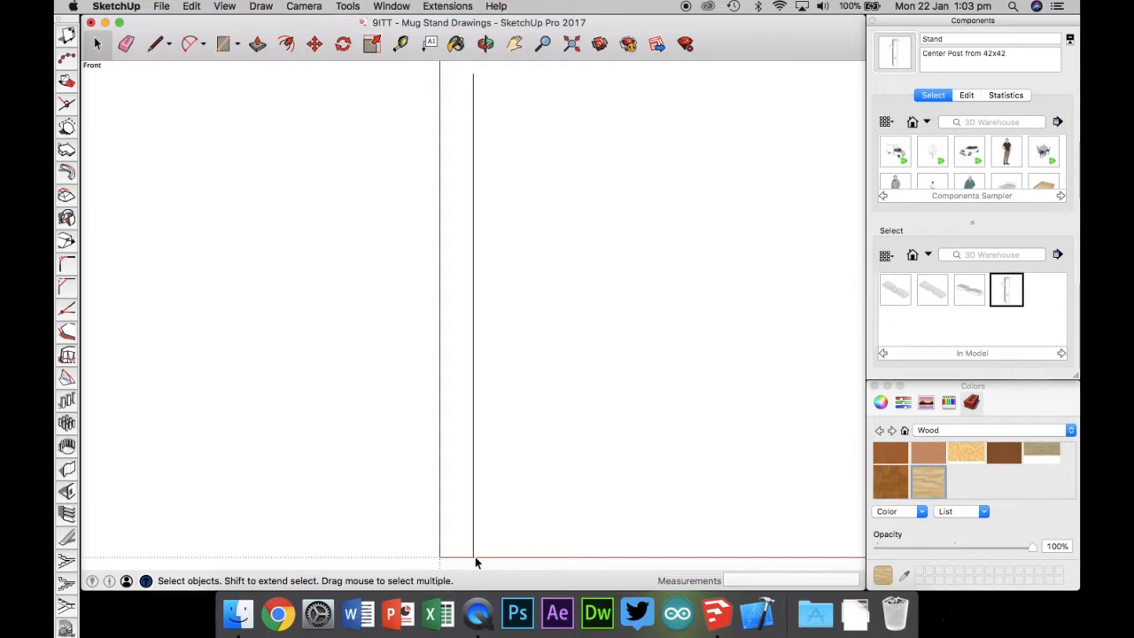
- Place a guide point on the centre line 40 mm below its top endpoint with the Tape Measure tool
click(404, 46)
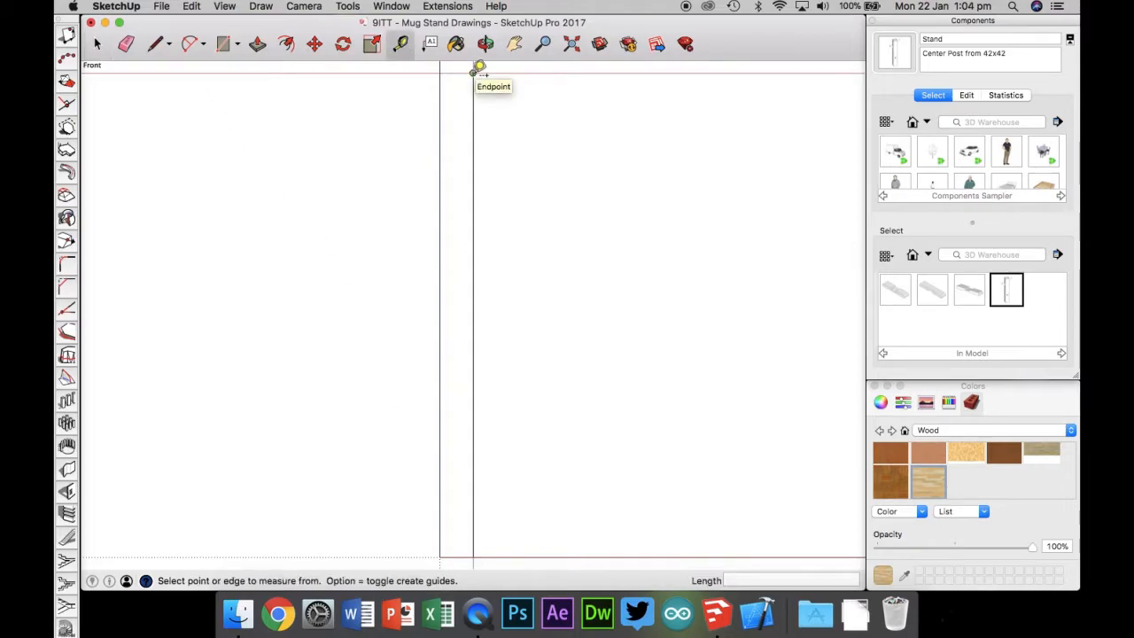
click(473, 71)
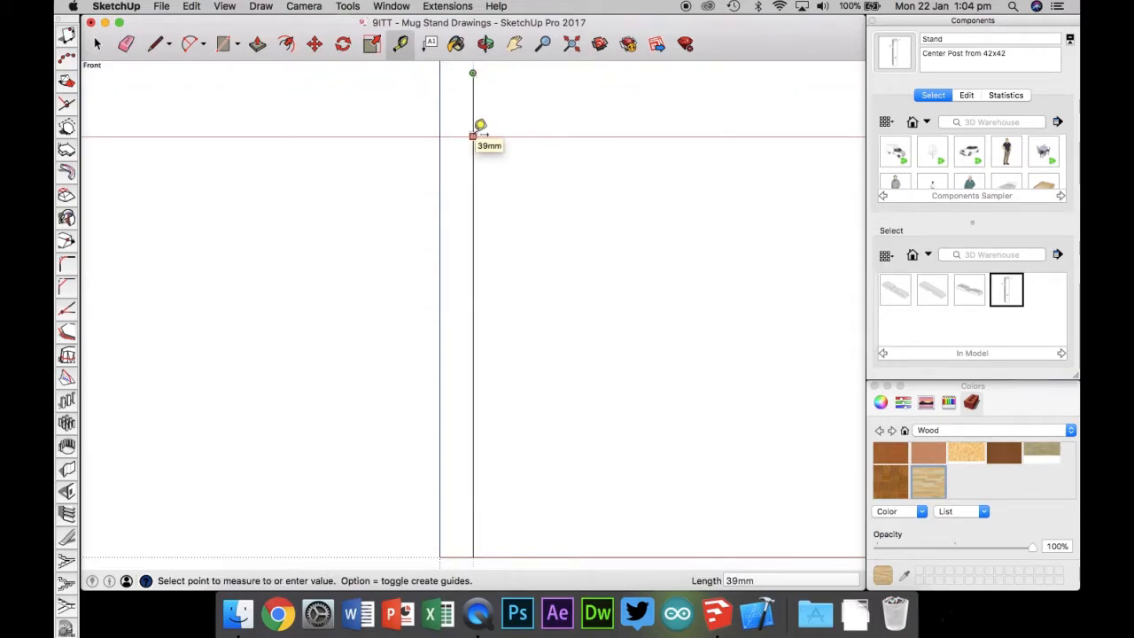
text(40)
key(Return)
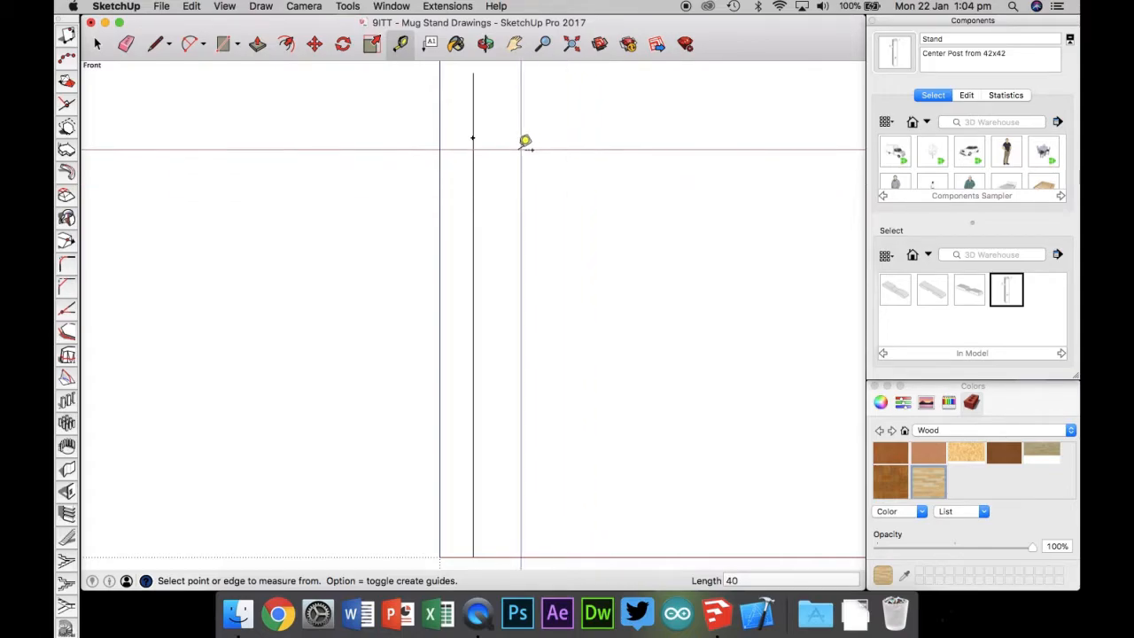
- Add two more guide points down the centre line, one 100 mm below the first and another 40 mm below that
click(472, 137)
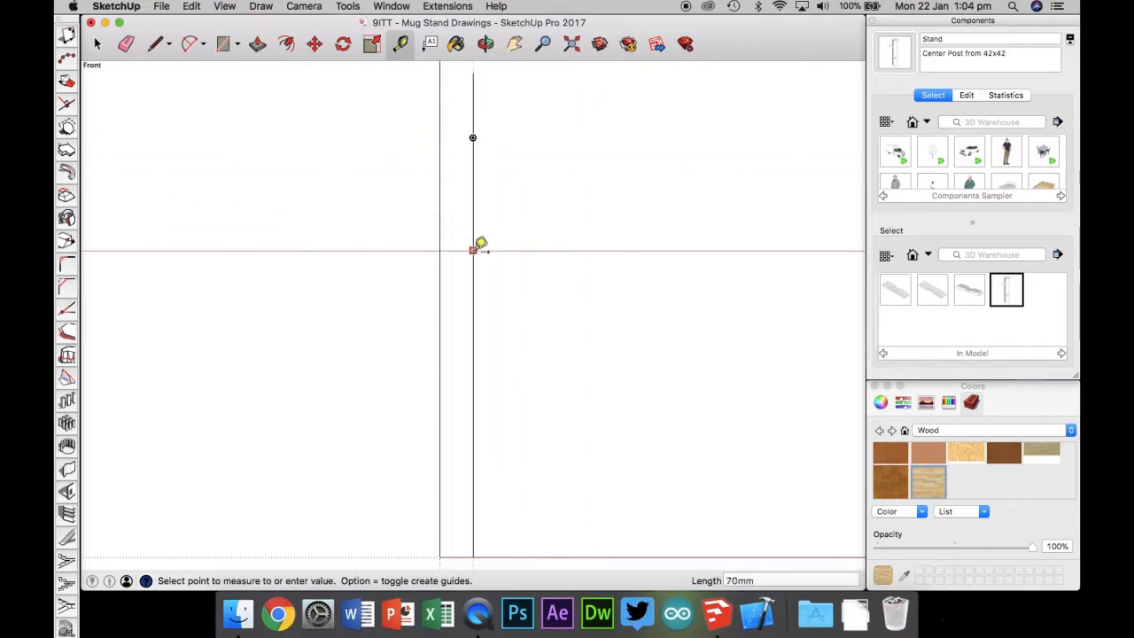
text(100)
key(Return)
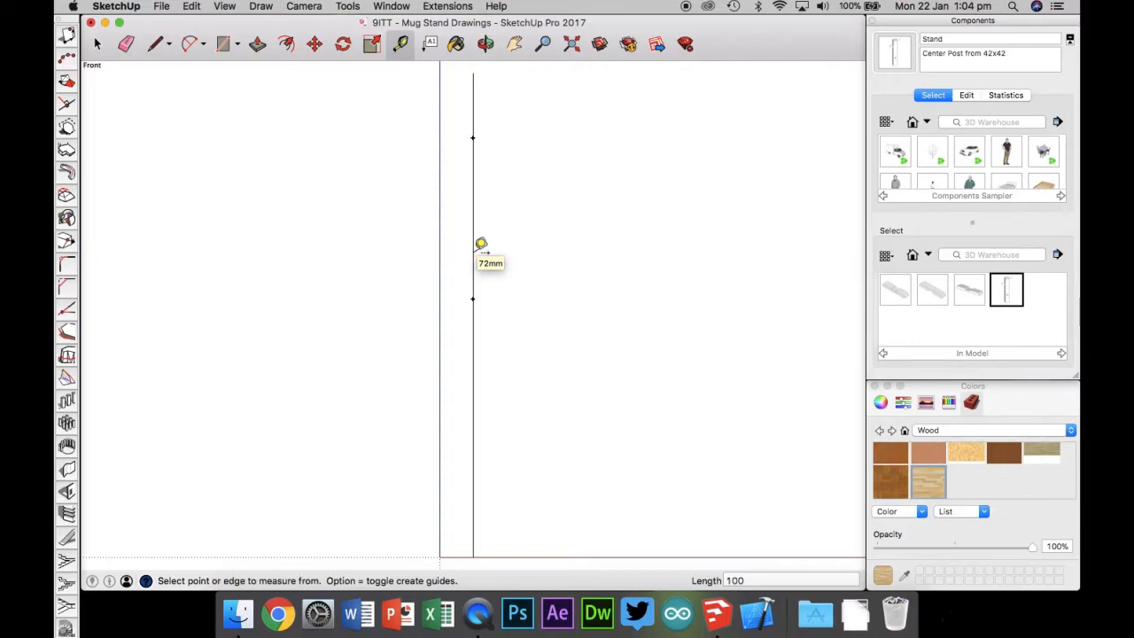
click(472, 299)
text(40)
key(Return)
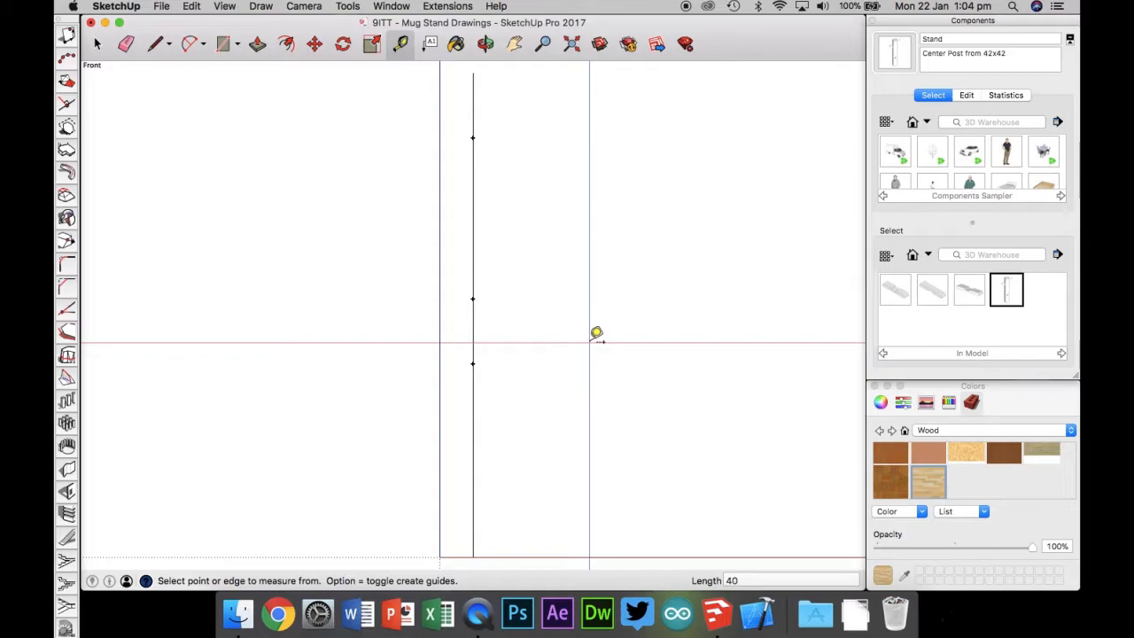
- Draw a 60 mm horizontal line along the red axis to each side of the uppermost guide point
click(156, 44)
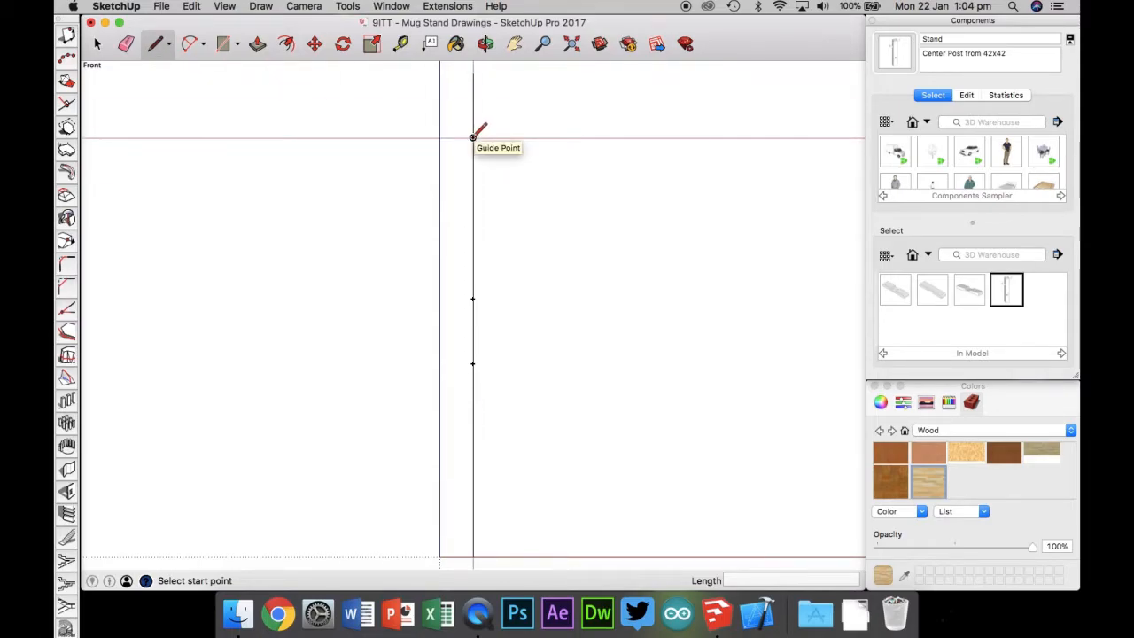
click(473, 137)
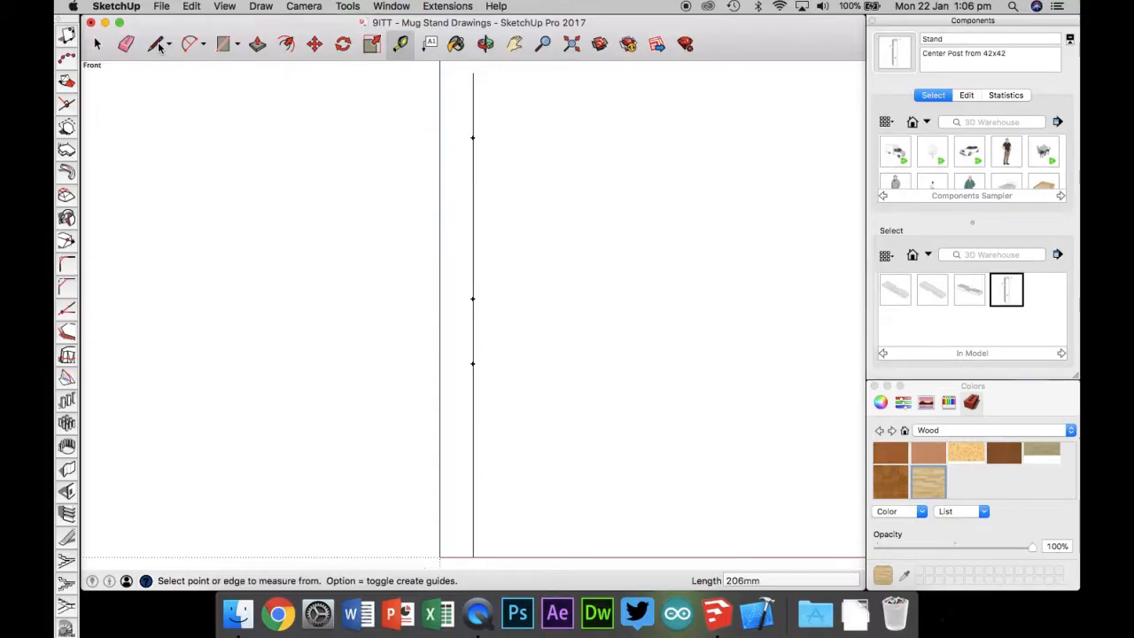
click(158, 45)
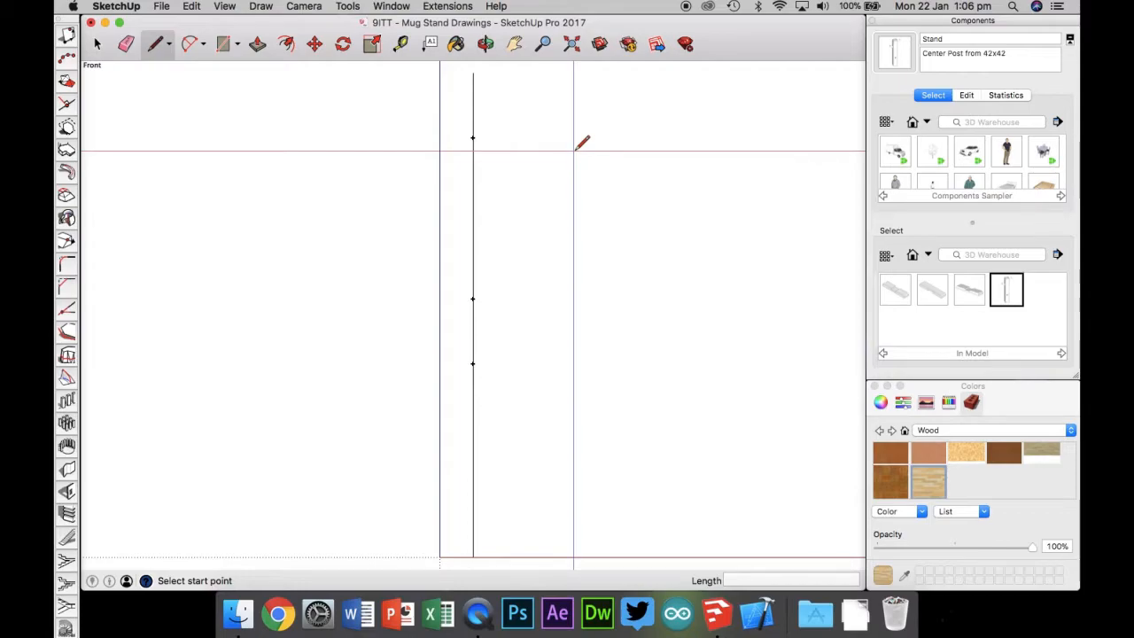
click(473, 138)
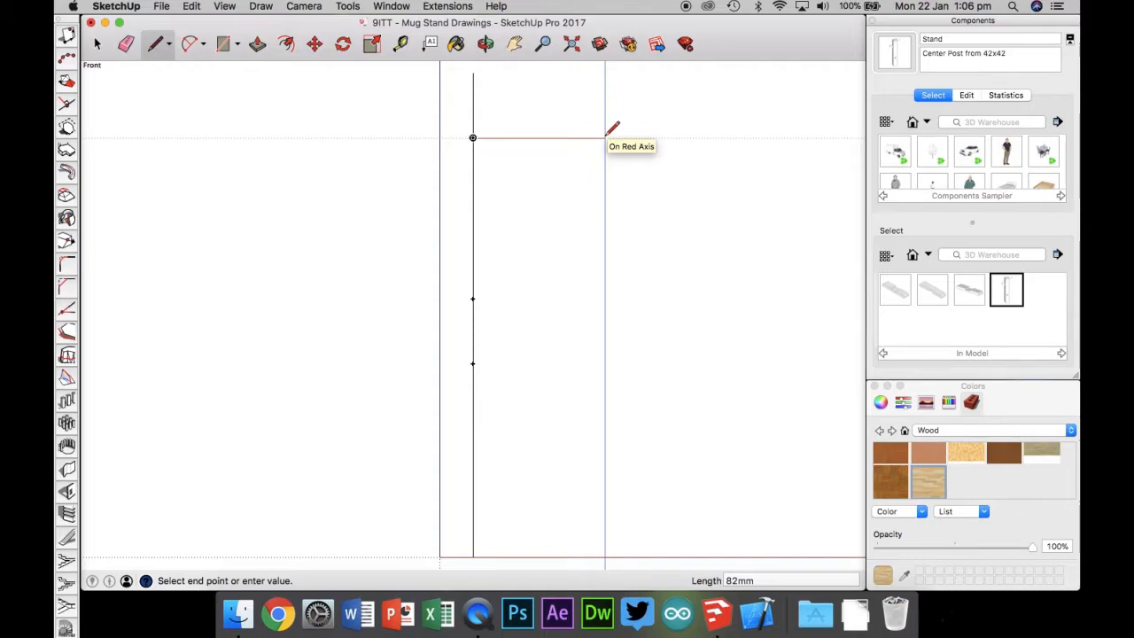
text(60)
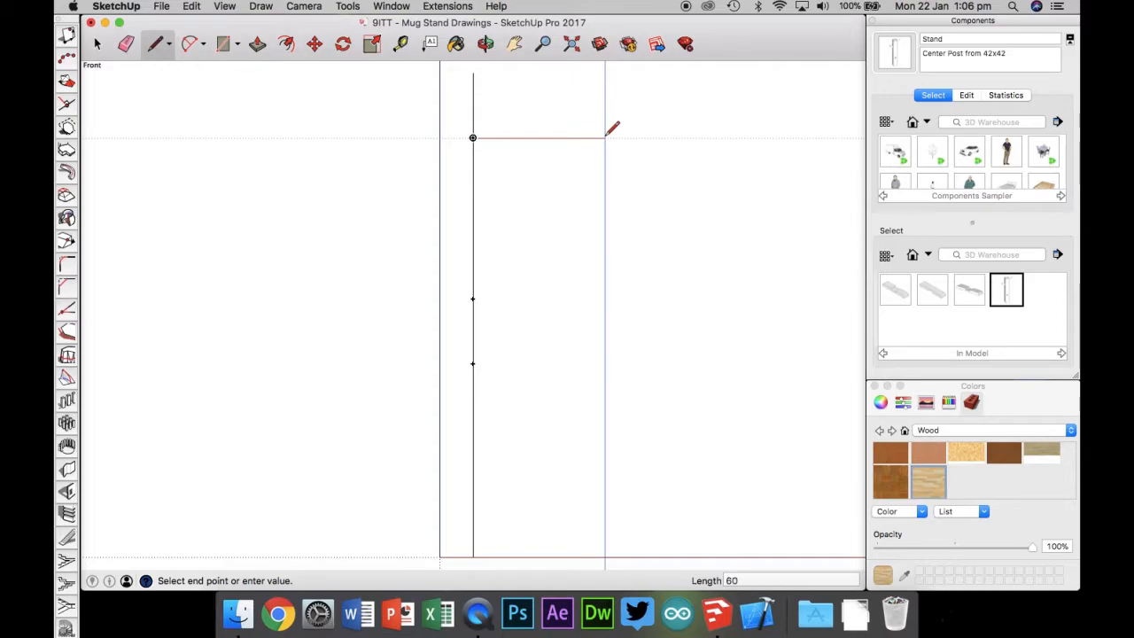
key(Return)
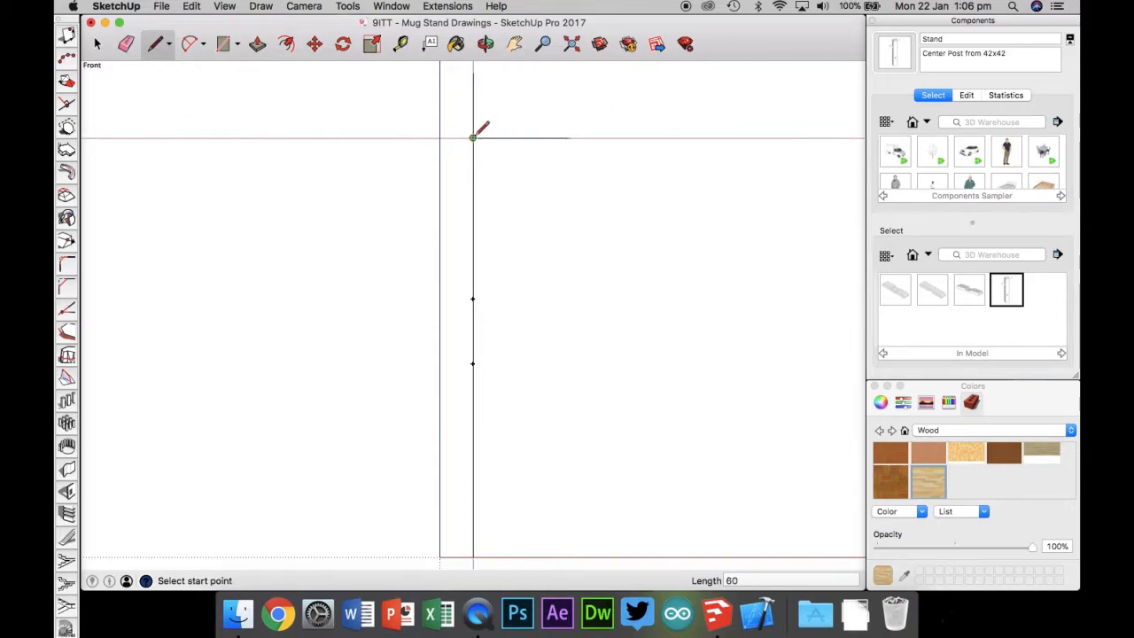
click(472, 137)
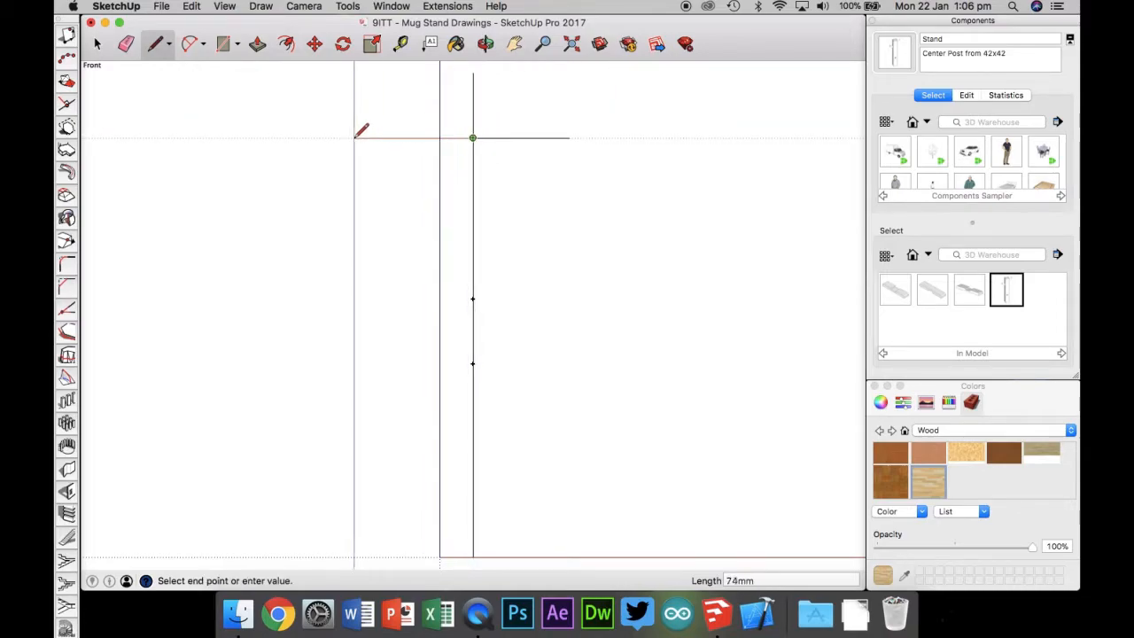
text(60)
key(Return)
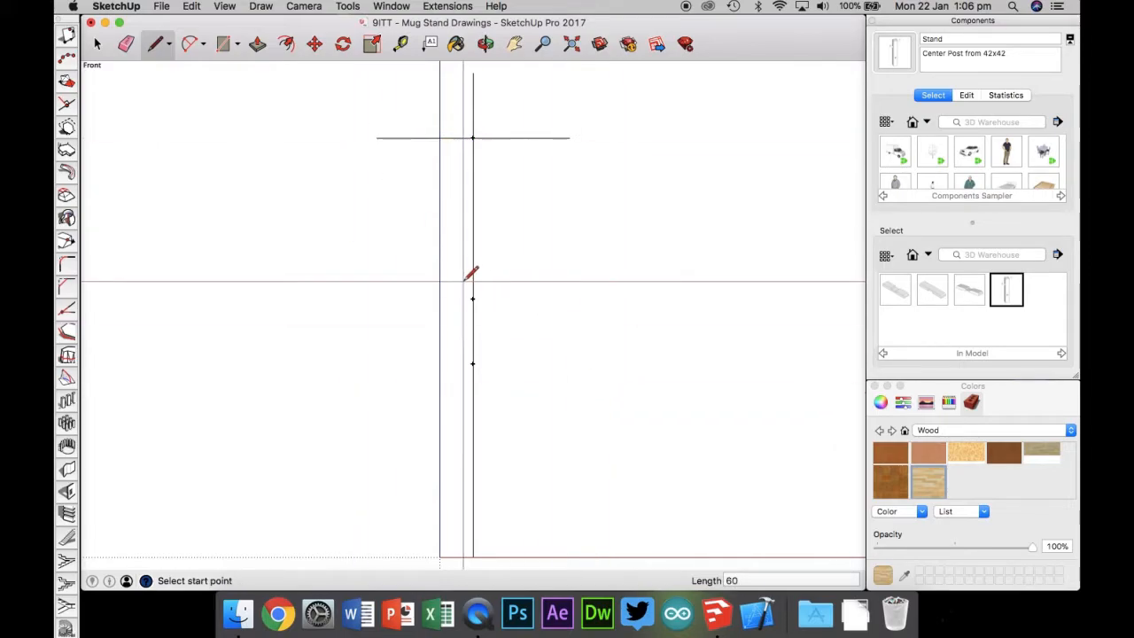
- Draw a 60 mm horizontal line to each side of the lowest guide point on the centre line
click(472, 363)
text(60)
key(Return)
click(472, 362)
text(60)
key(Return)
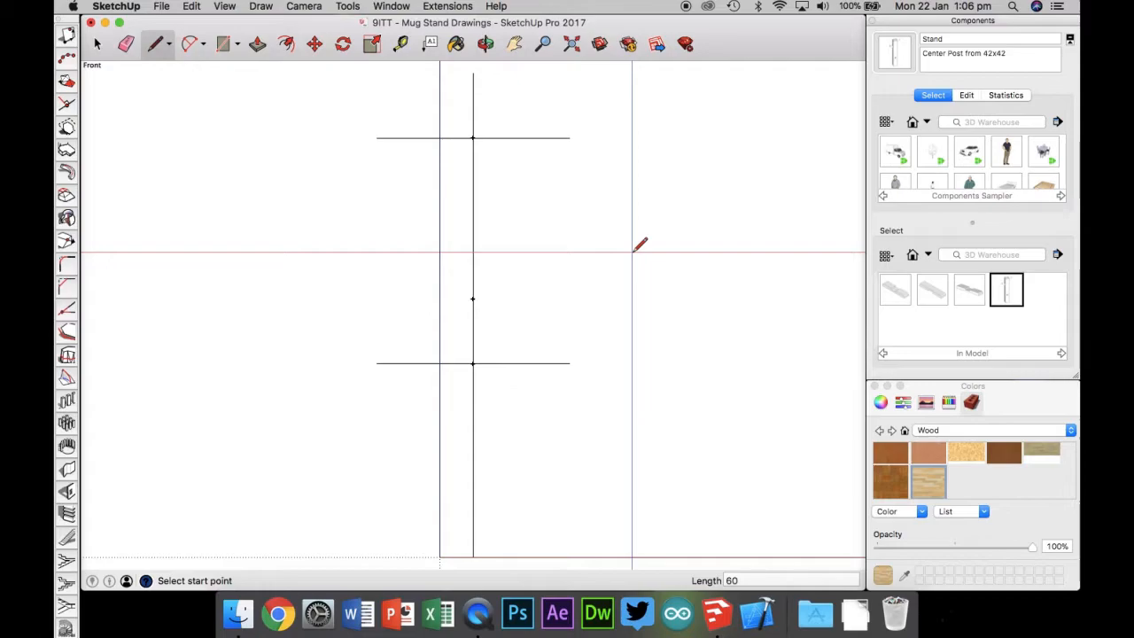
click(342, 49)
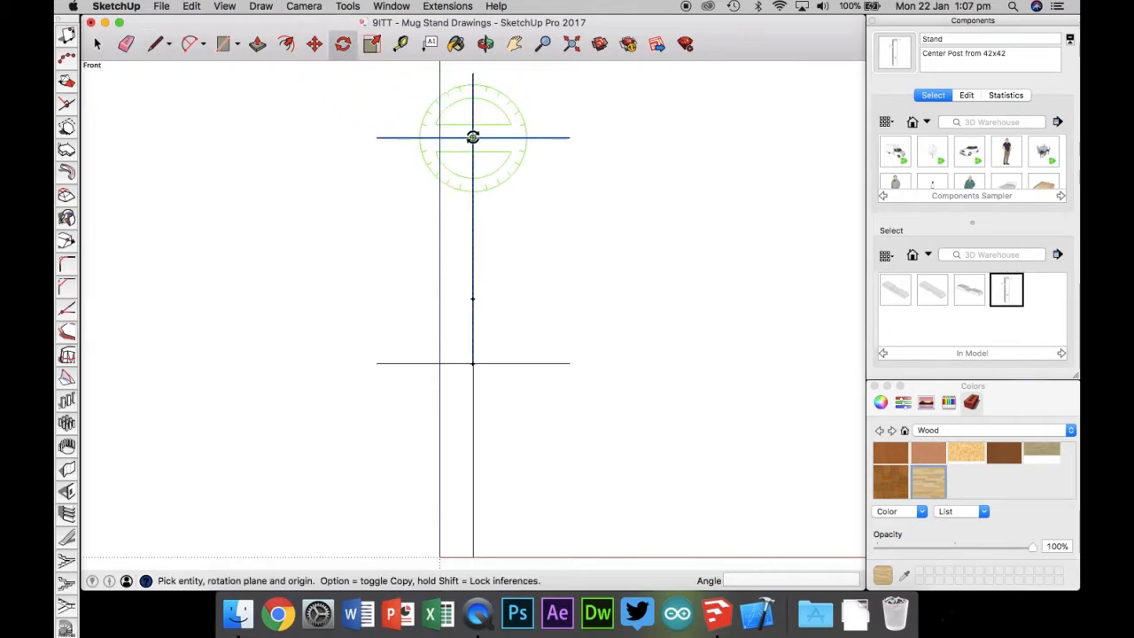
click(473, 137)
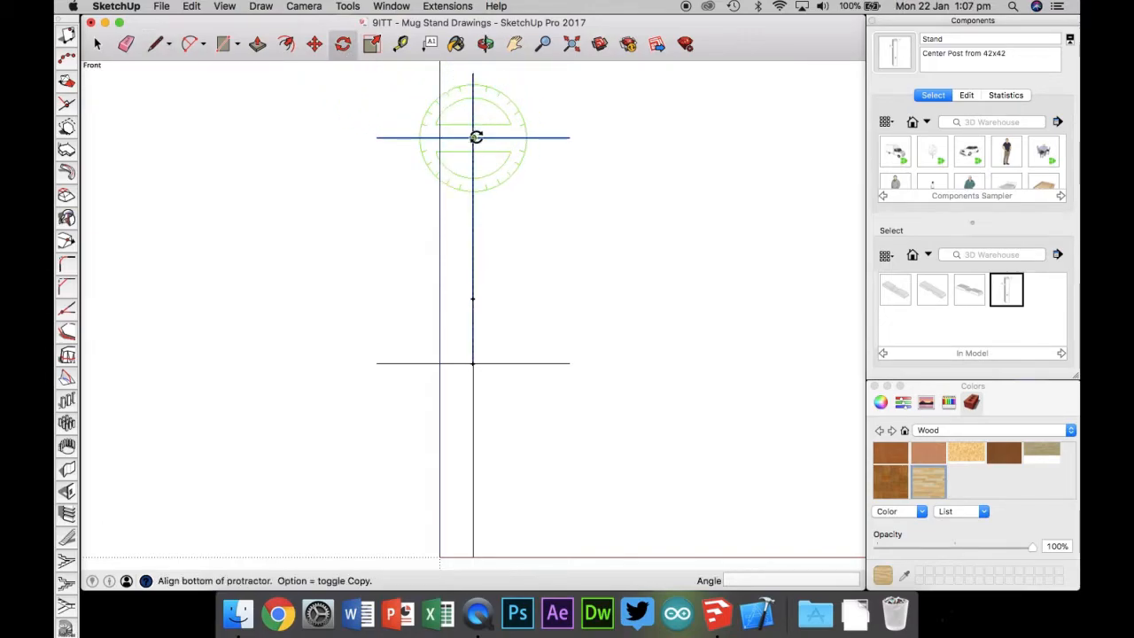
click(567, 136)
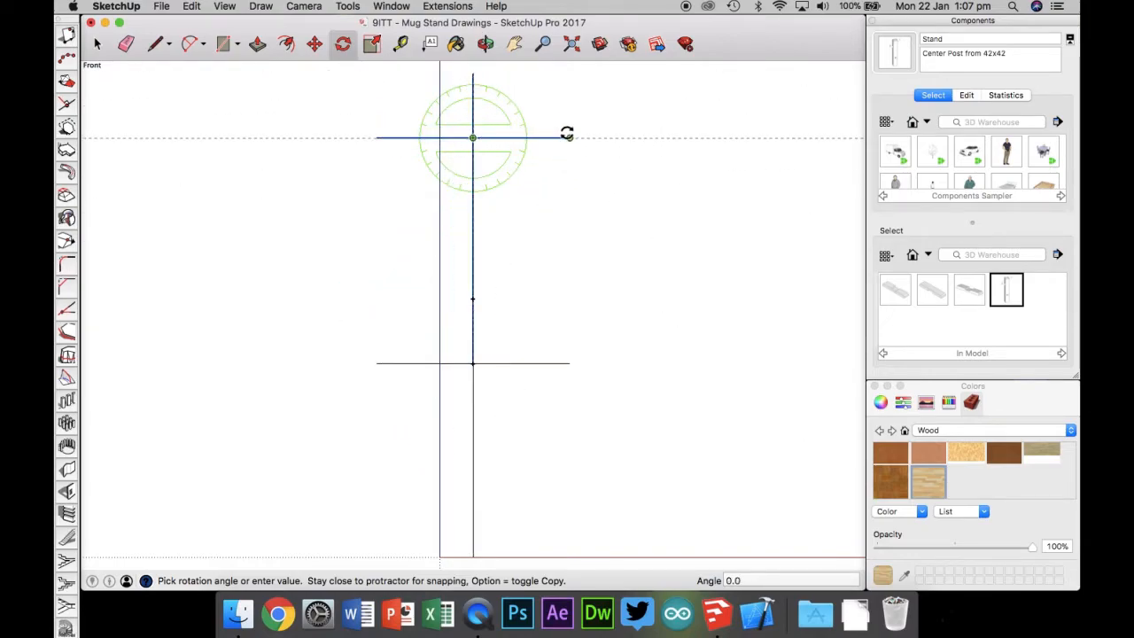
key(Escape)
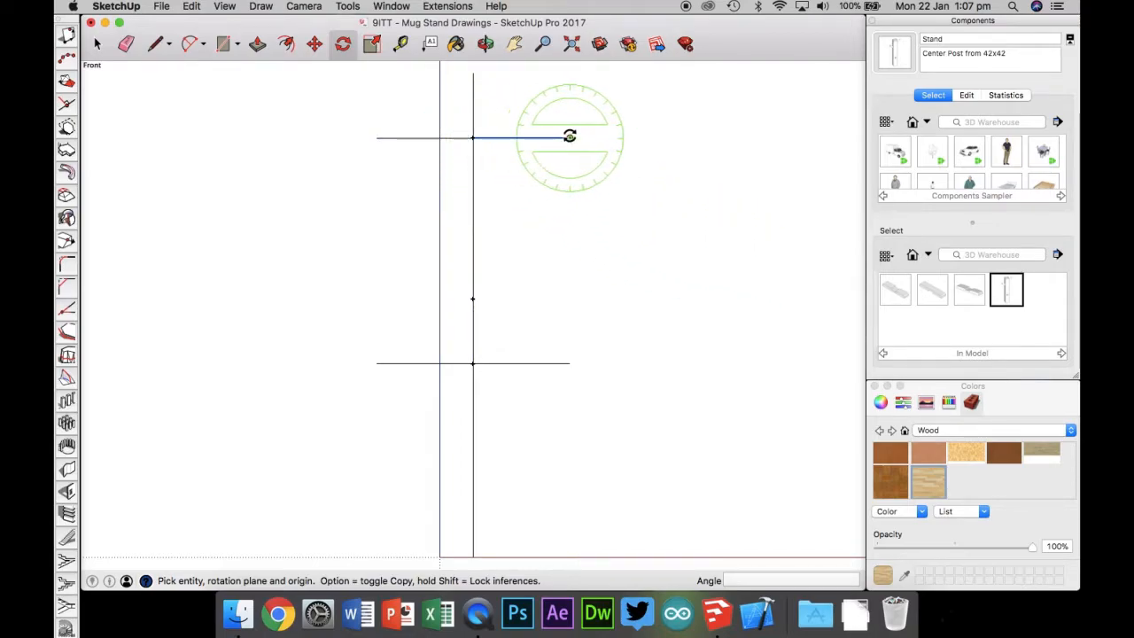
- Rotate only the right-hand upper horizontal line 30° upward about the uppermost guide point
click(97, 45)
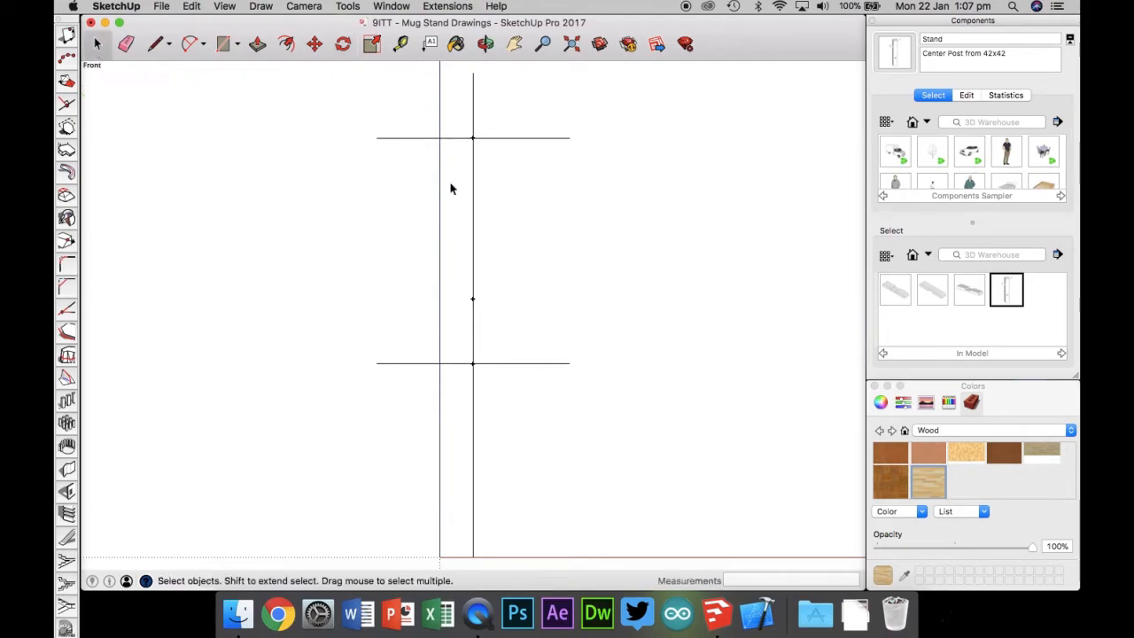
click(521, 138)
key(q)
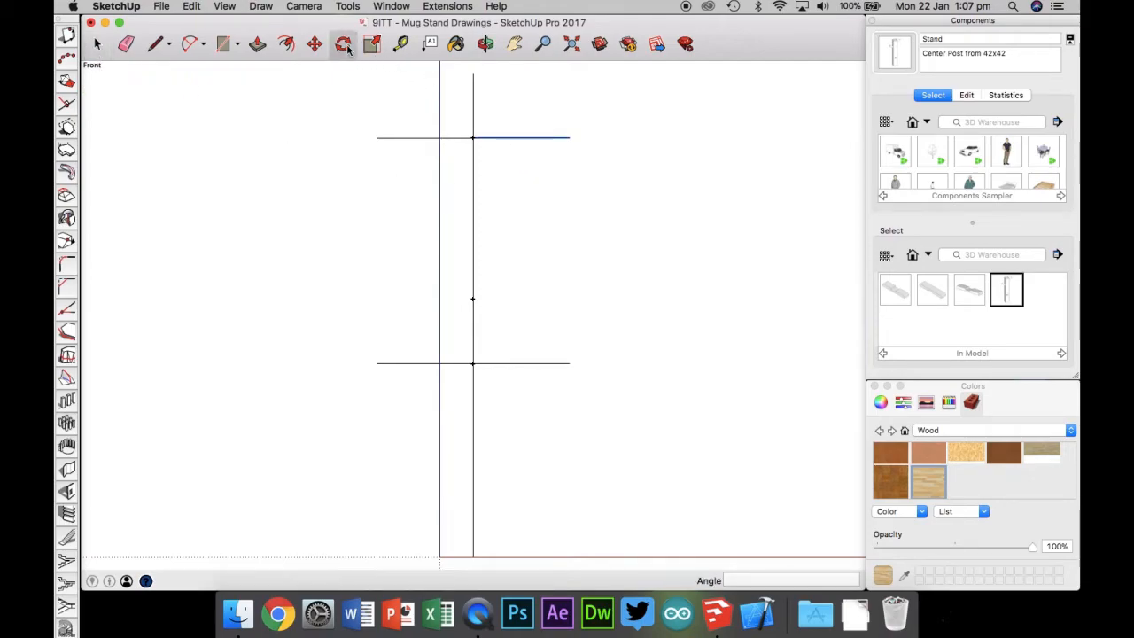
click(472, 137)
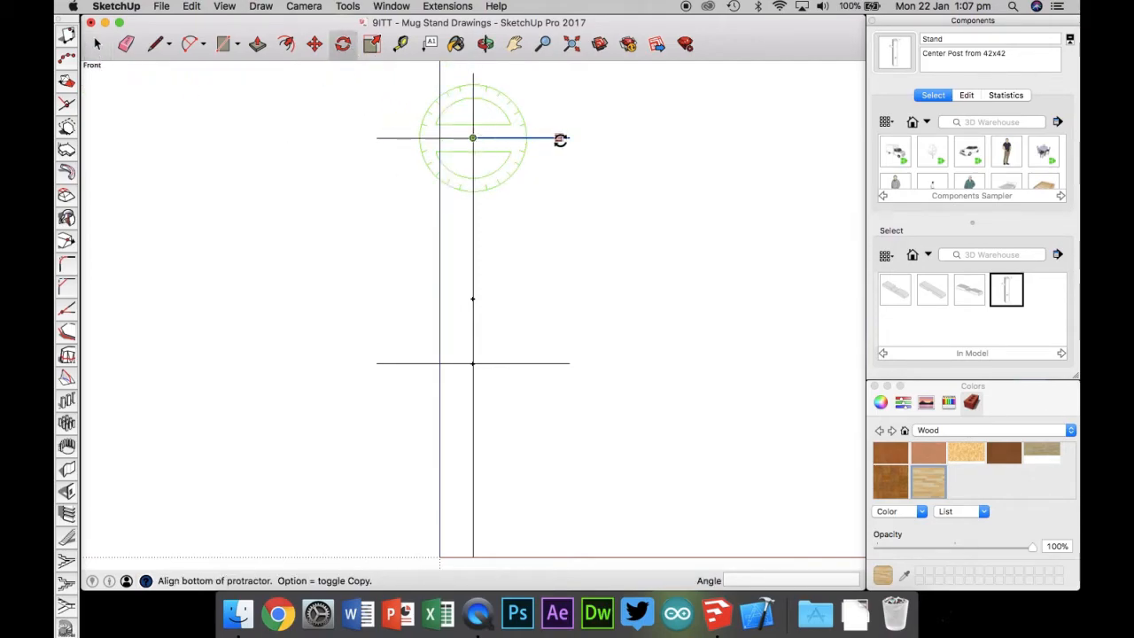
click(570, 140)
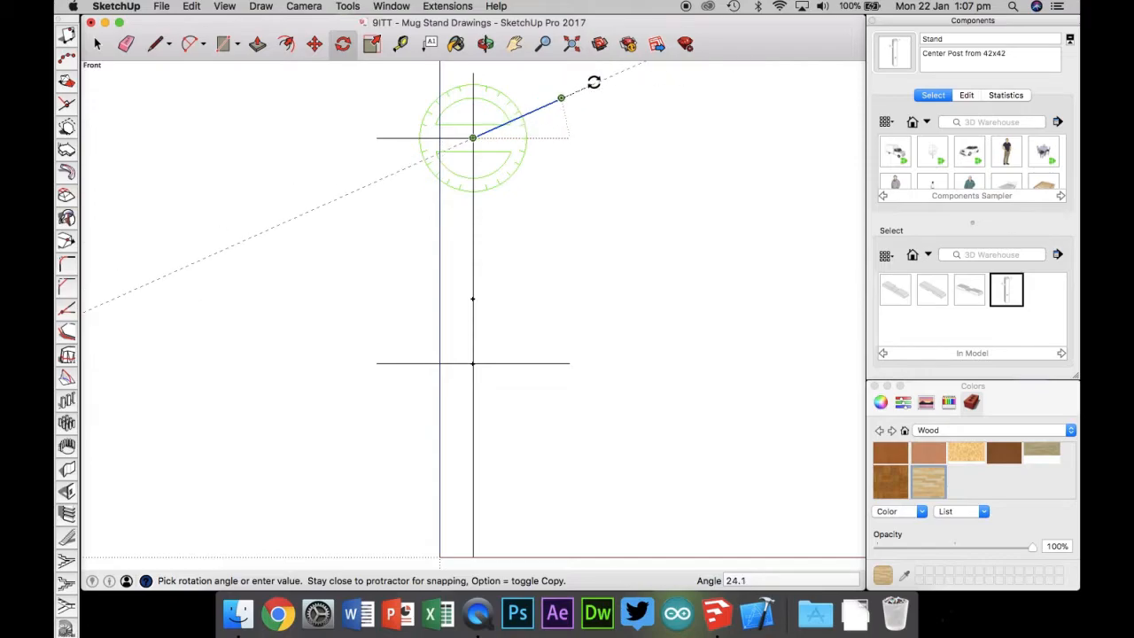
key(Return)
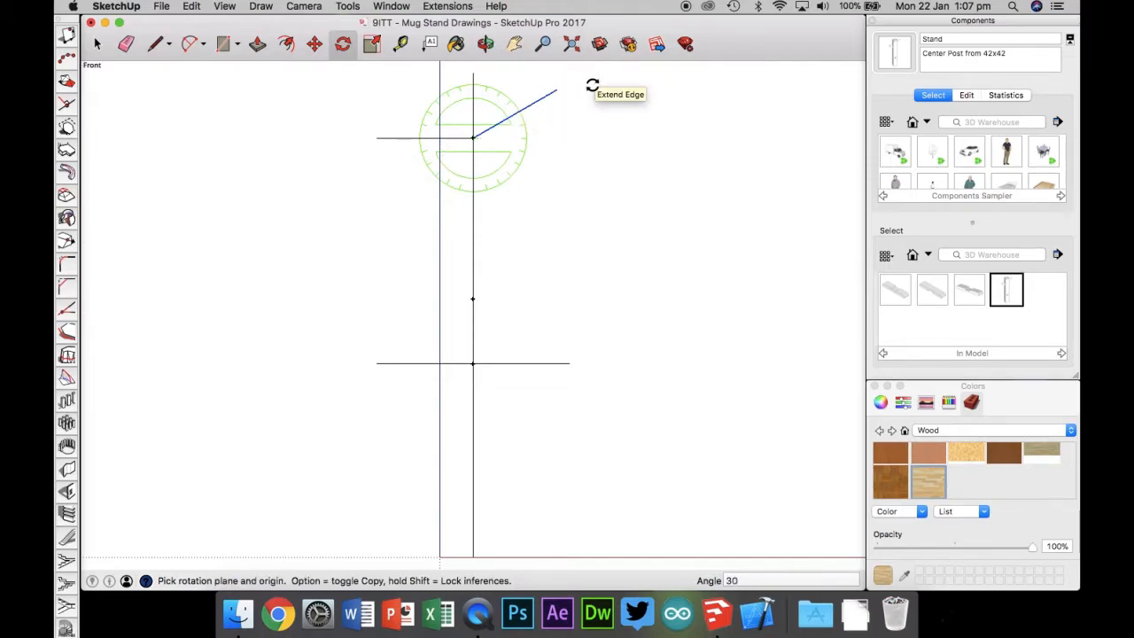
key(space)
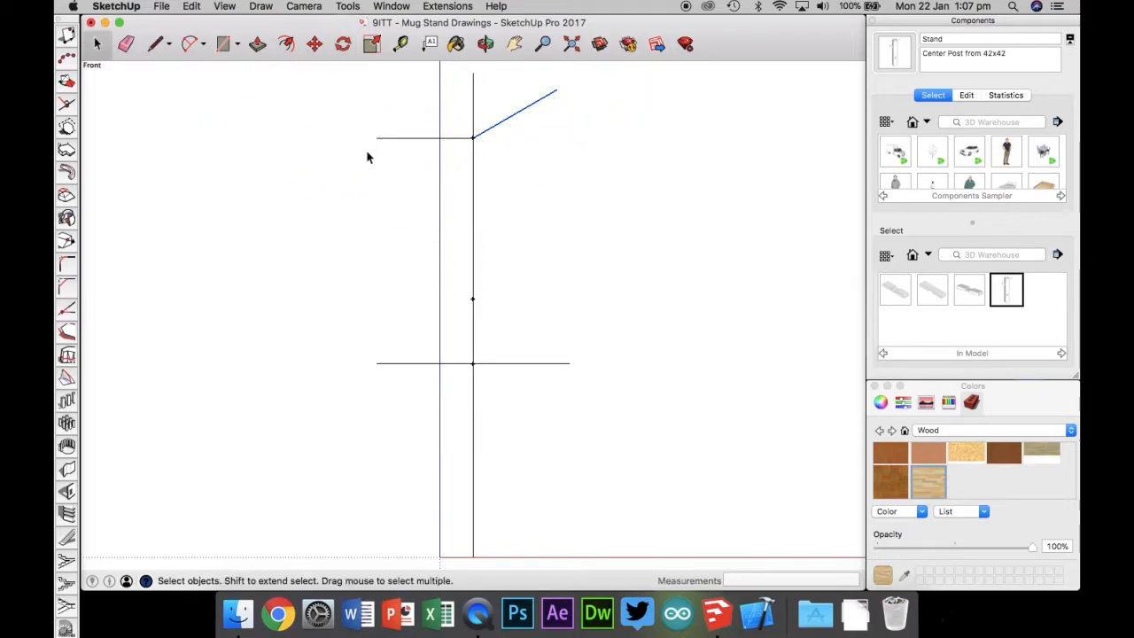
- Rotate the left-hand upper horizontal line 30° upward about the uppermost guide point, mirroring the right-hand one
shift+click(404, 142)
click(344, 44)
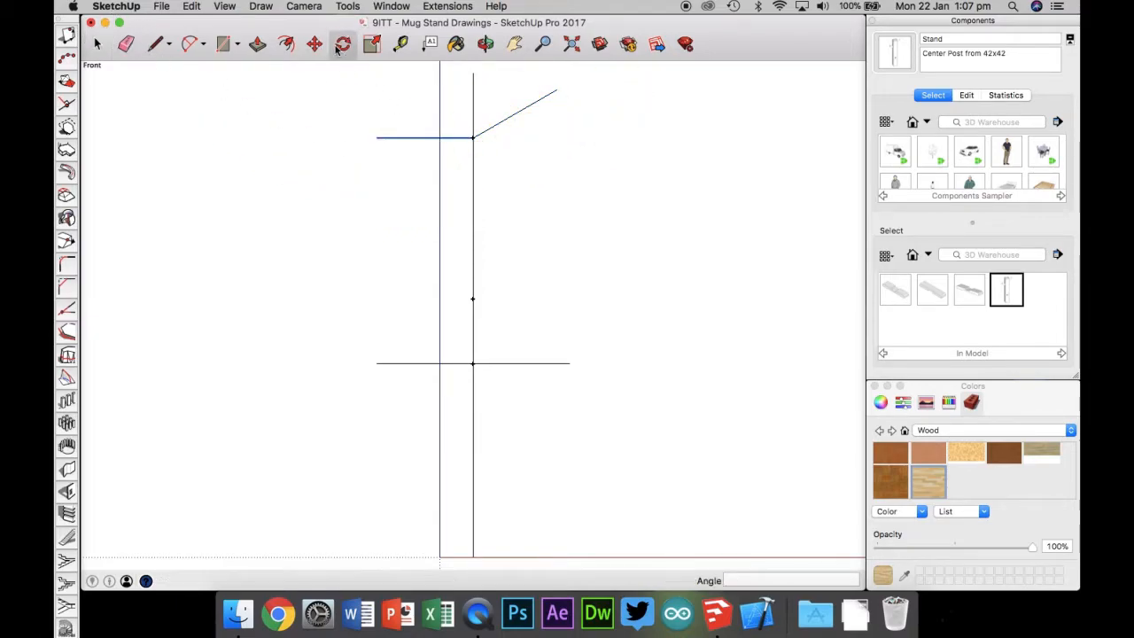
click(472, 138)
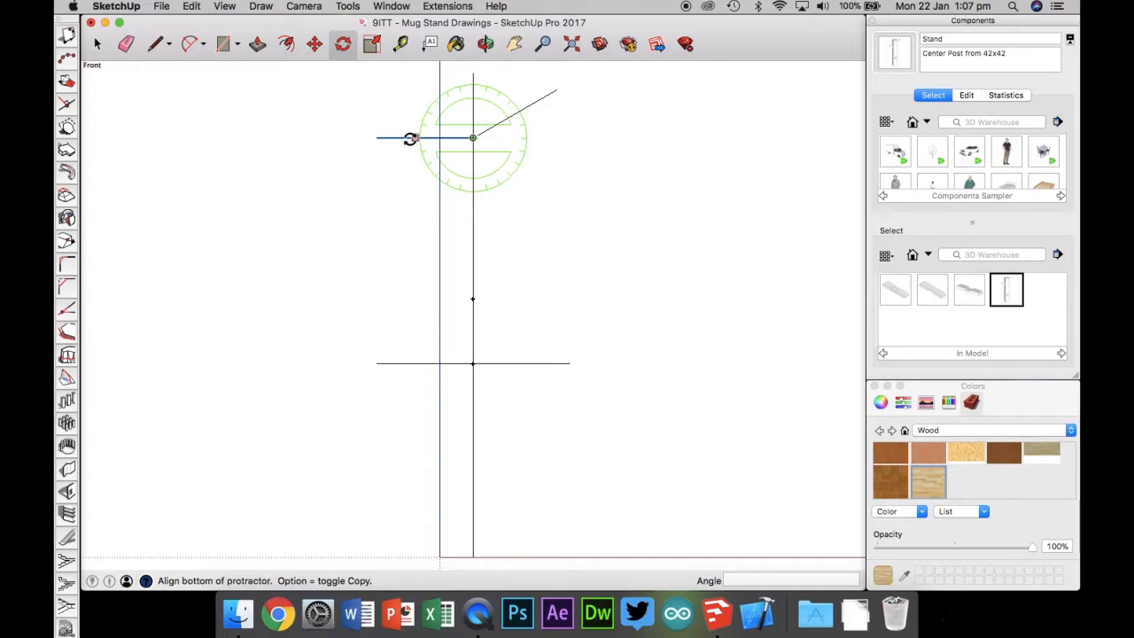
click(379, 137)
click(393, 92)
key(space)
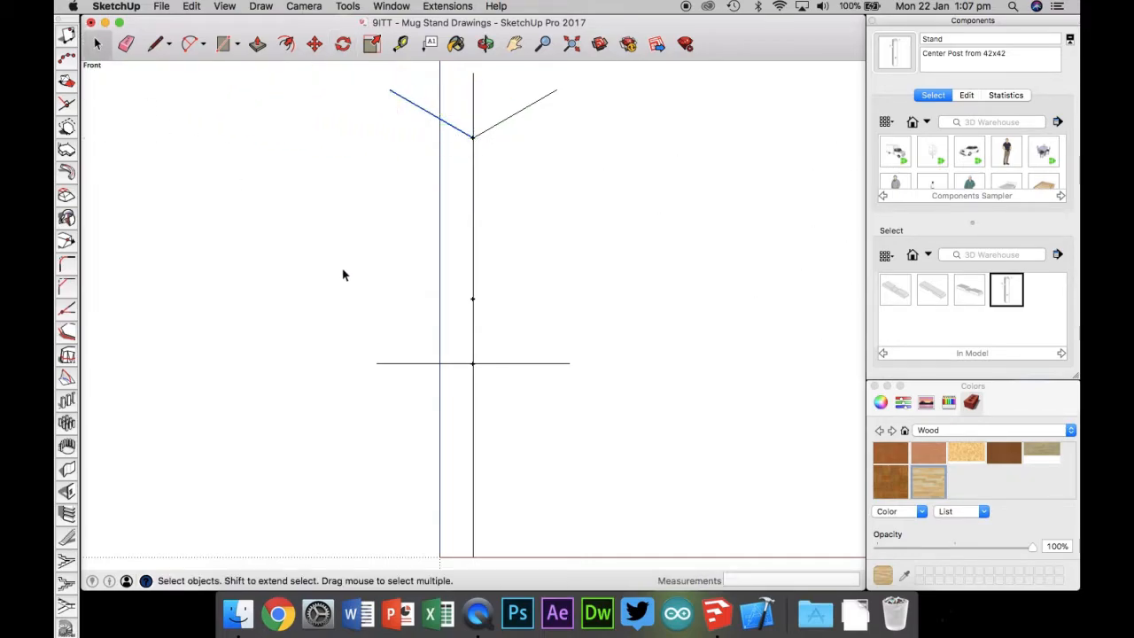
- Rotate the left-hand lower horizontal line 30° upward about the lowest guide point
click(388, 367)
click(397, 364)
click(343, 45)
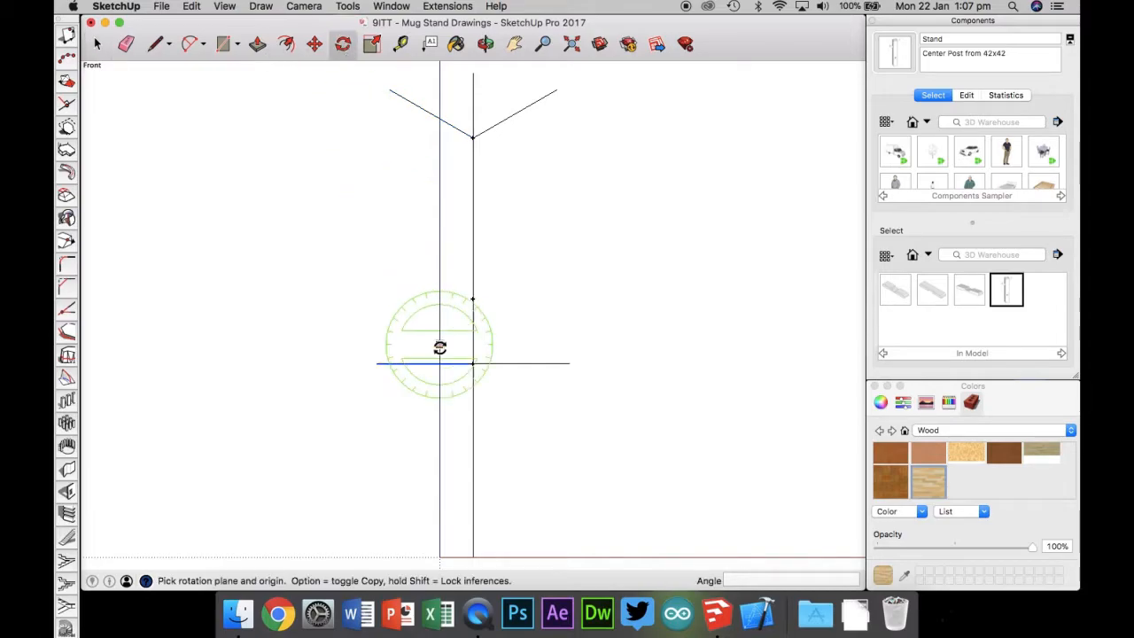
click(472, 363)
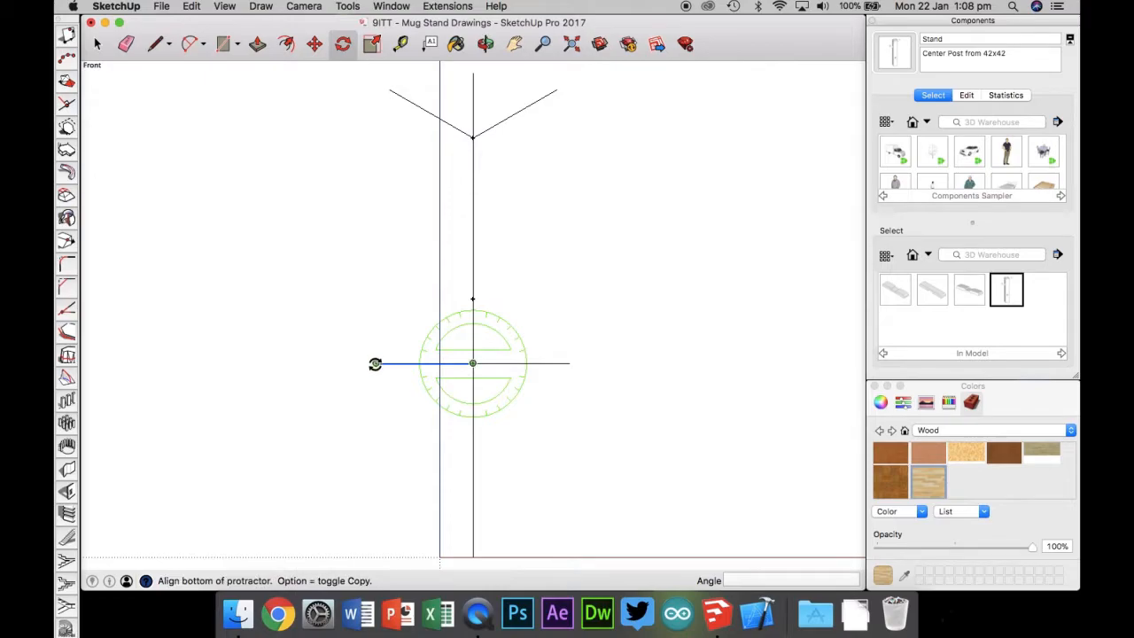
click(376, 363)
click(396, 316)
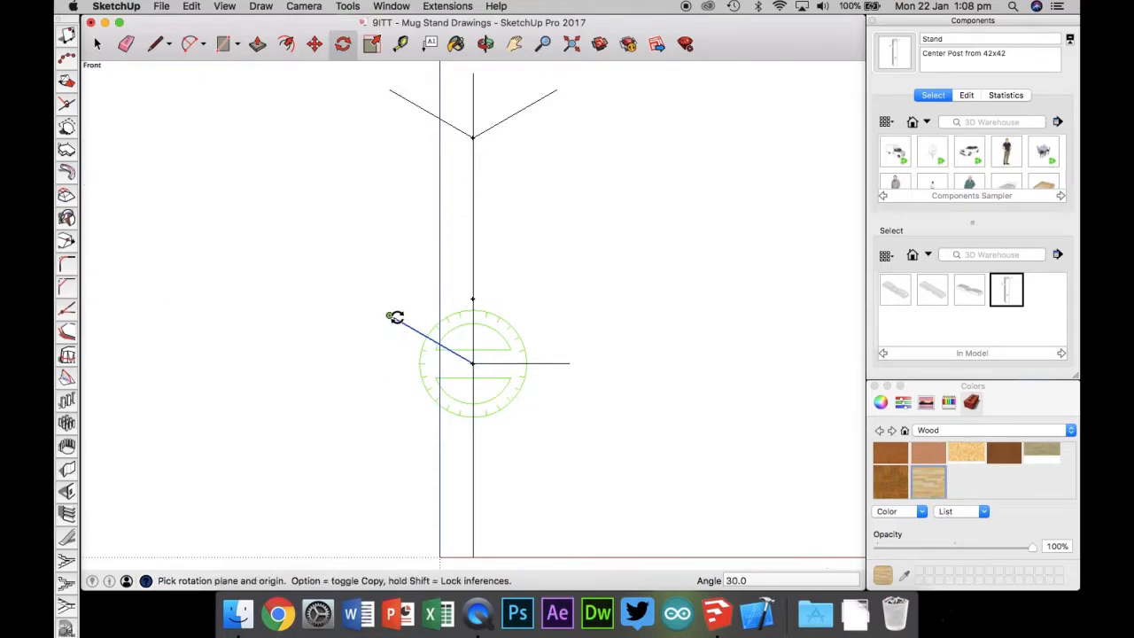
- Rotate the right-hand lower horizontal line 30° upward about the lowest guide point, mirroring the left-hand one
key(space)
click(510, 363)
click(343, 44)
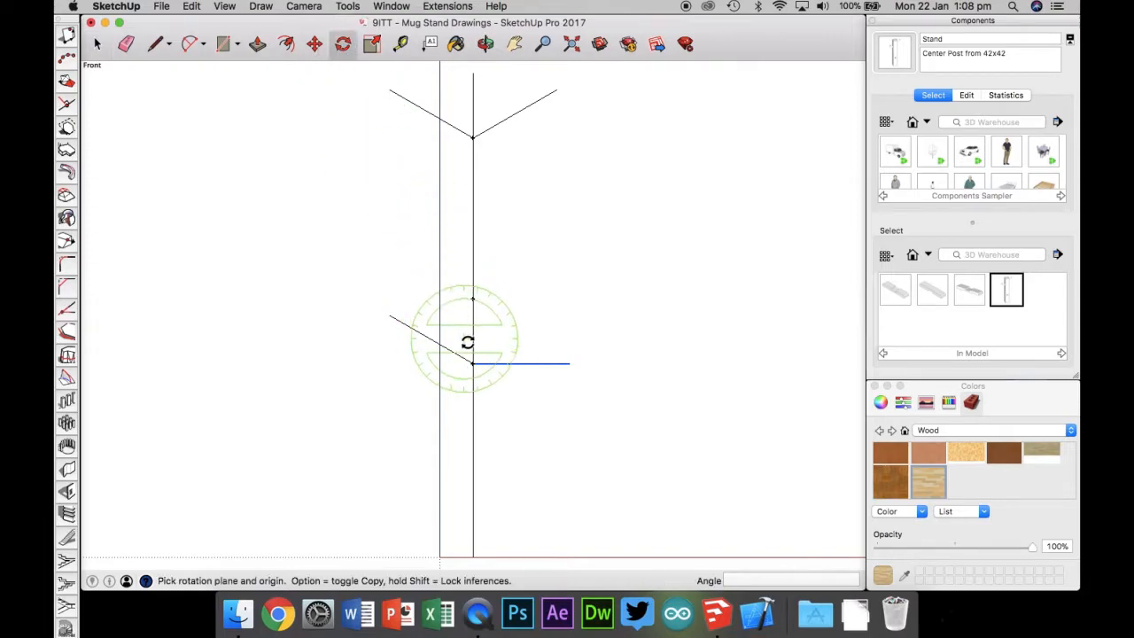
drag(473, 363, 570, 363)
click(566, 306)
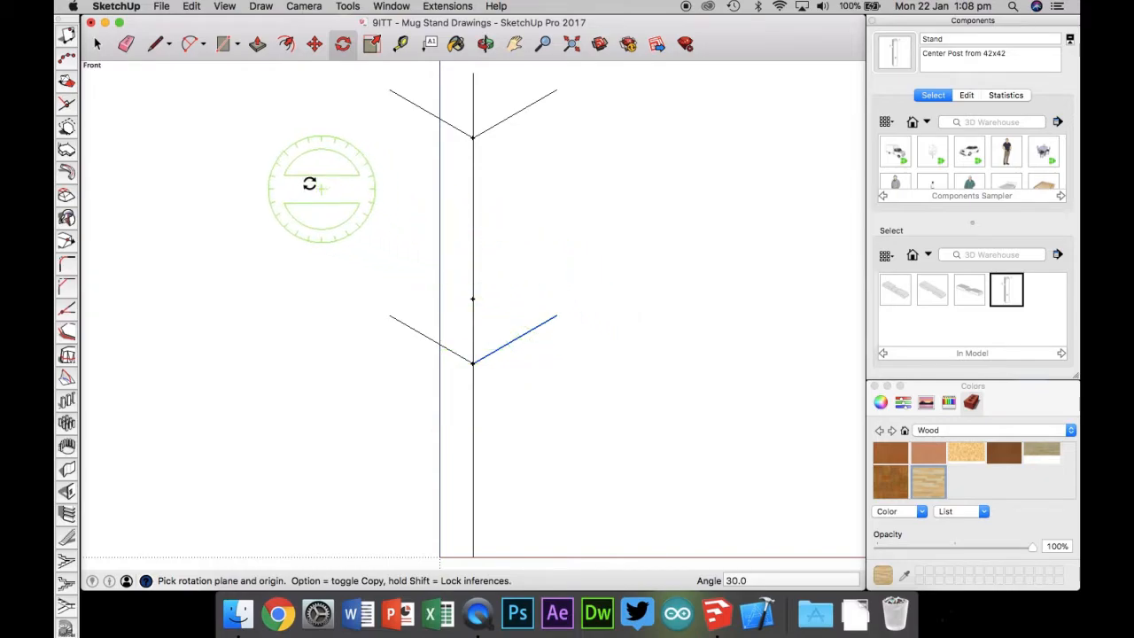
click(97, 43)
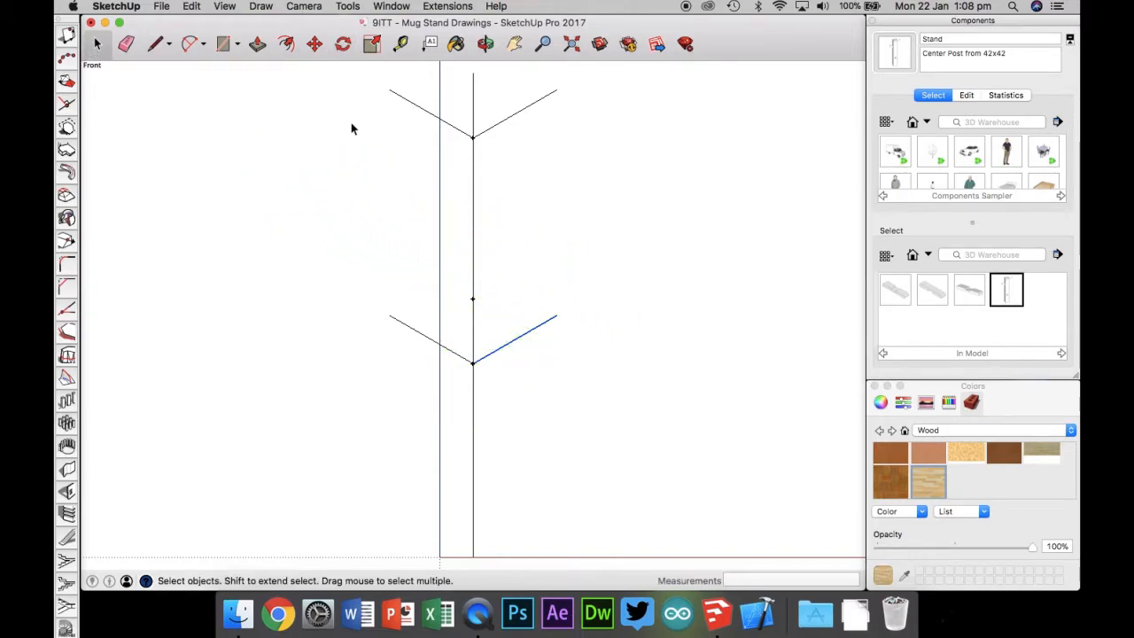
- In the left view, draw a 60 mm line along the green axis to each side of the middle guide point
scroll(351, 129, down, 2)
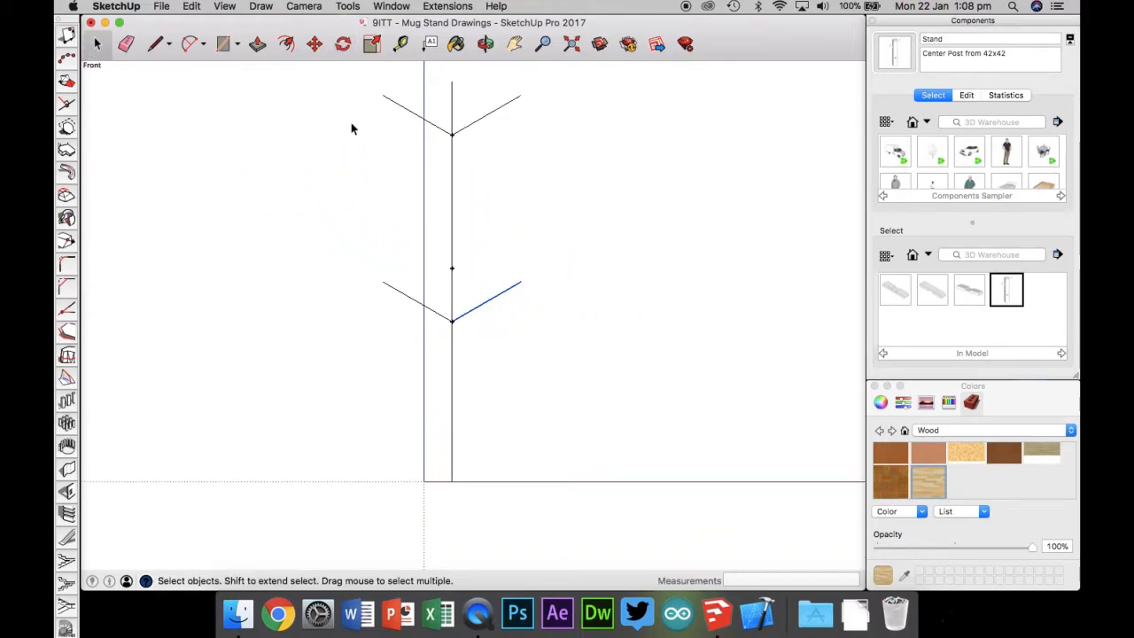
key(super+1)
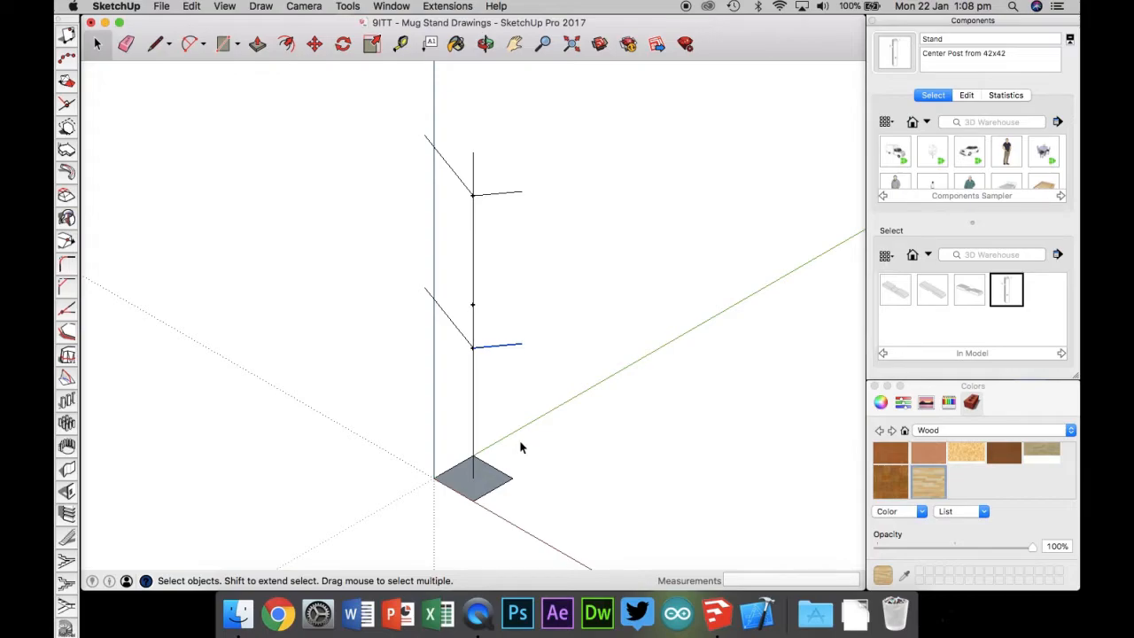
click(486, 43)
drag(670, 306, 492, 297)
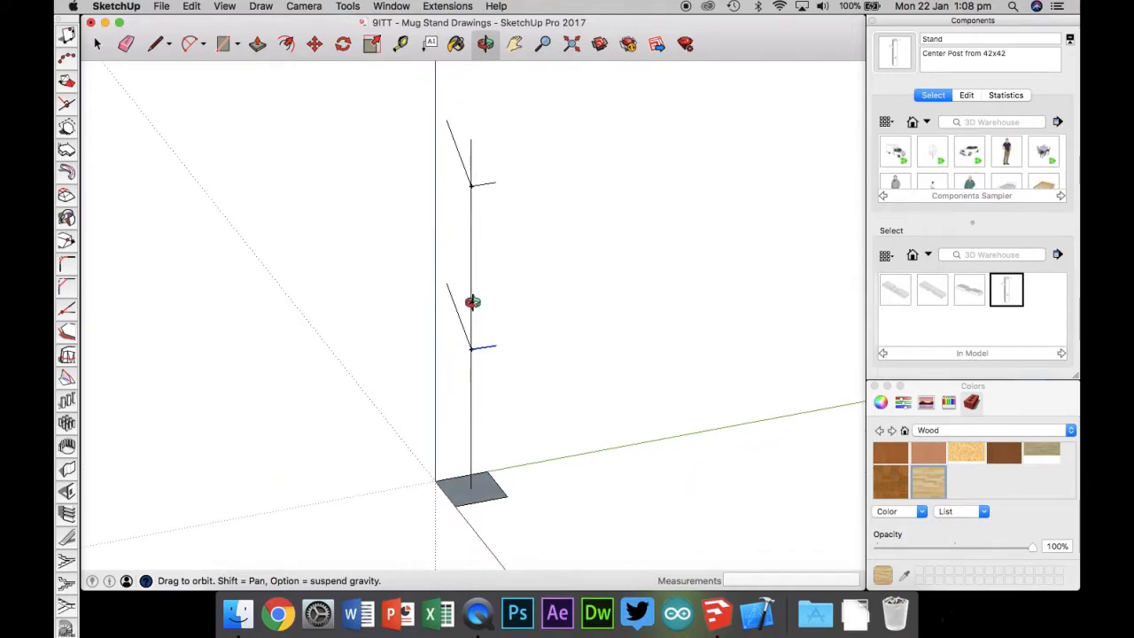
key(super+3)
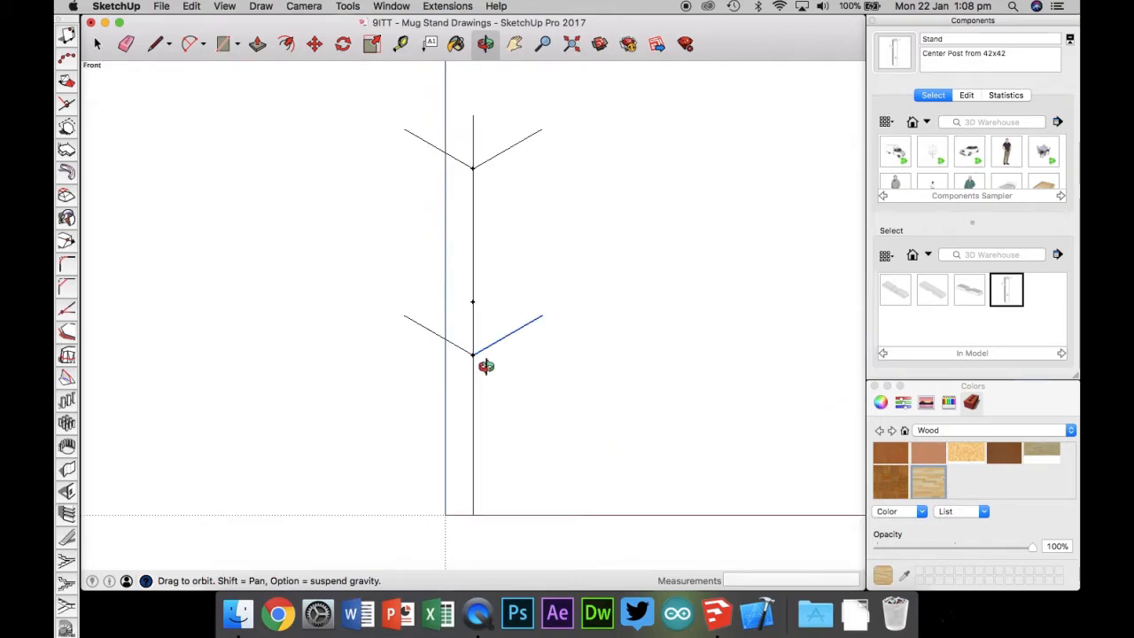
key(super+6)
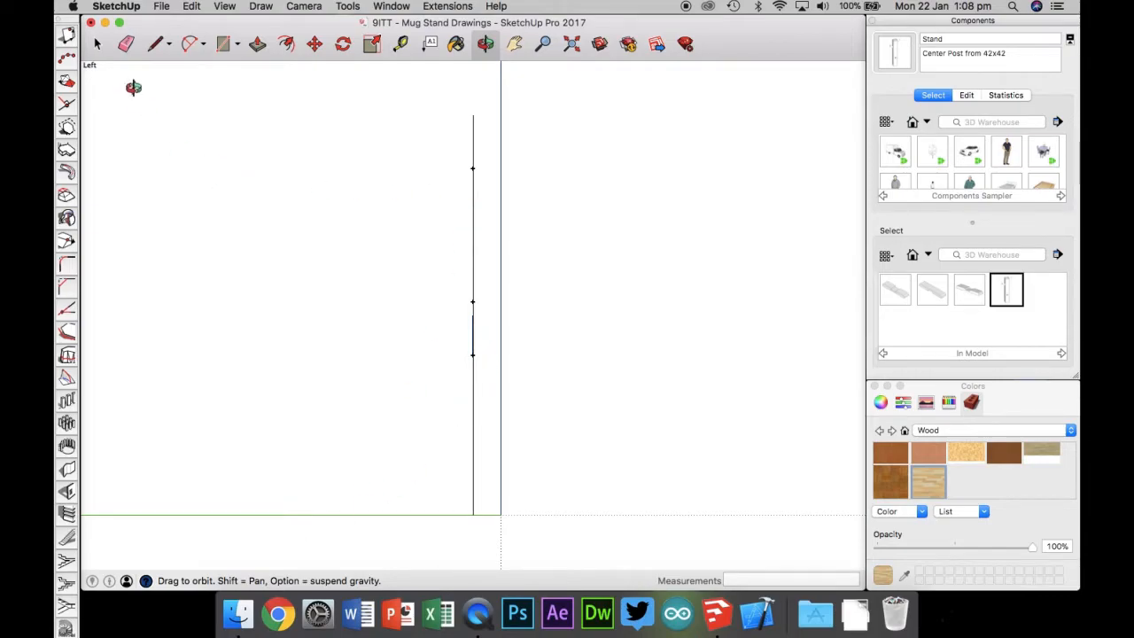
click(156, 46)
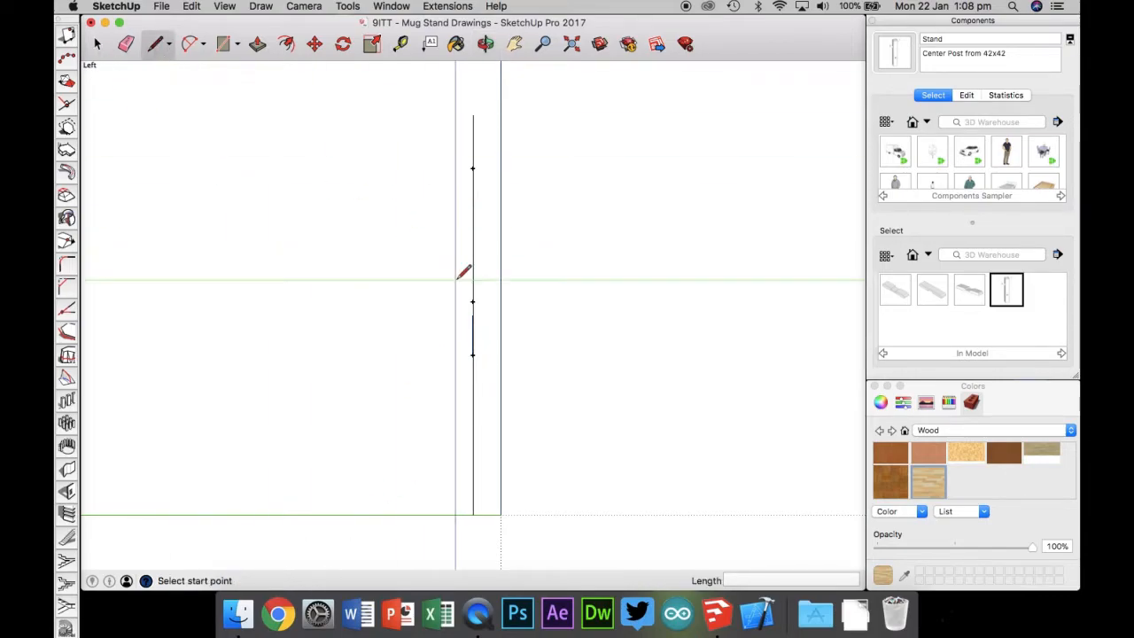
click(472, 302)
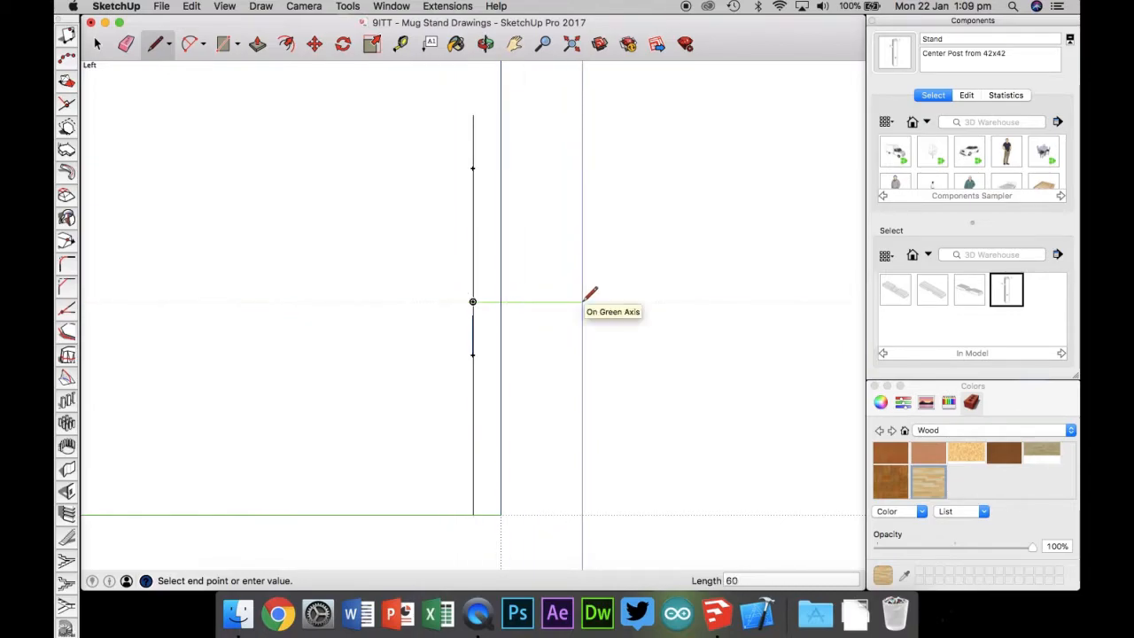
key(Return)
click(473, 301)
text(60)
key(Return)
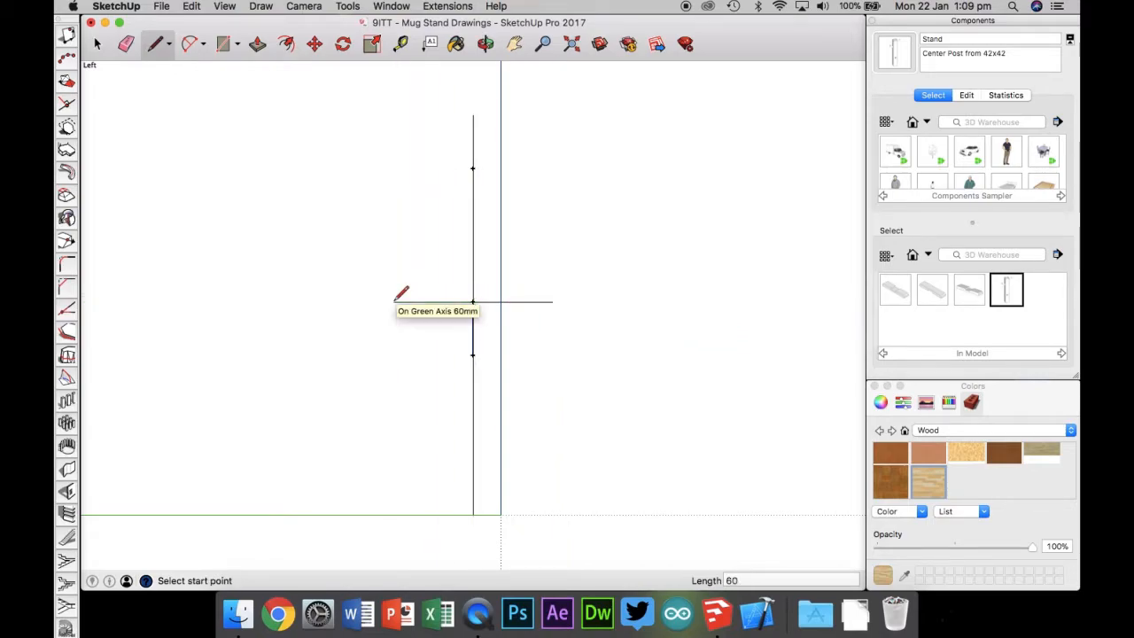
- Rotate the left-hand line at the middle guide point 30° upward about that point
click(98, 43)
click(405, 302)
click(343, 44)
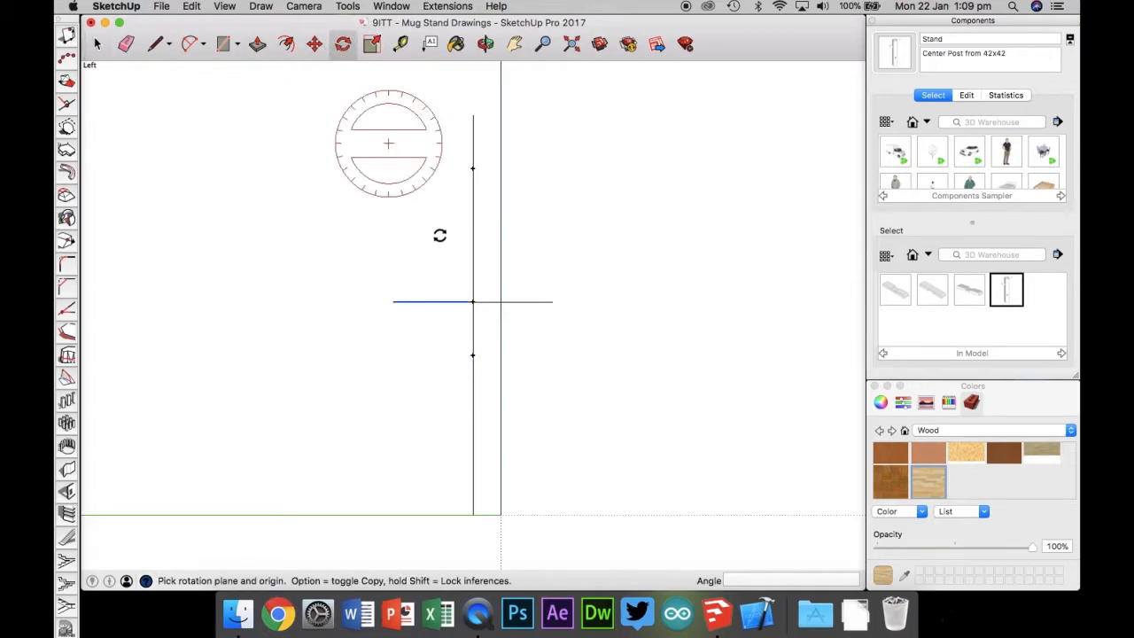
drag(473, 302, 396, 302)
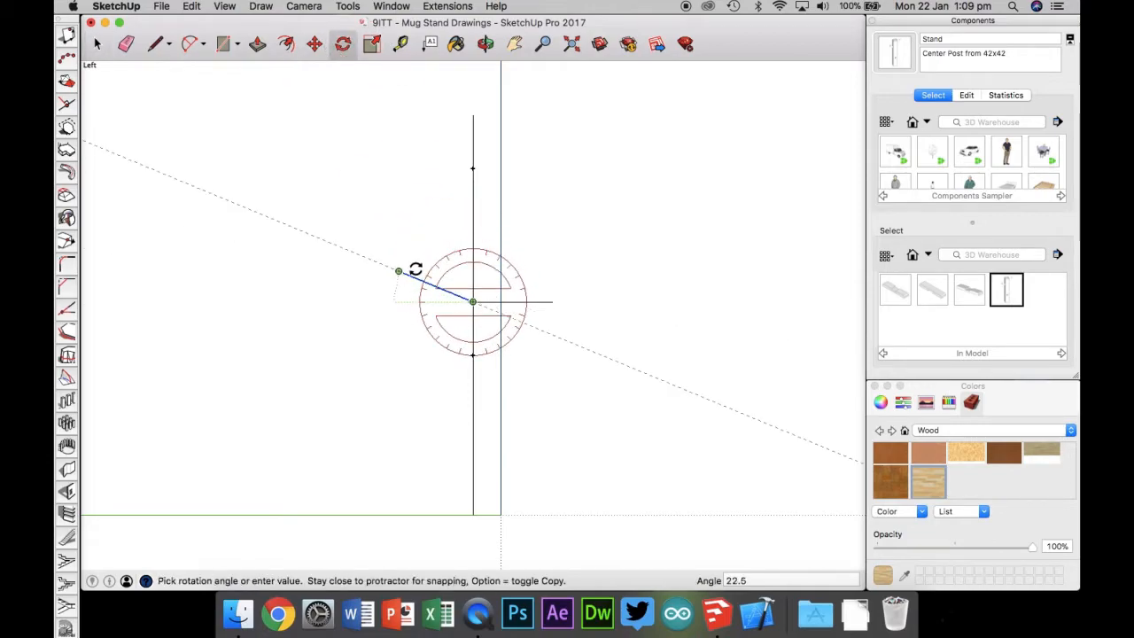
click(405, 262)
- Rotate the right-hand line at the middle guide point 30° upward, mirroring the left-hand one
click(97, 43)
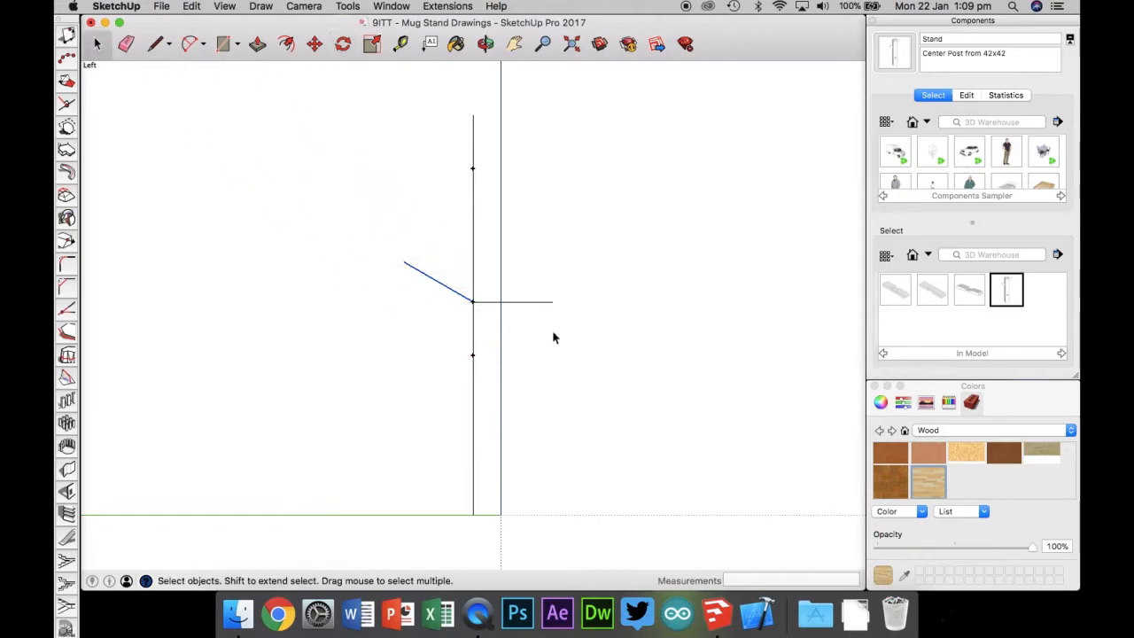
click(514, 303)
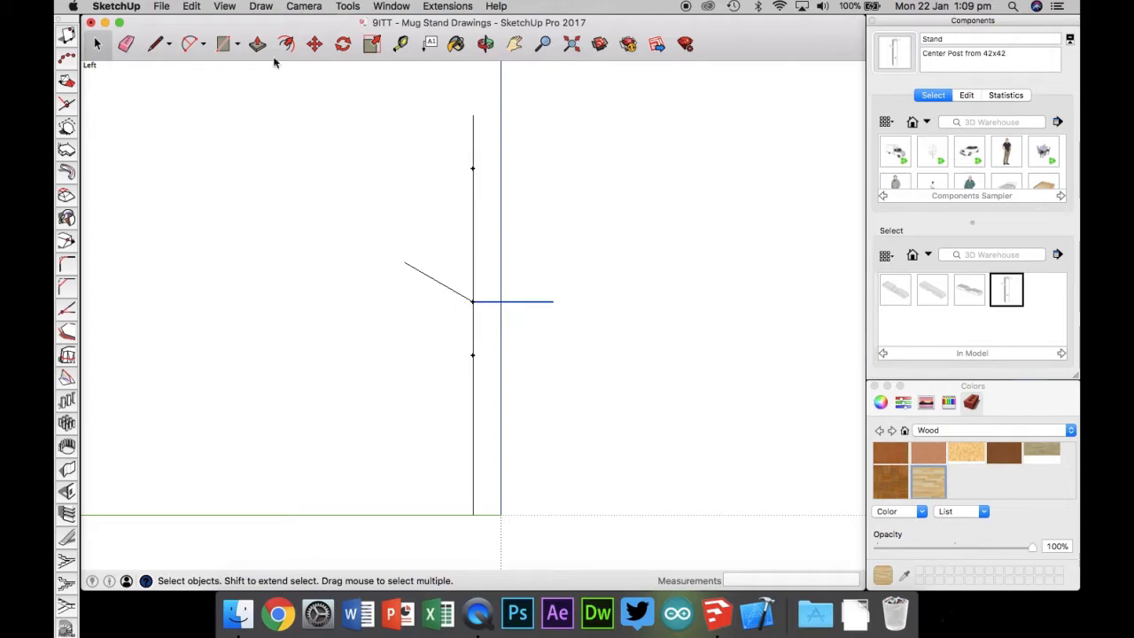
click(343, 43)
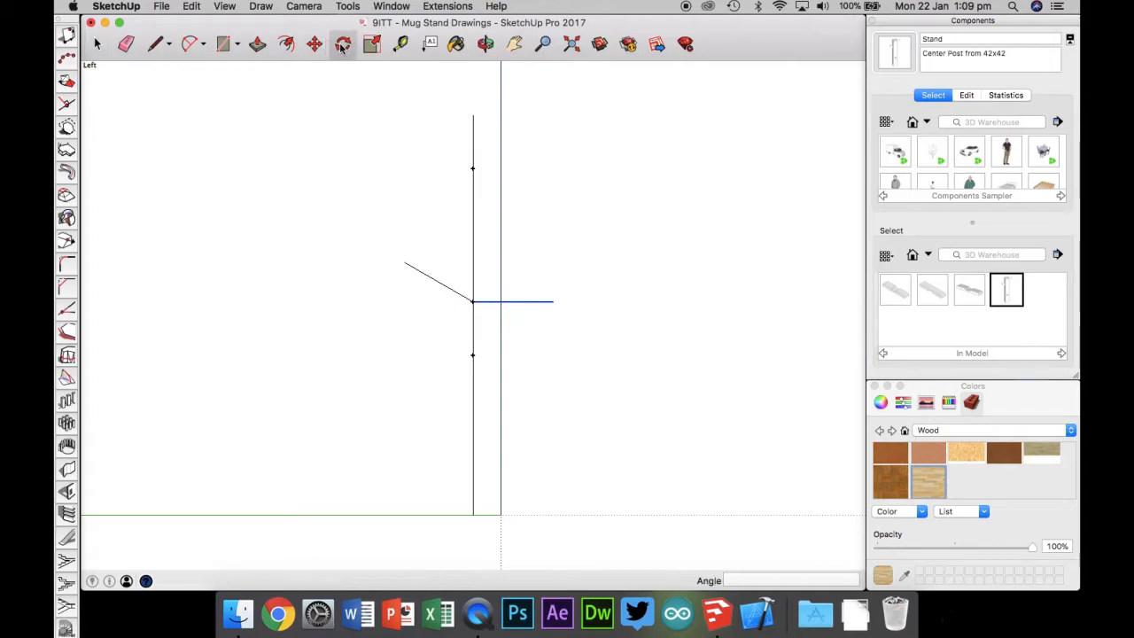
click(472, 302)
click(549, 302)
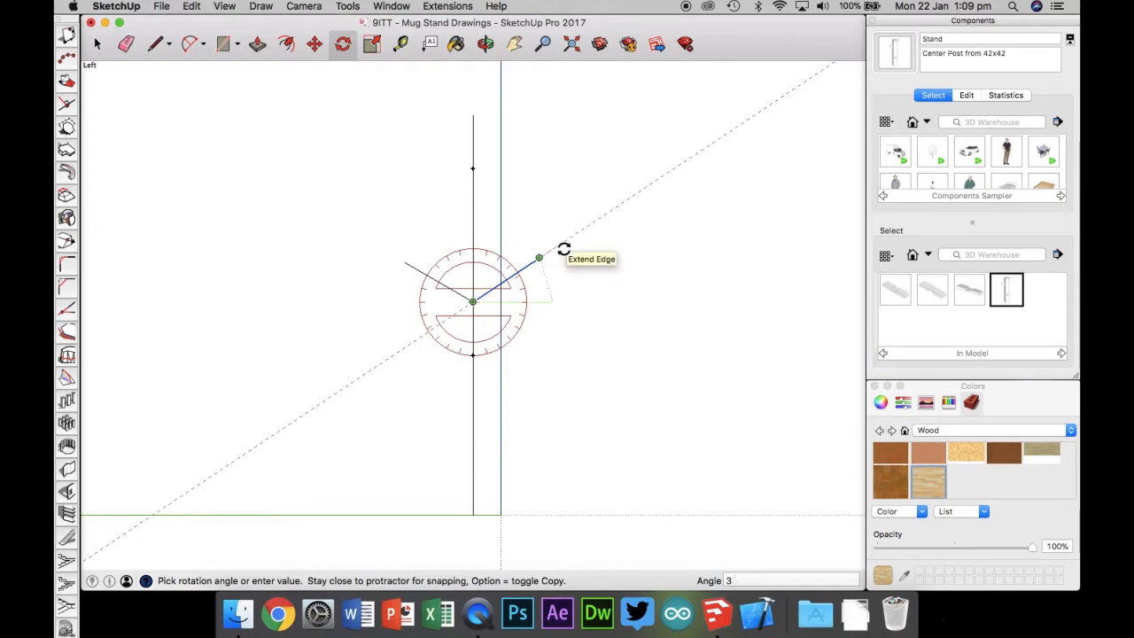
click(564, 249)
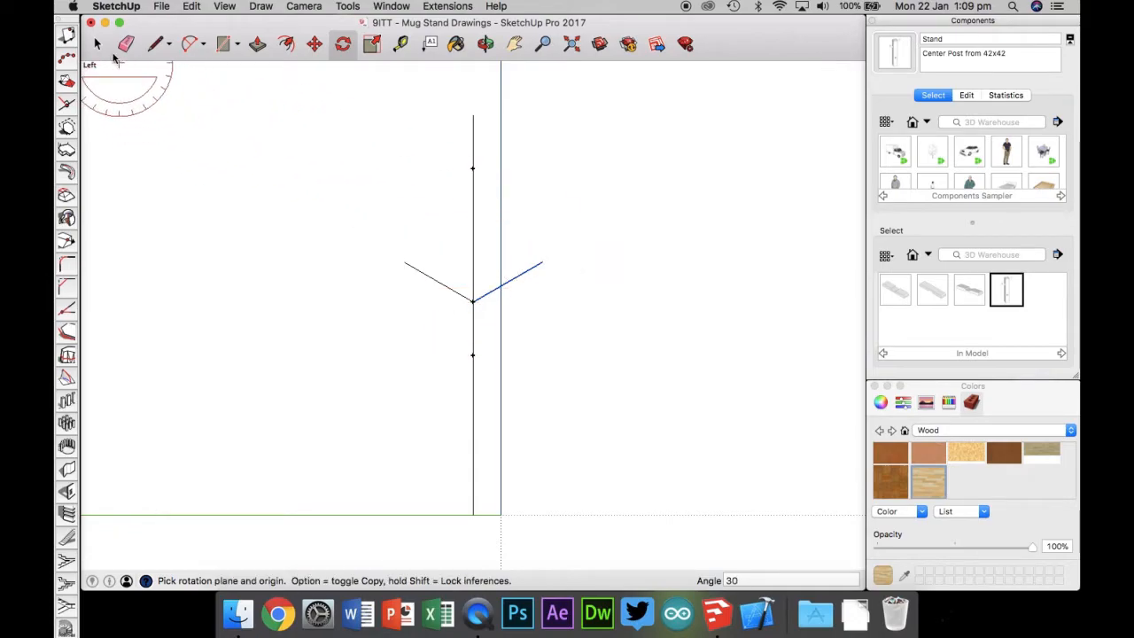
click(98, 44)
- Delete the vertical centre line segments and the guide points, keeping the three pairs of angled lines and the square base
key(super+1)
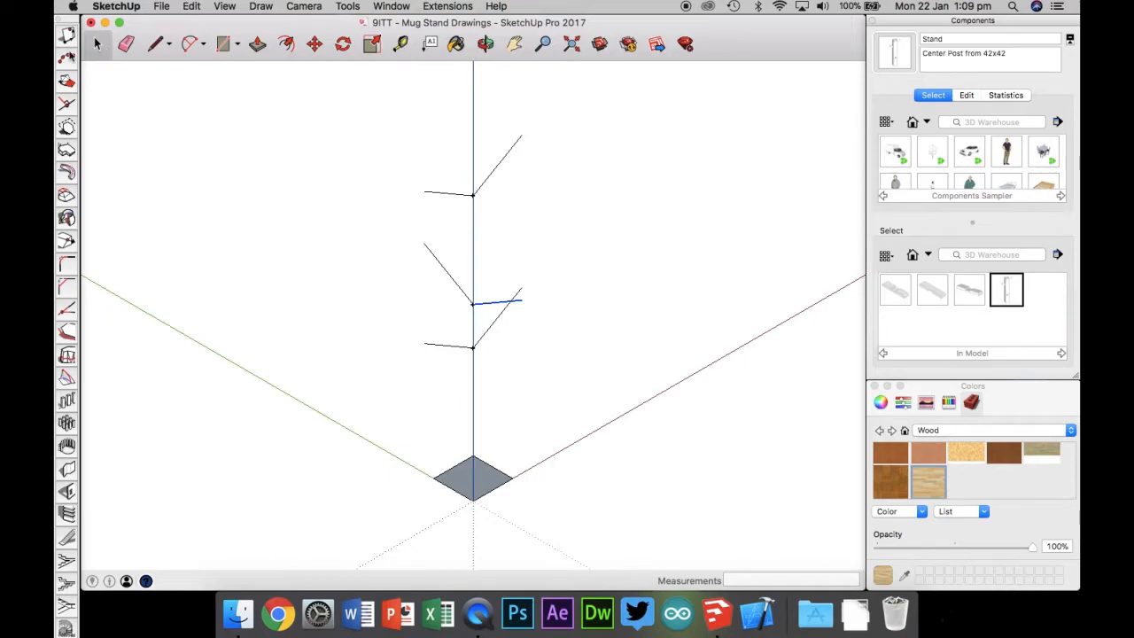
click(487, 46)
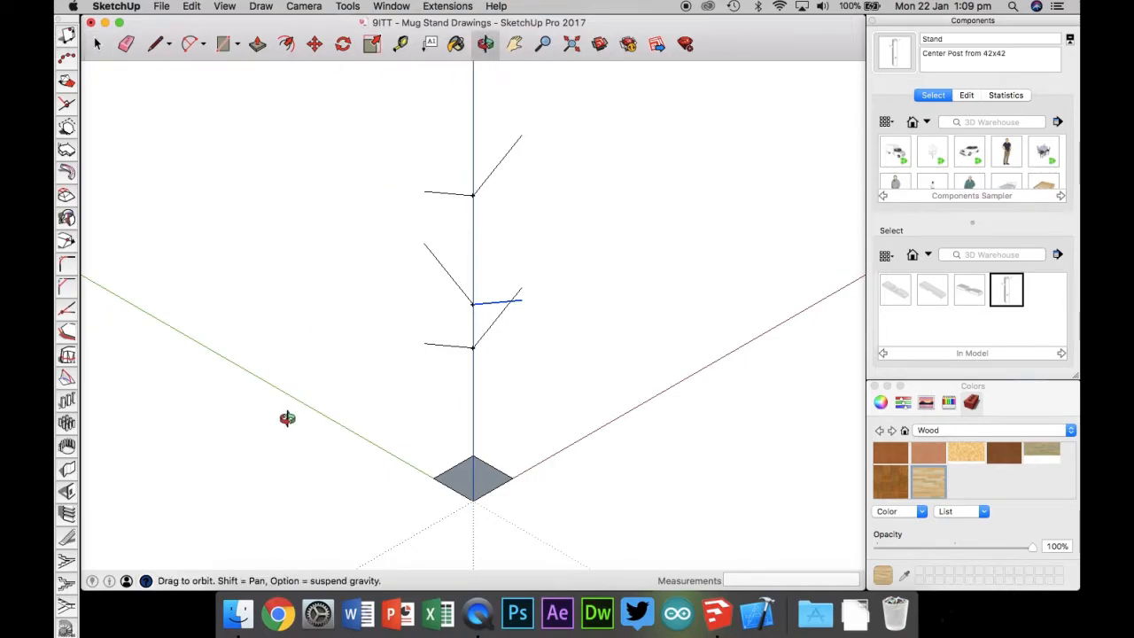
mouse_move(608, 451)
mouse_down()
mouse_move(346, 428)
mouse_move(352, 413)
mouse_up()
mouse_move(686, 408)
mouse_down()
mouse_move(562, 403)
mouse_move(466, 379)
mouse_up()
mouse_move(822, 459)
mouse_down()
mouse_move(646, 433)
mouse_move(504, 382)
mouse_move(212, 407)
mouse_move(526, 430)
mouse_move(293, 424)
mouse_move(636, 431)
mouse_up()
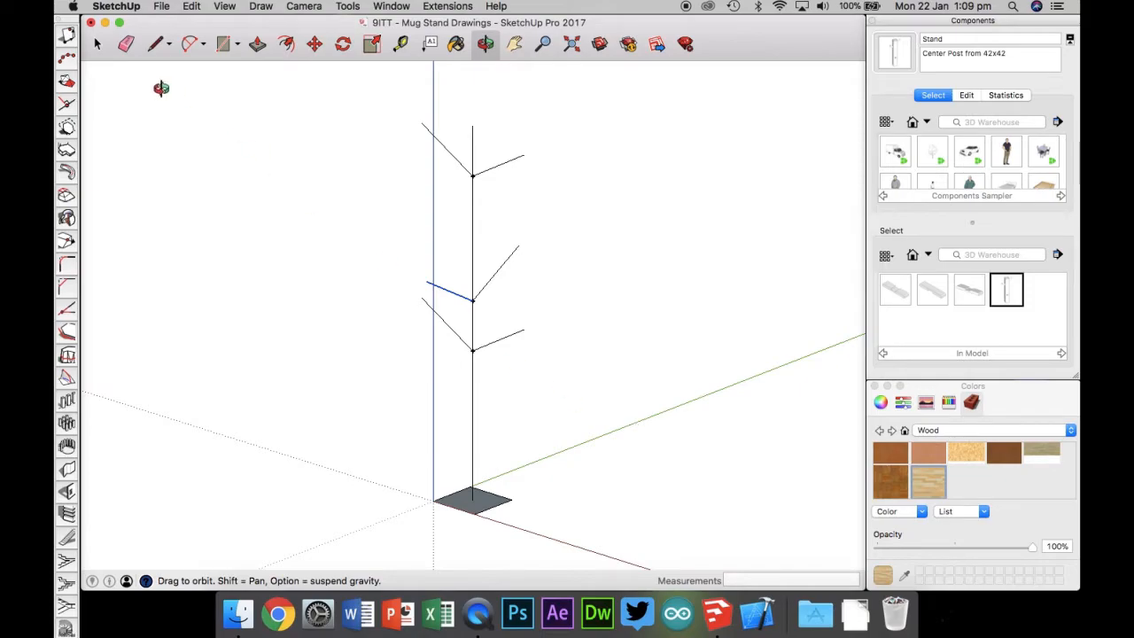
click(99, 43)
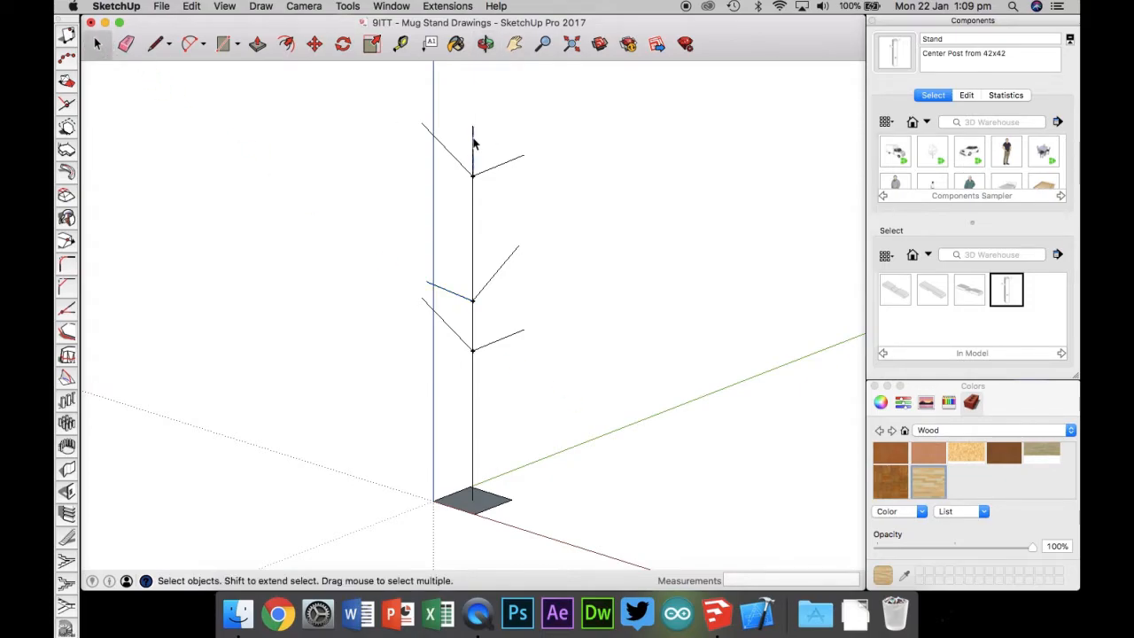
click(474, 205)
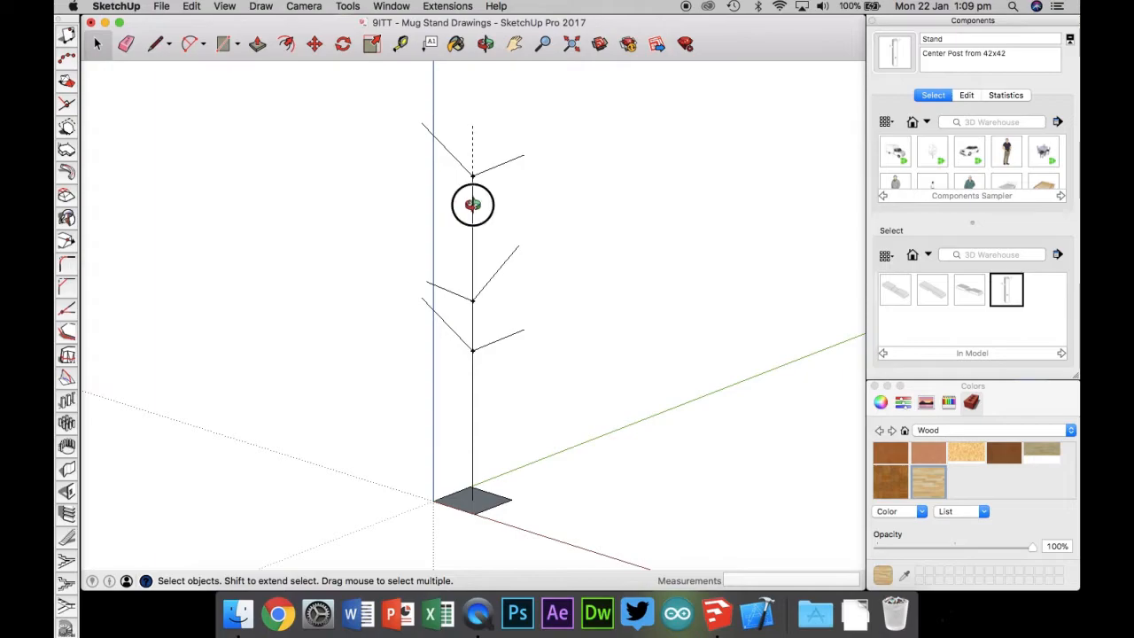
click(473, 338)
key(Delete)
click(470, 322)
key(Delete)
click(471, 279)
key(Delete)
click(473, 161)
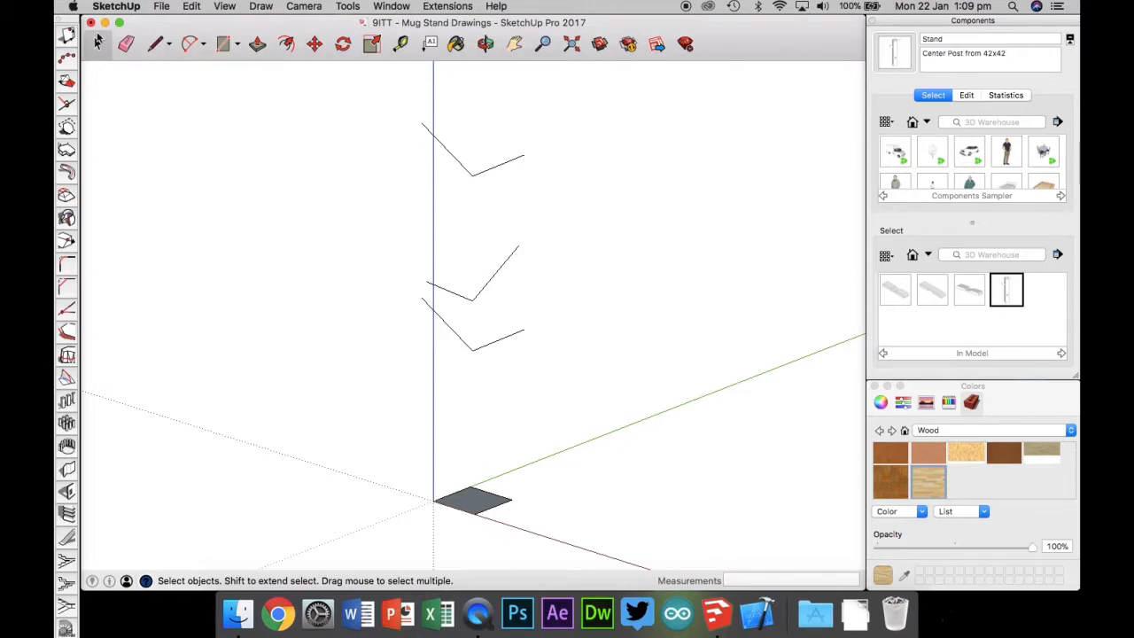
- Push/Pull the square base face upward 300 mm to form the solid post
click(257, 45)
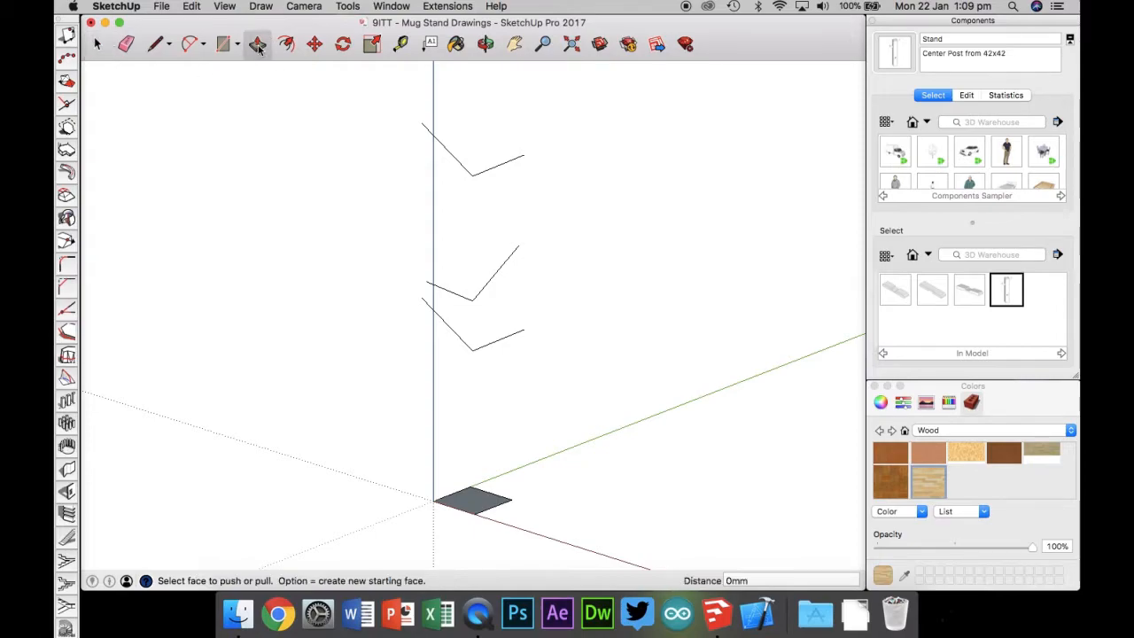
click(476, 501)
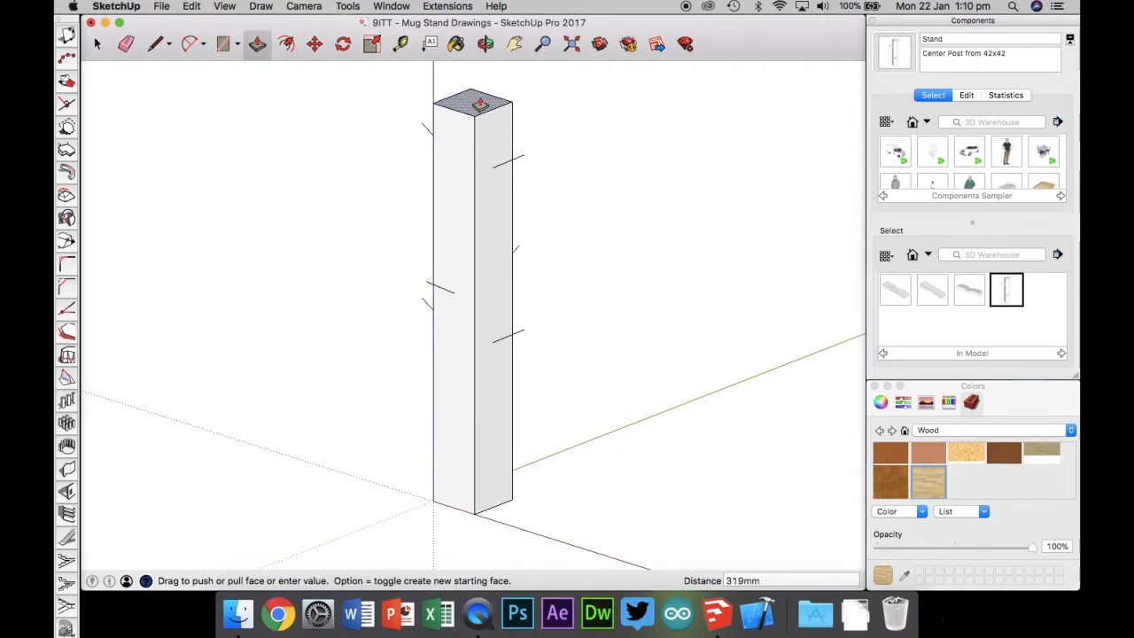
text(300mm)
key(Return)
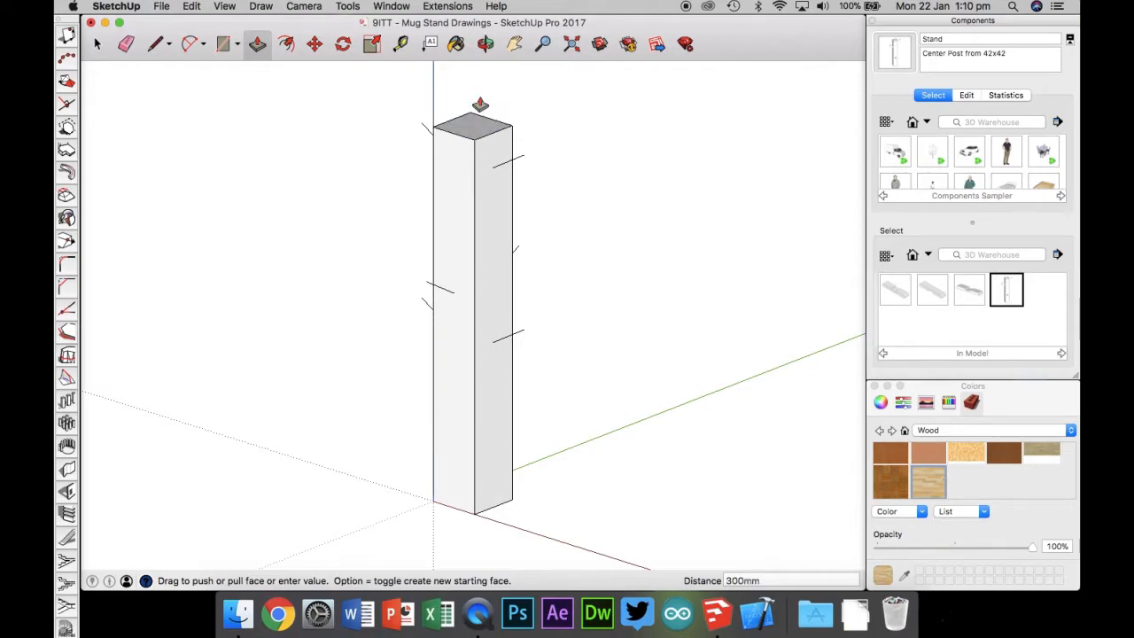
- Orbit around the post to examine where the angled lines emerge from its faces
click(489, 48)
drag(315, 303, 695, 312)
drag(269, 331, 631, 332)
drag(282, 340, 701, 334)
drag(298, 315, 687, 297)
drag(305, 324, 666, 359)
drag(273, 368, 609, 367)
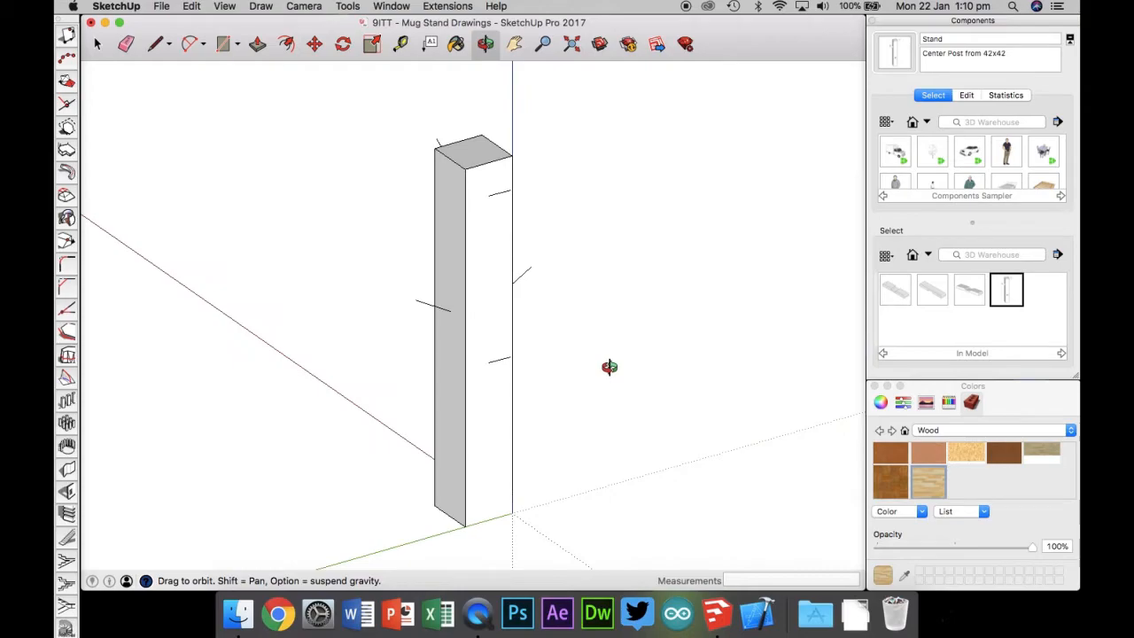
drag(610, 367, 683, 304)
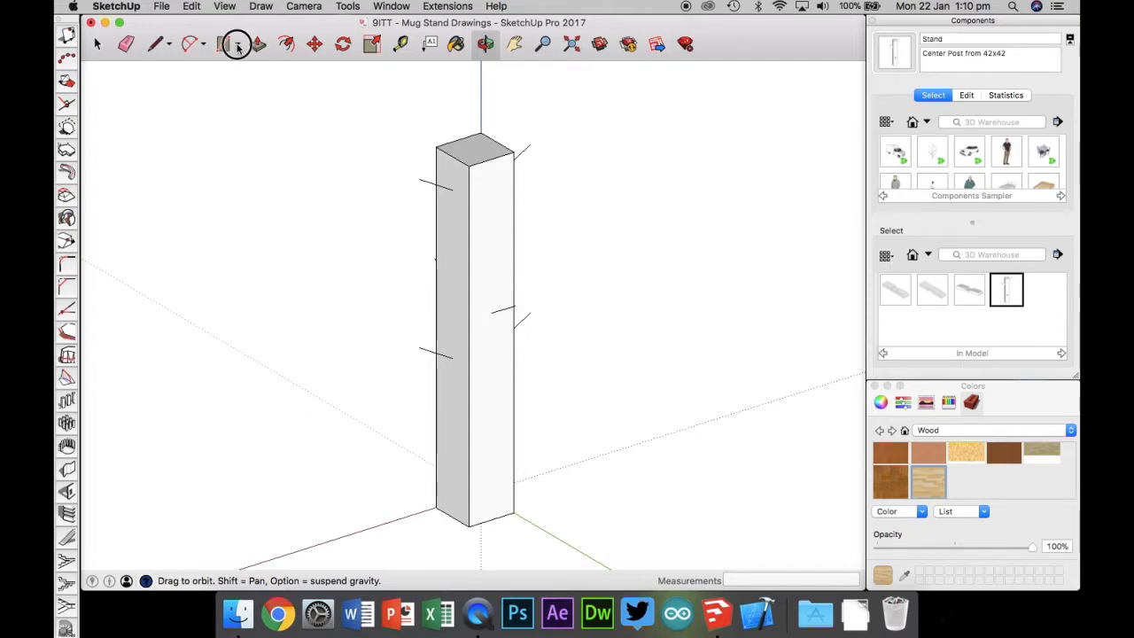
- Try to draw a circle of about 10 mm radius centred on the outer end of an upper angled line
click(237, 44)
click(241, 121)
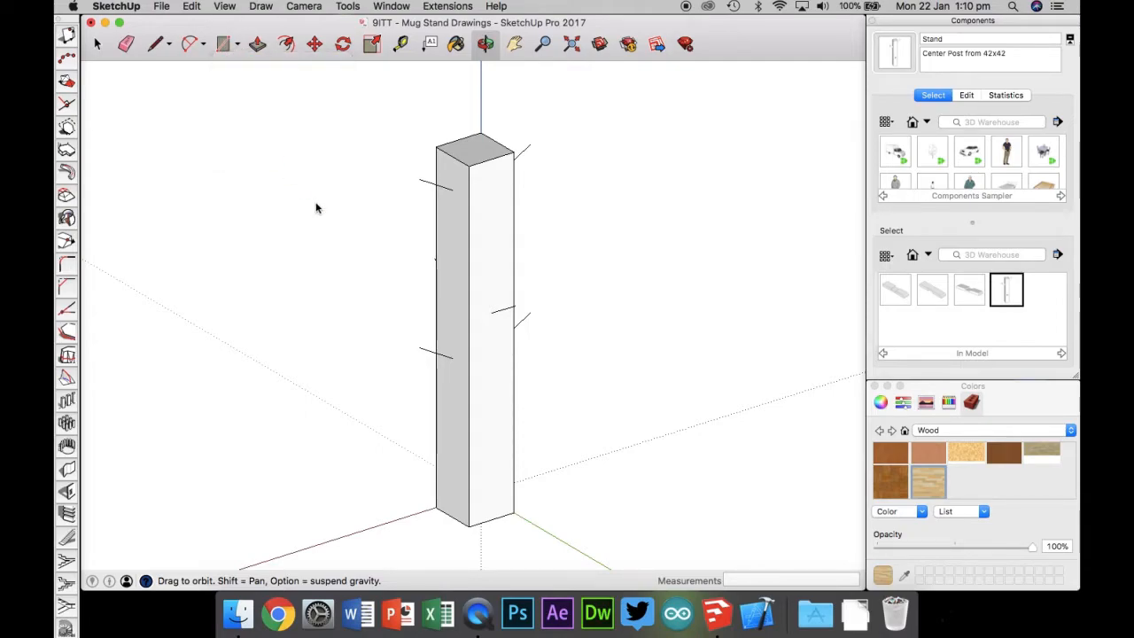
click(418, 179)
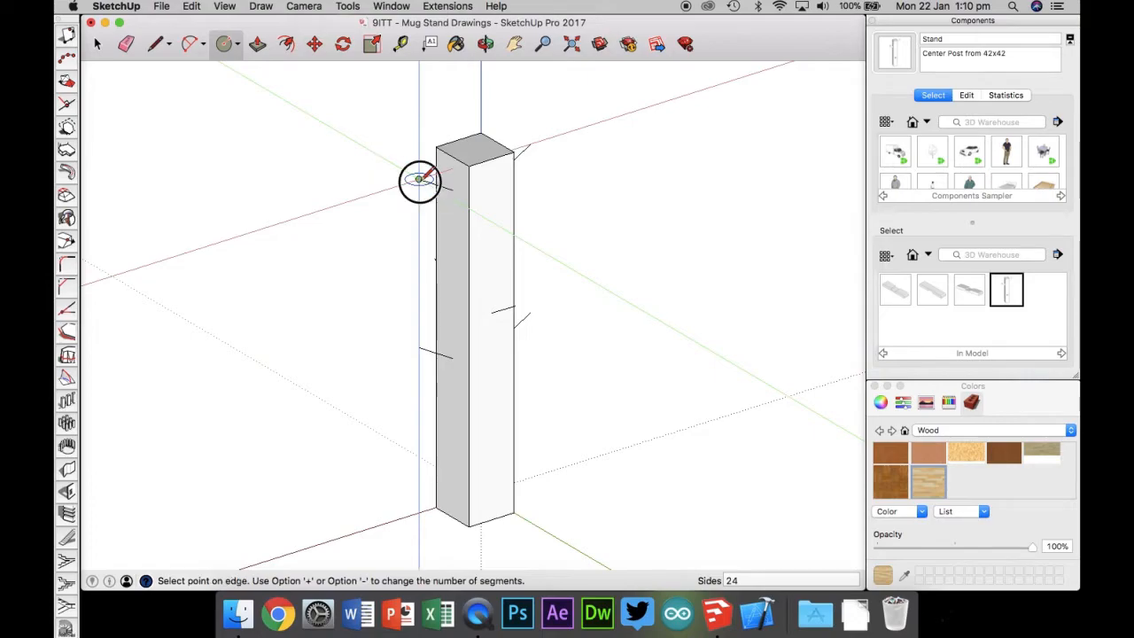
click(432, 180)
key(super+z)
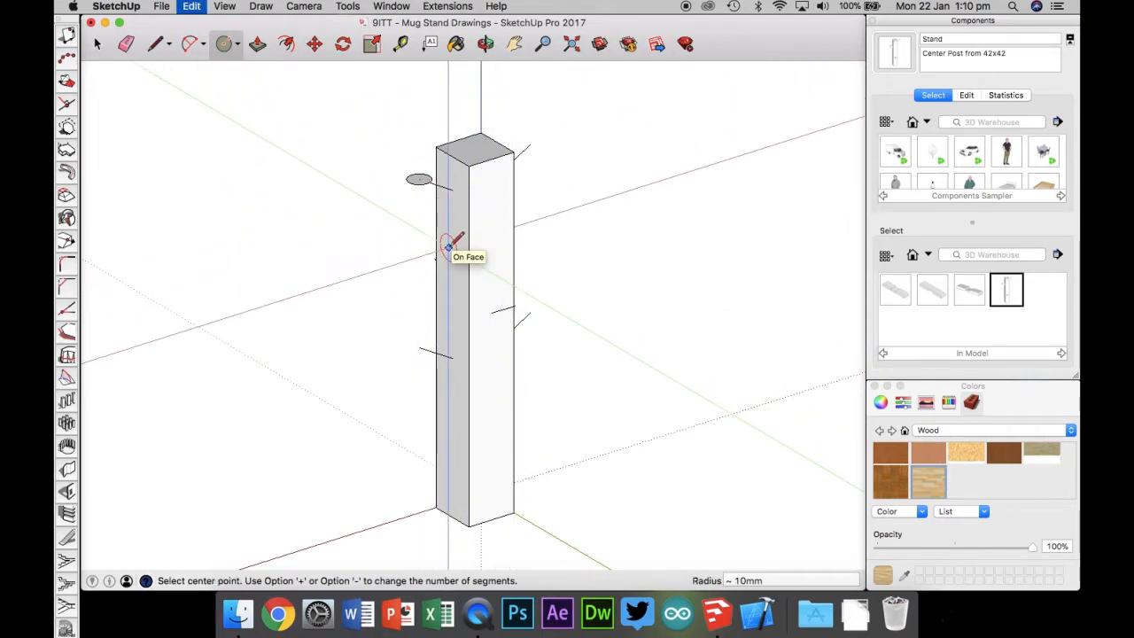
- Draw a circle of 4 mm radius centred on the outer end of each of the two middle angled lines
click(515, 305)
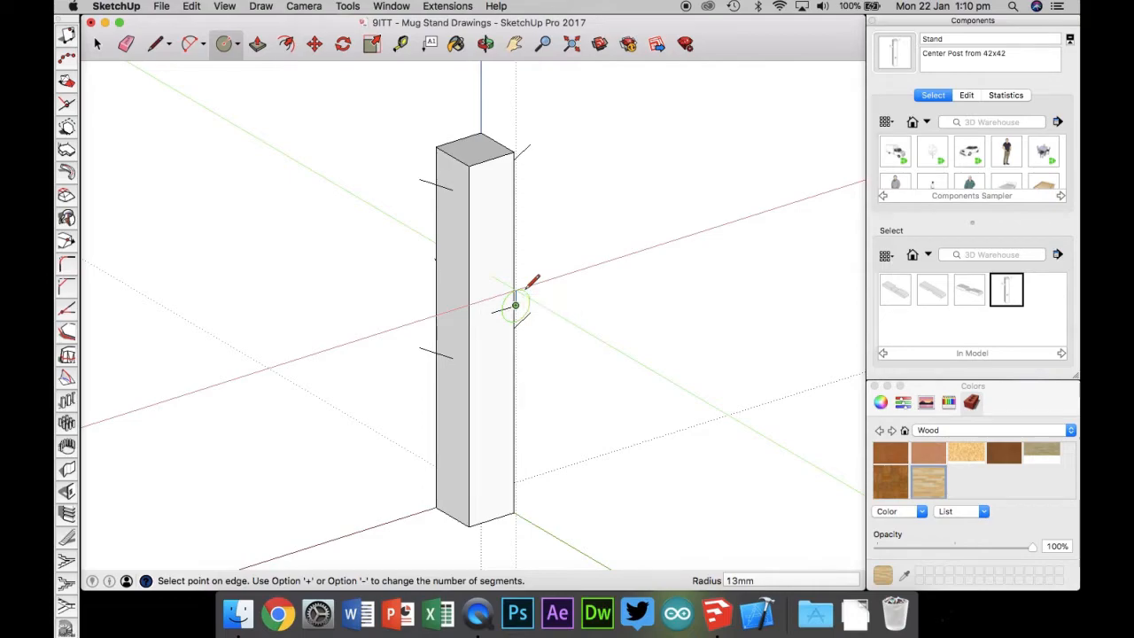
key(Return)
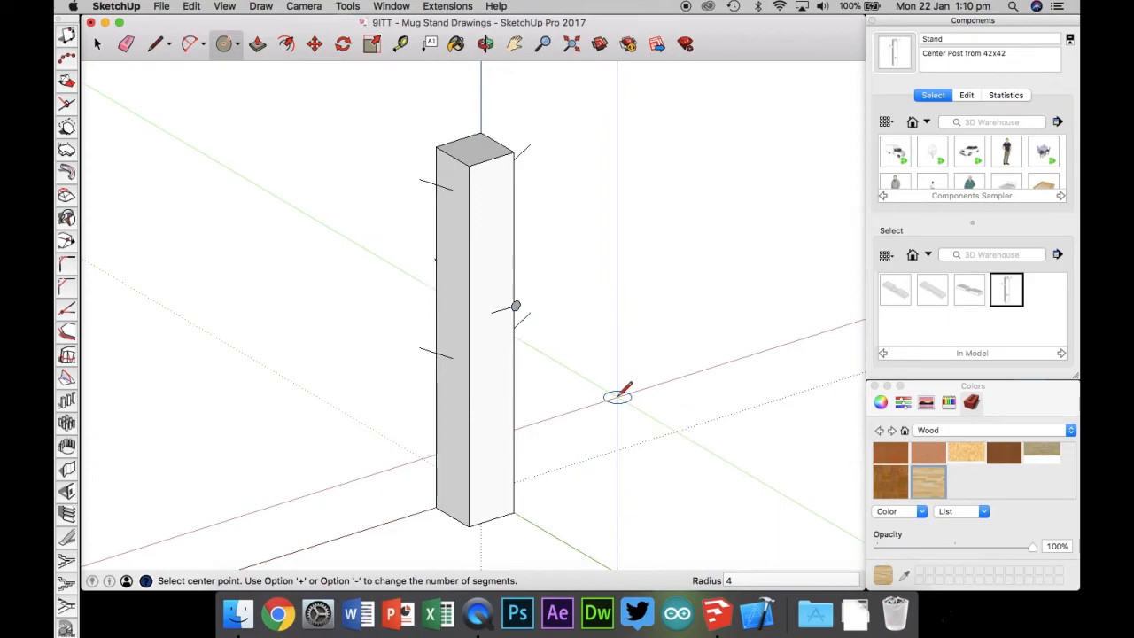
click(486, 44)
drag(336, 283, 760, 317)
click(226, 43)
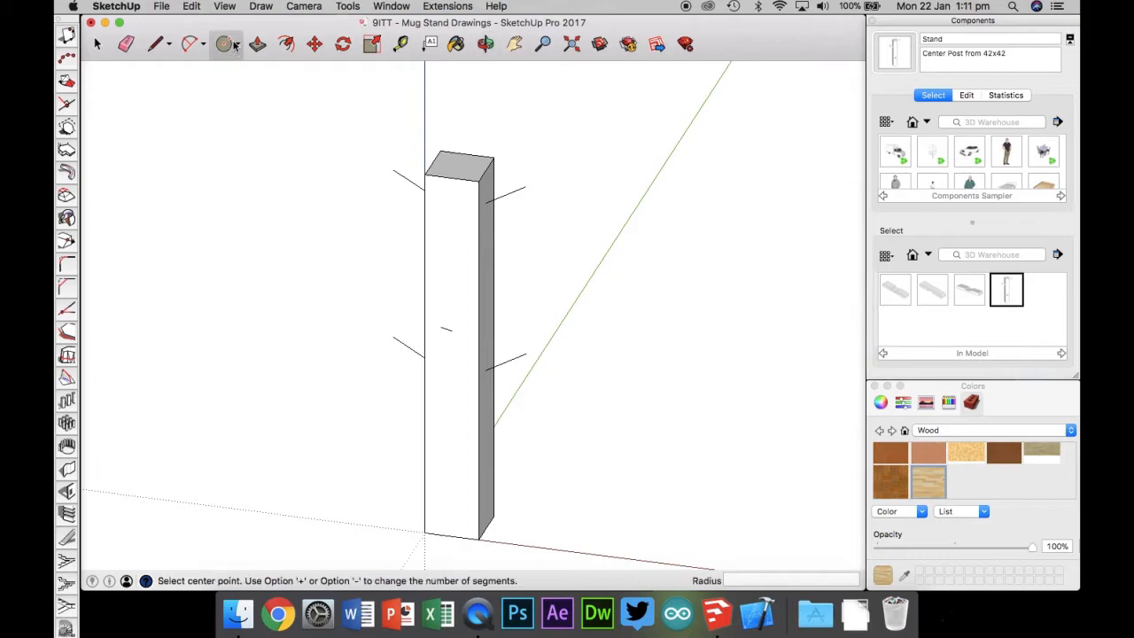
click(443, 329)
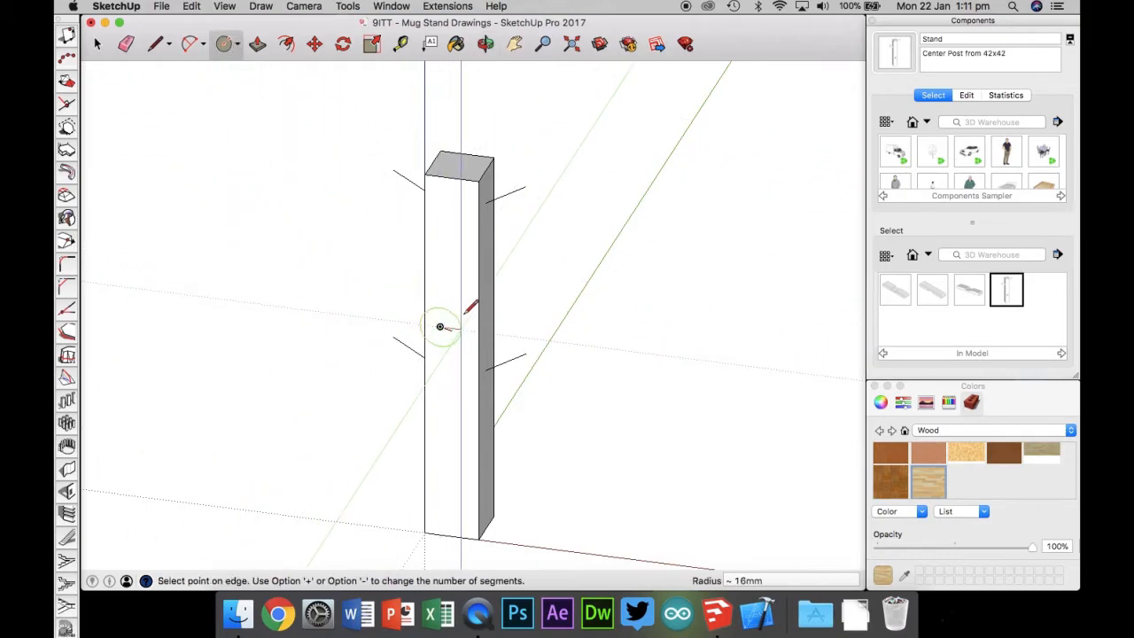
text(4)
key(Return)
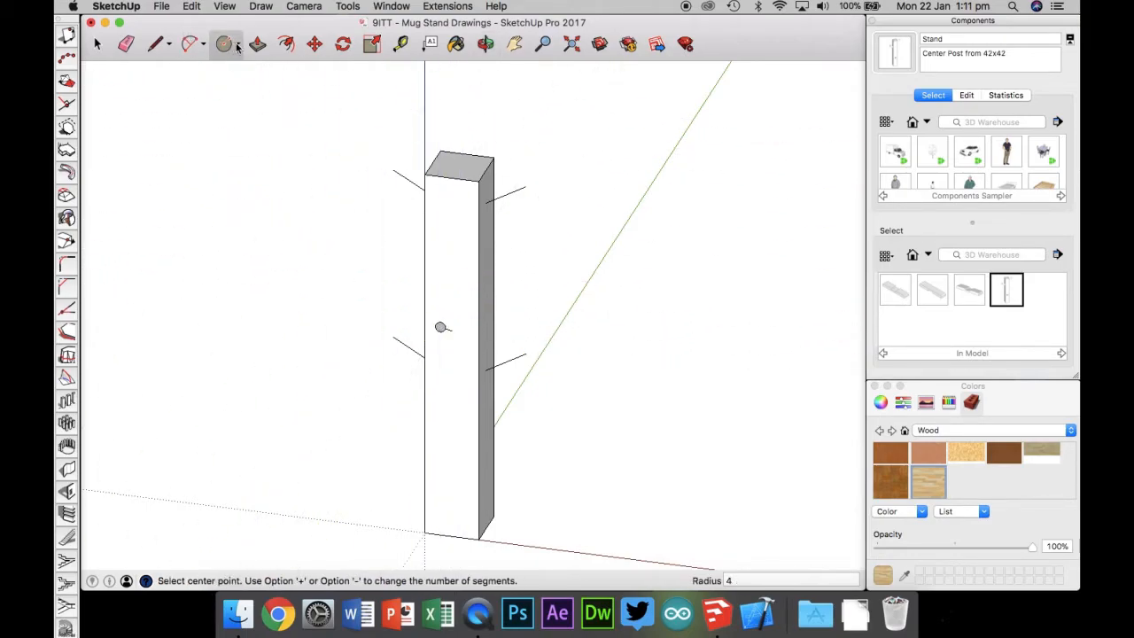
- Draw 4 mm radius circles centred on the outer ends of the upper and lower angled lines on one post face
click(485, 44)
drag(622, 170, 290, 183)
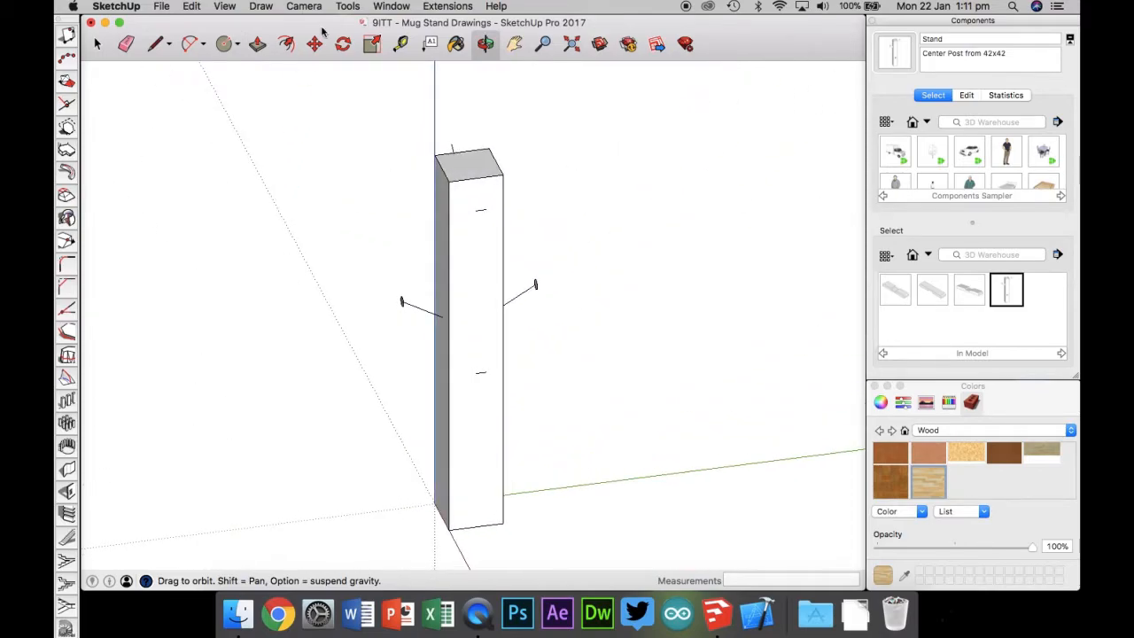
click(223, 43)
click(485, 208)
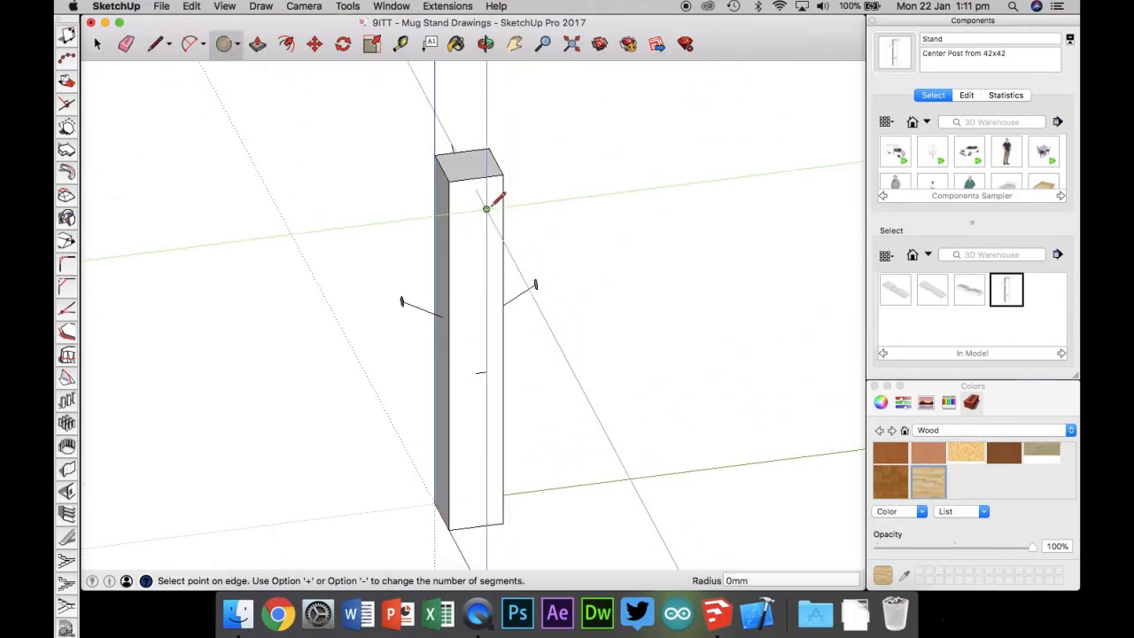
text(4)
key(Return)
click(487, 372)
text(4)
key(Return)
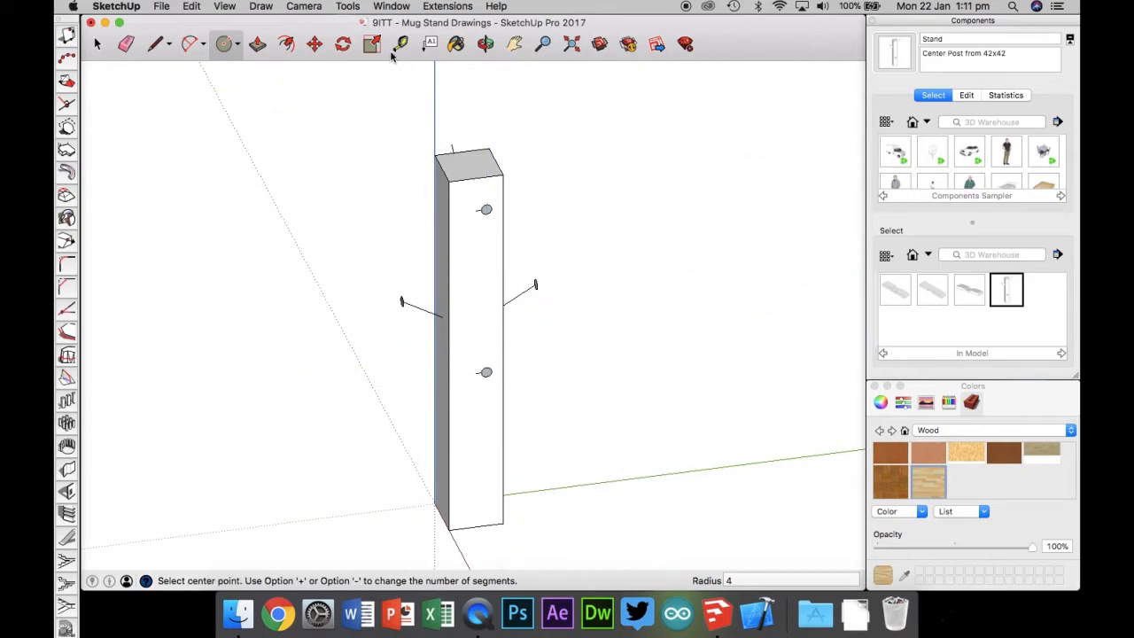
- Draw 4 mm radius circles on the outer ends of the upper and lower angled lines on the opposite post face
click(346, 48)
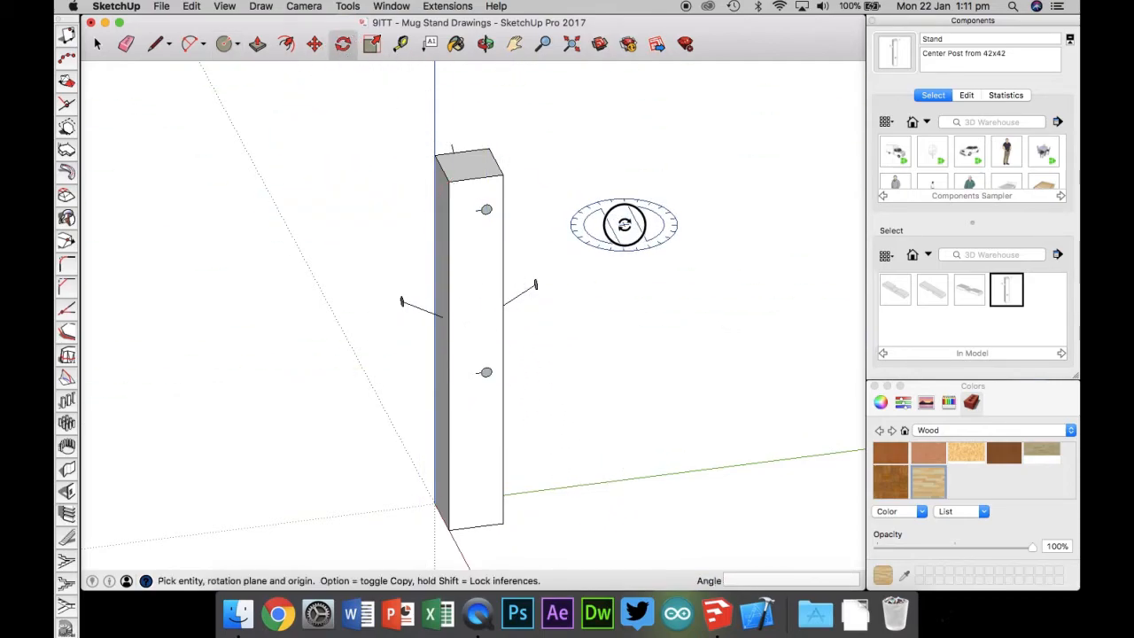
click(485, 44)
drag(322, 179, 357, 369)
click(224, 44)
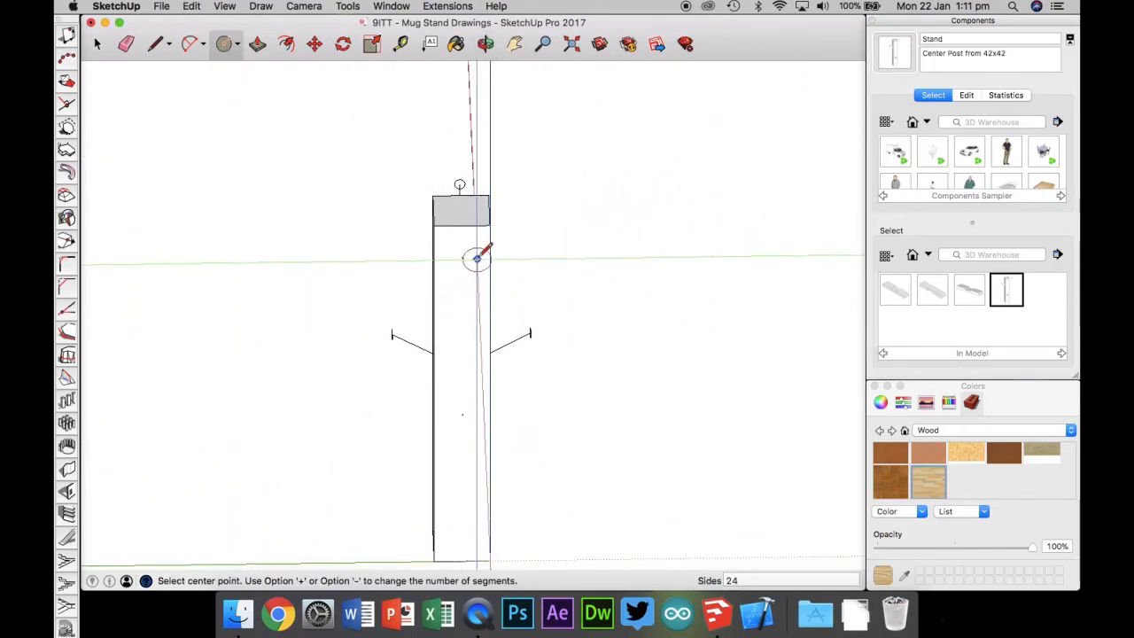
click(343, 43)
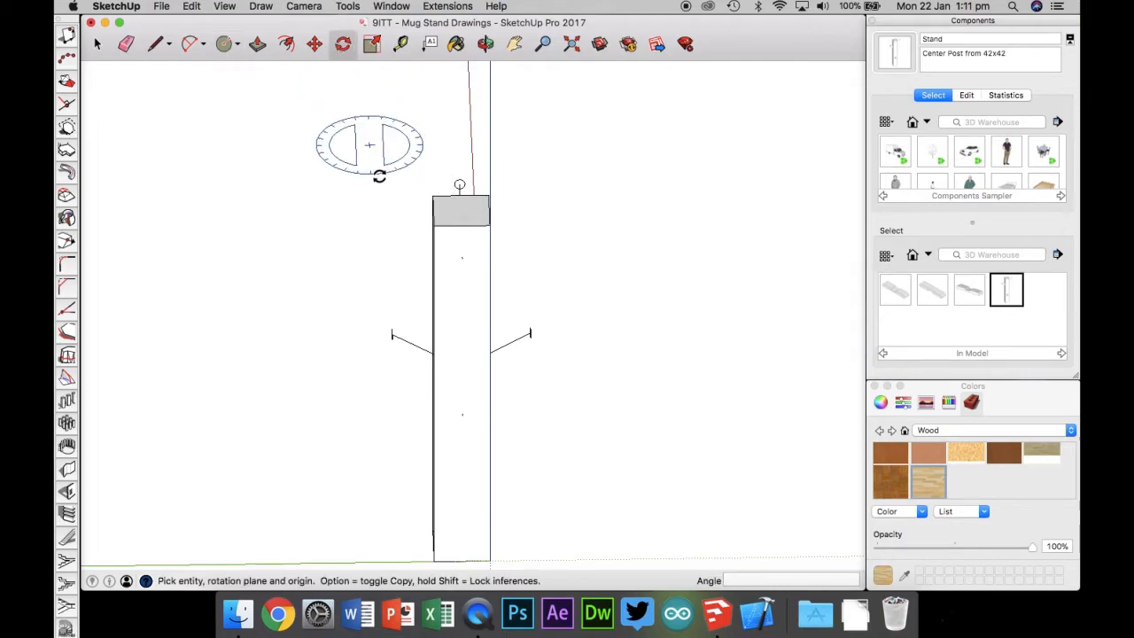
click(485, 44)
drag(347, 183, 259, 148)
click(224, 43)
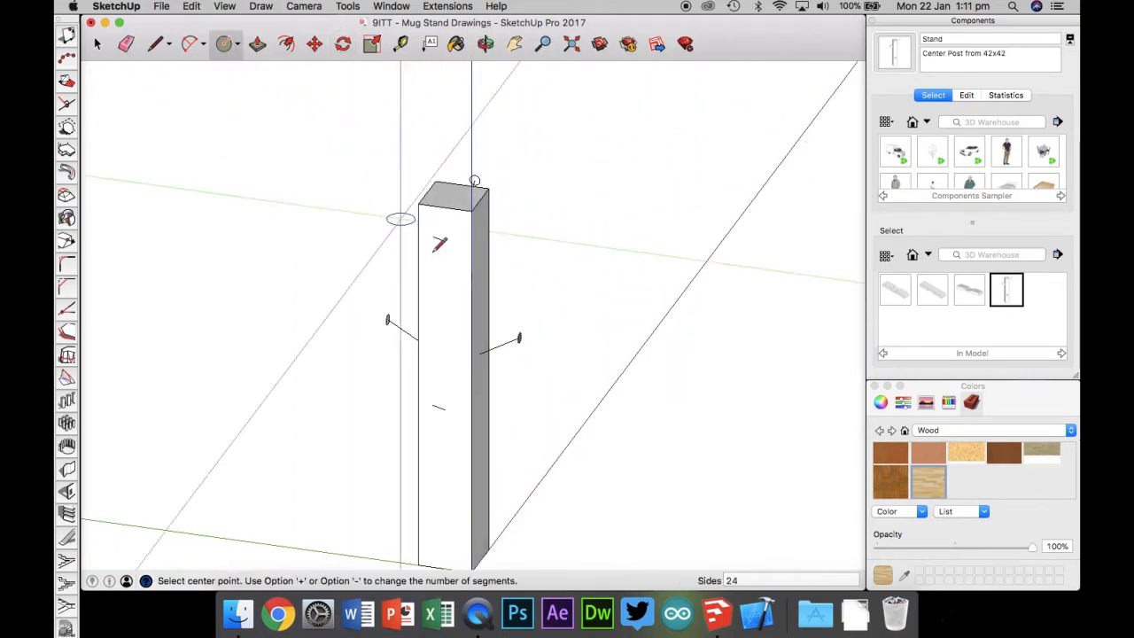
click(432, 237)
click(435, 238)
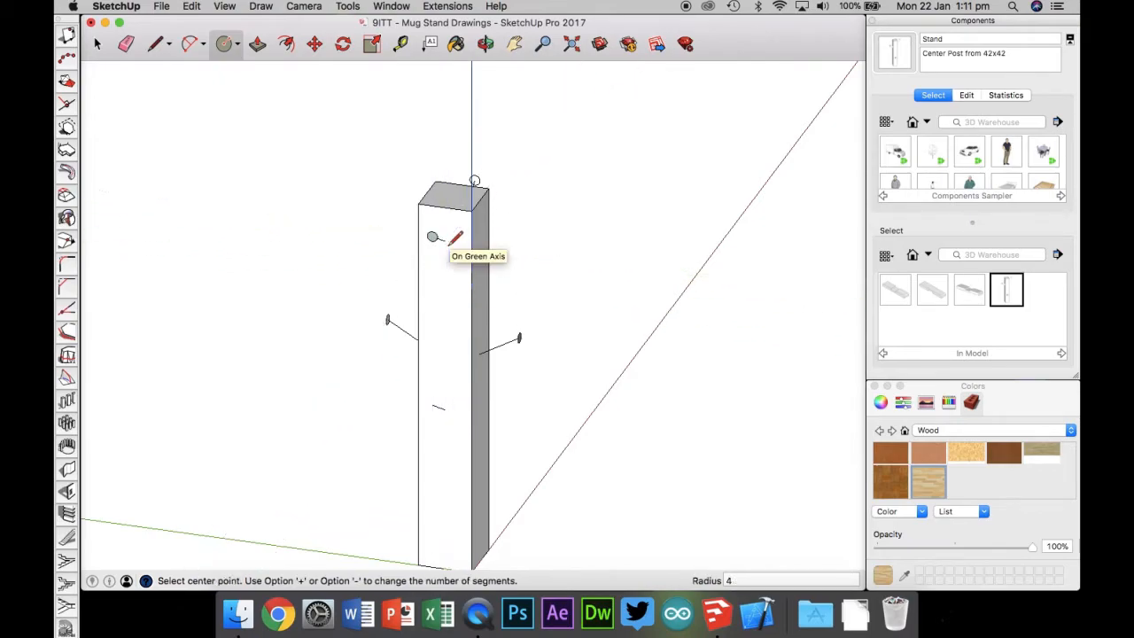
click(431, 405)
key(Return)
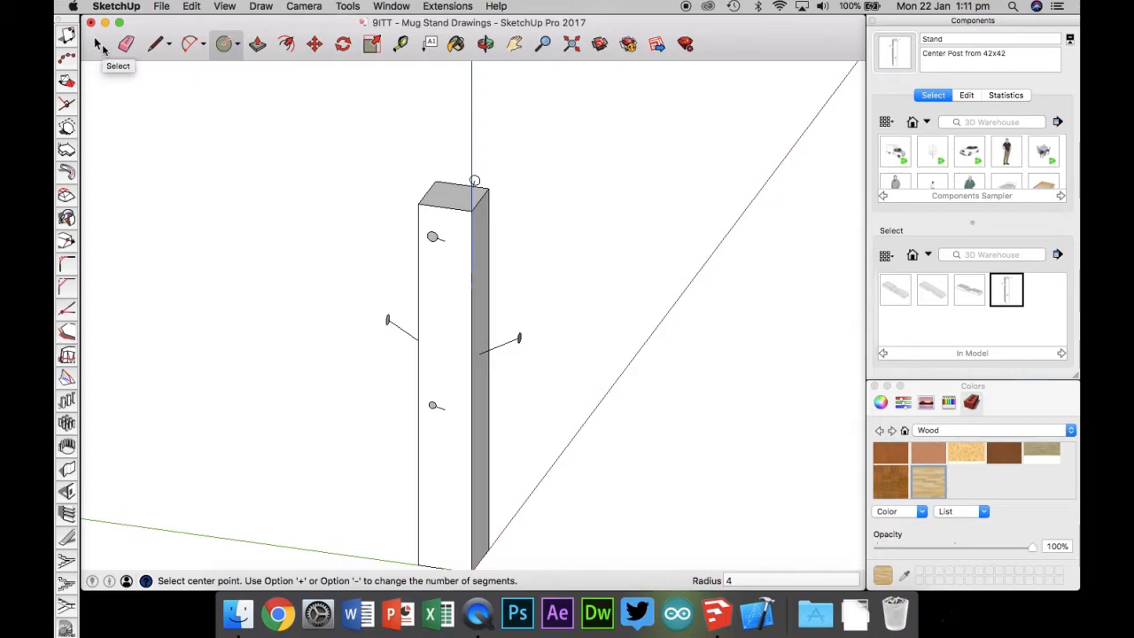
- In the front view, rotate the upper-right circle 30° about its centre, making it perpendicular to its angled line
key(super+3)
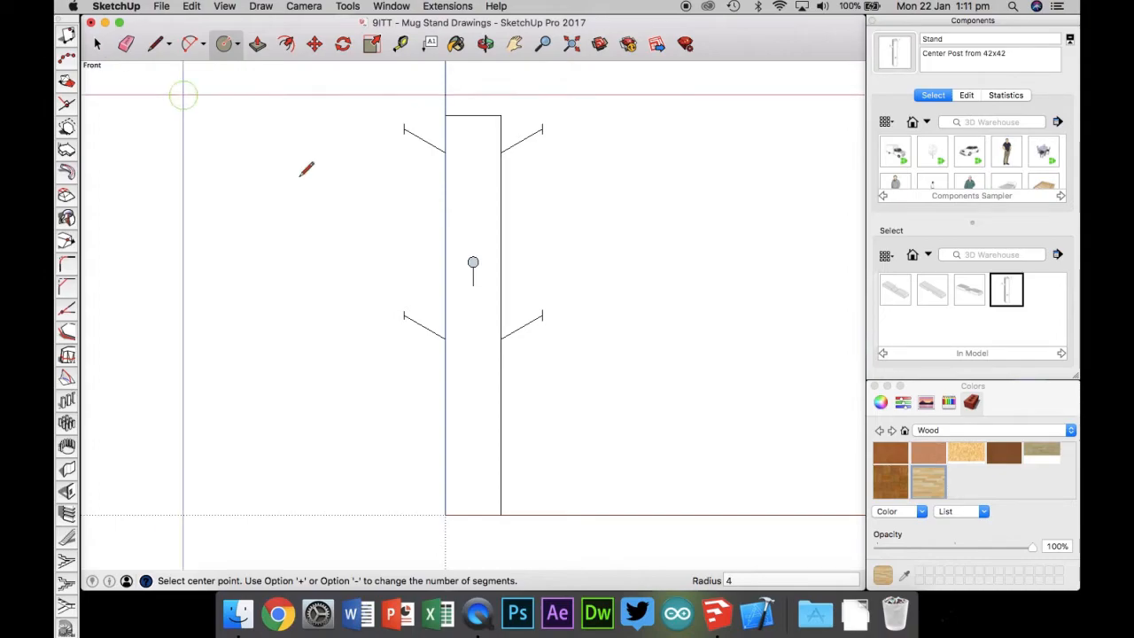
key(space)
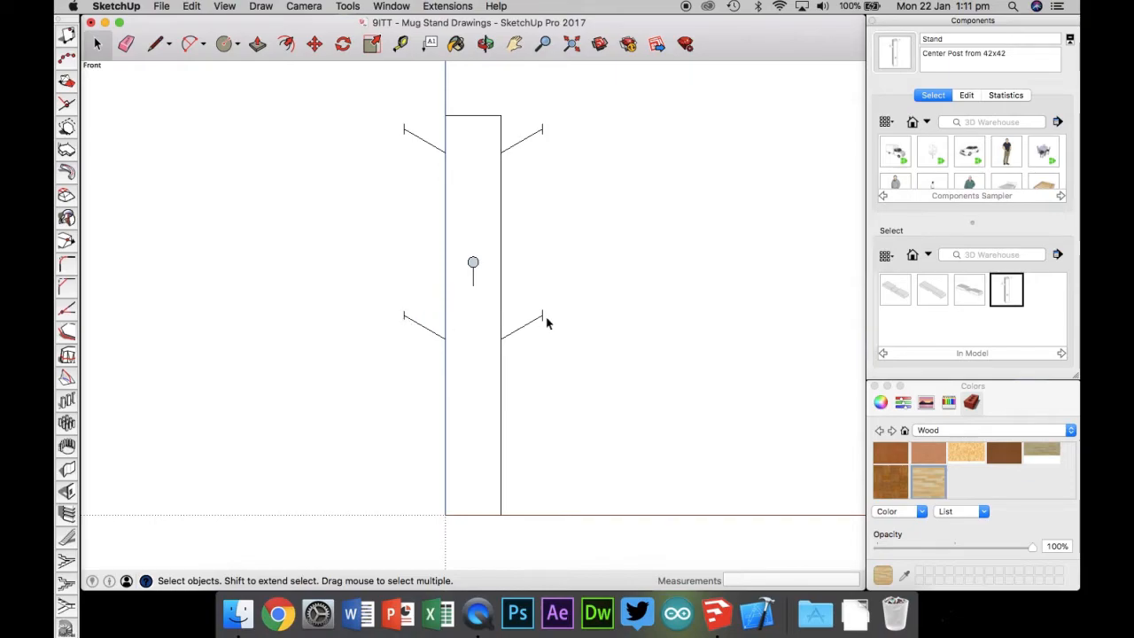
scroll(543, 132, up, 4)
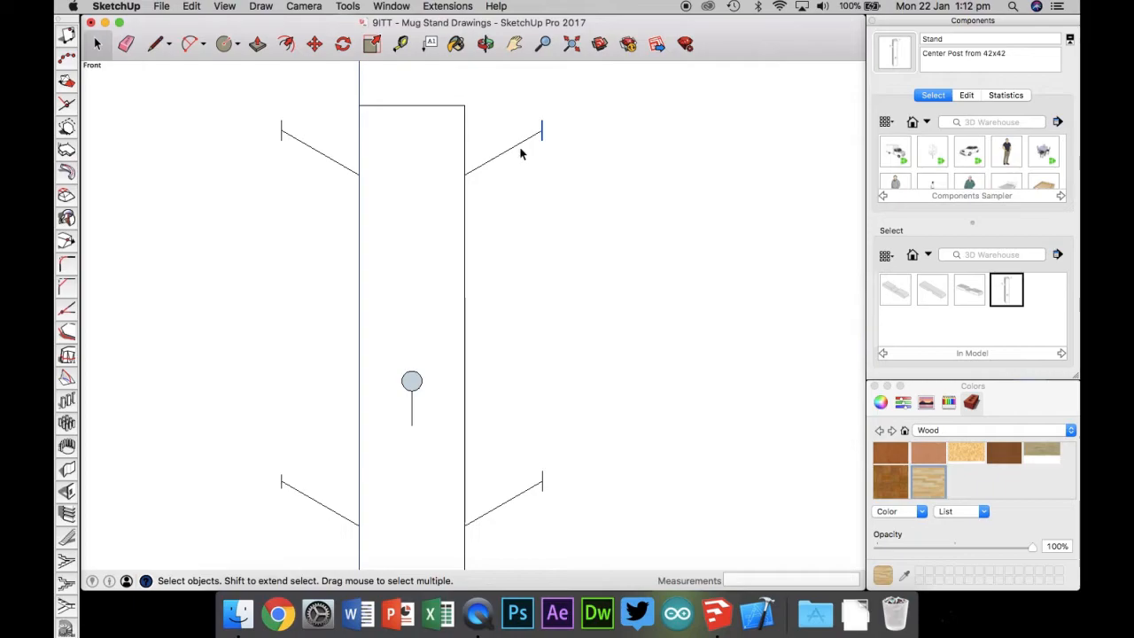
click(343, 46)
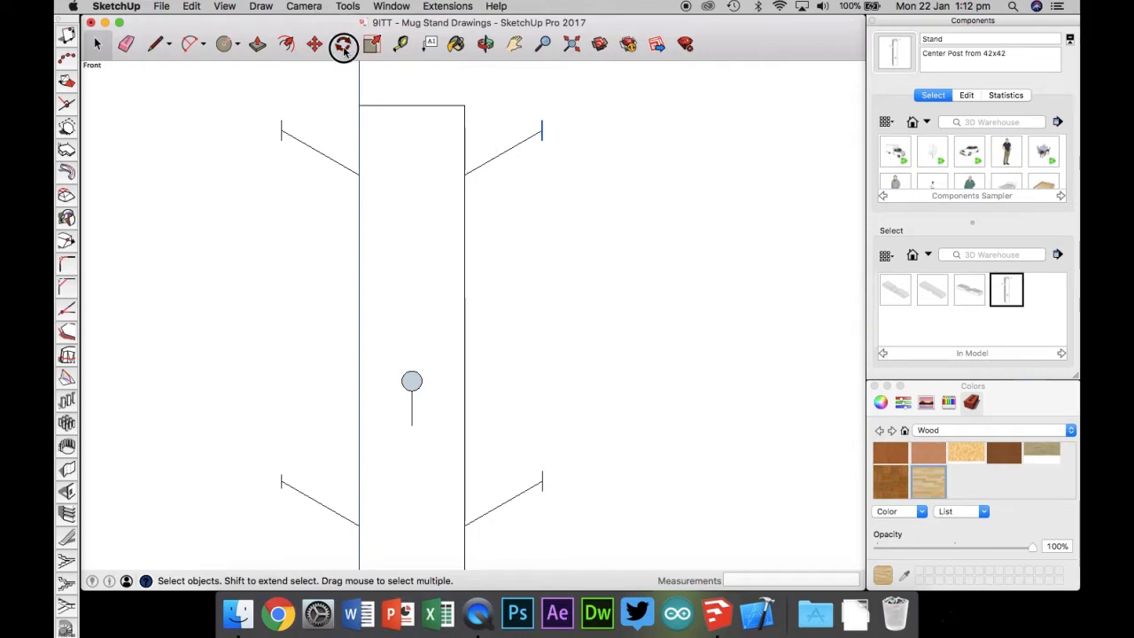
click(542, 133)
click(556, 160)
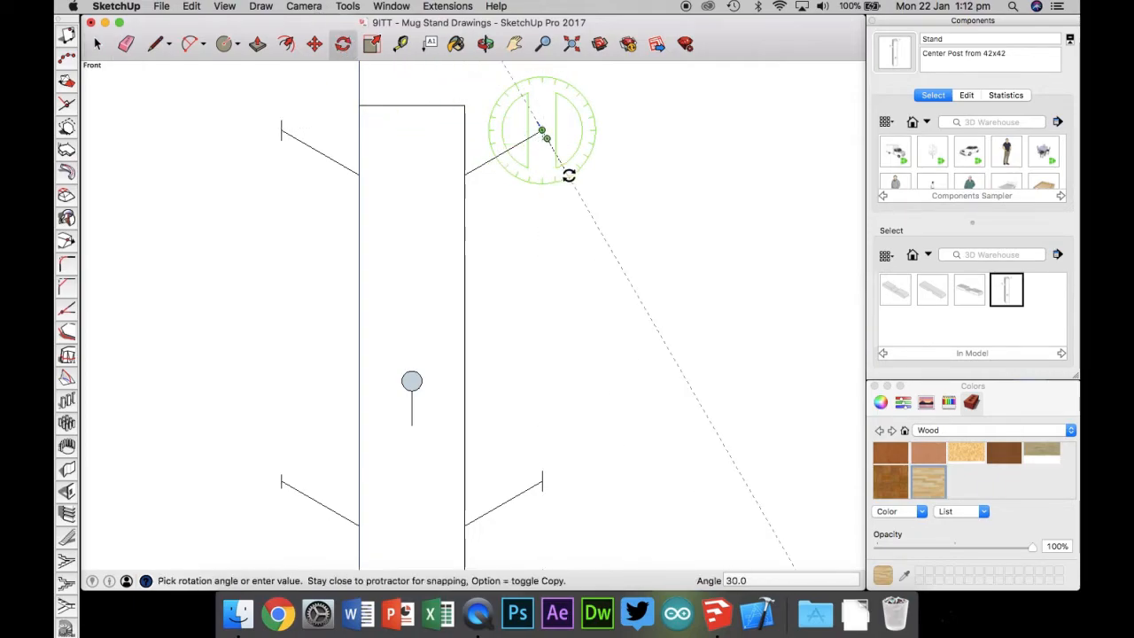
click(567, 173)
- Rotate the upper-left circle 30° about its centre, making it perpendicular to its angled line
click(97, 43)
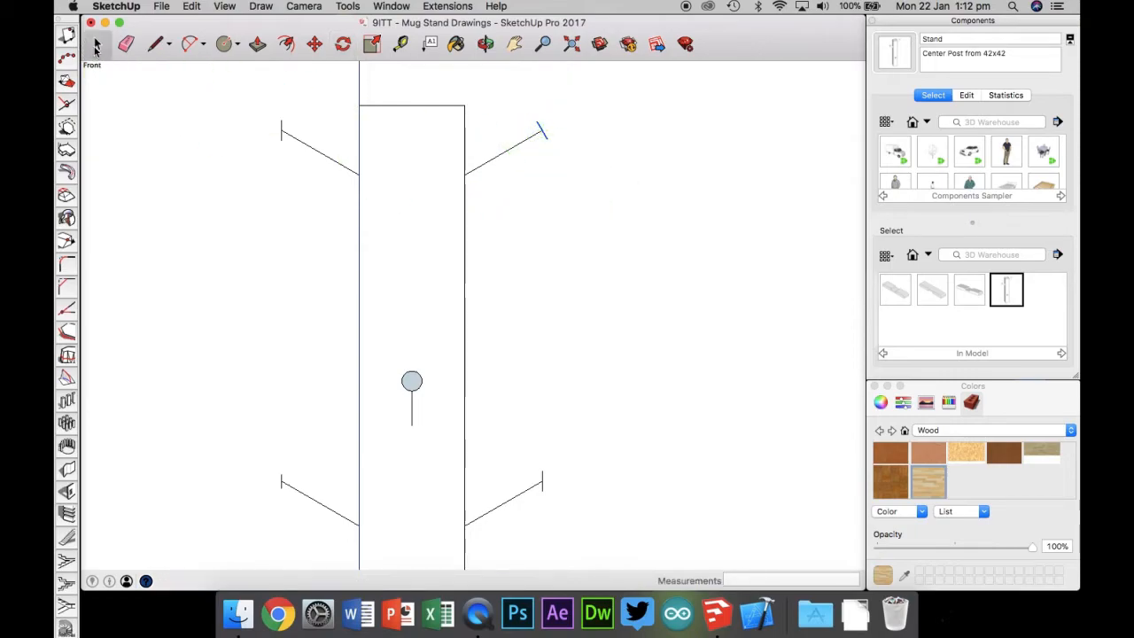
click(281, 131)
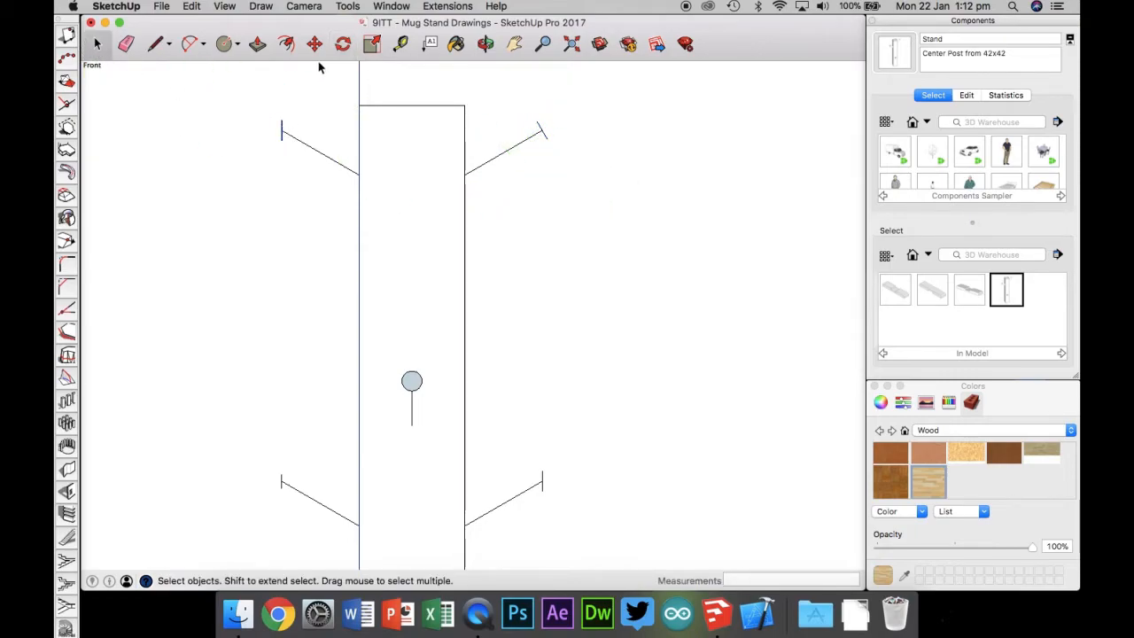
click(343, 43)
drag(280, 130, 281, 152)
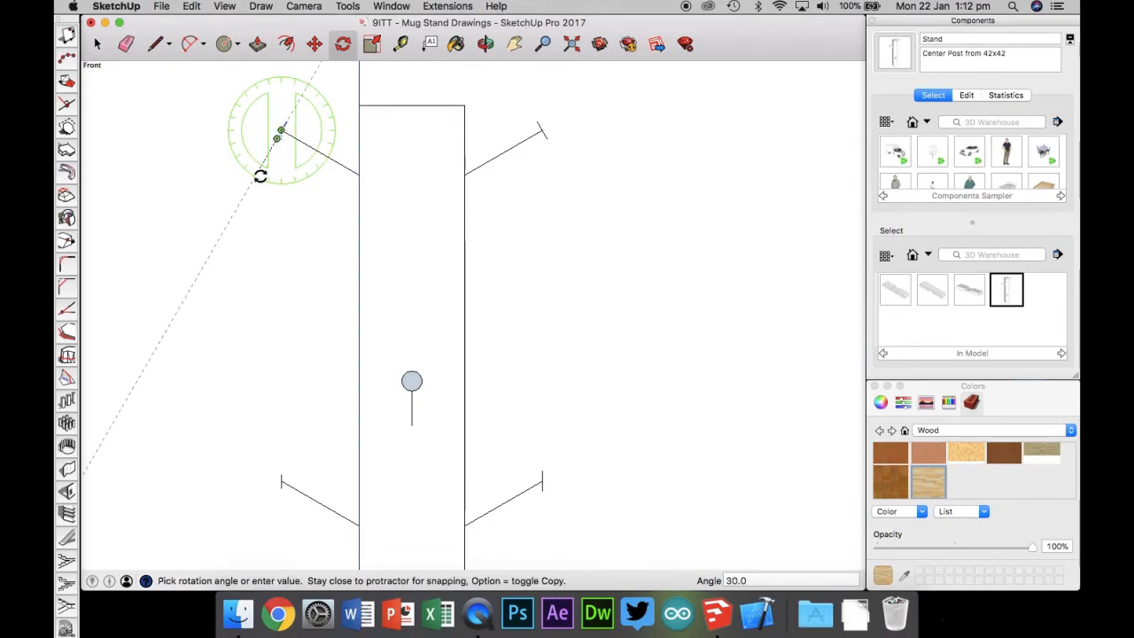
click(260, 175)
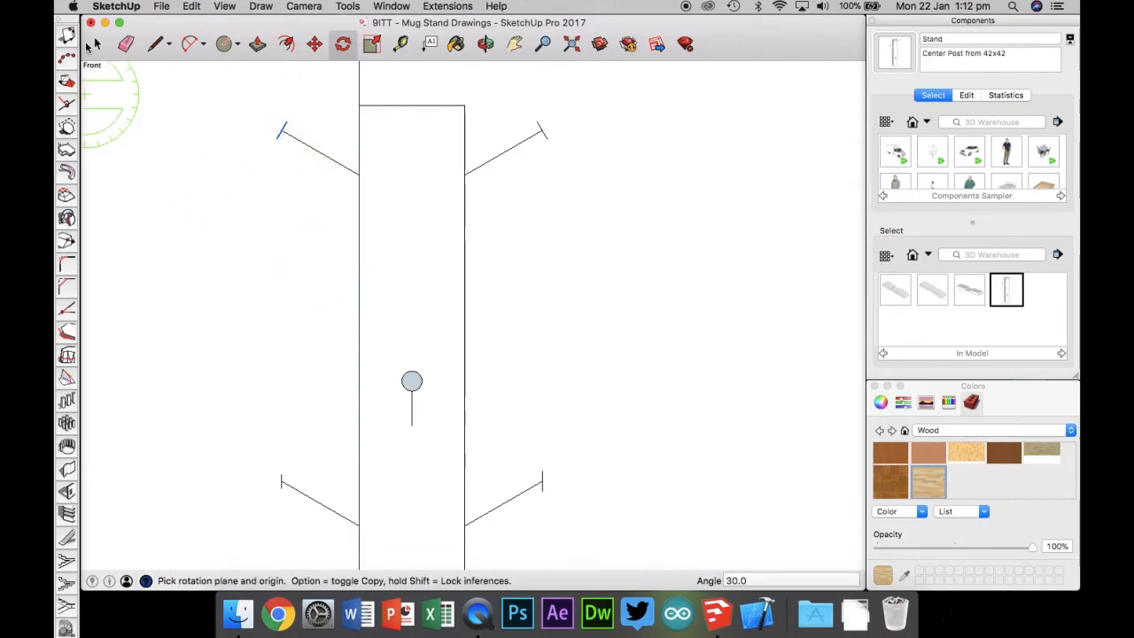
- Rotate the lower-left circle about its centre until it is perpendicular to its angled line
click(98, 43)
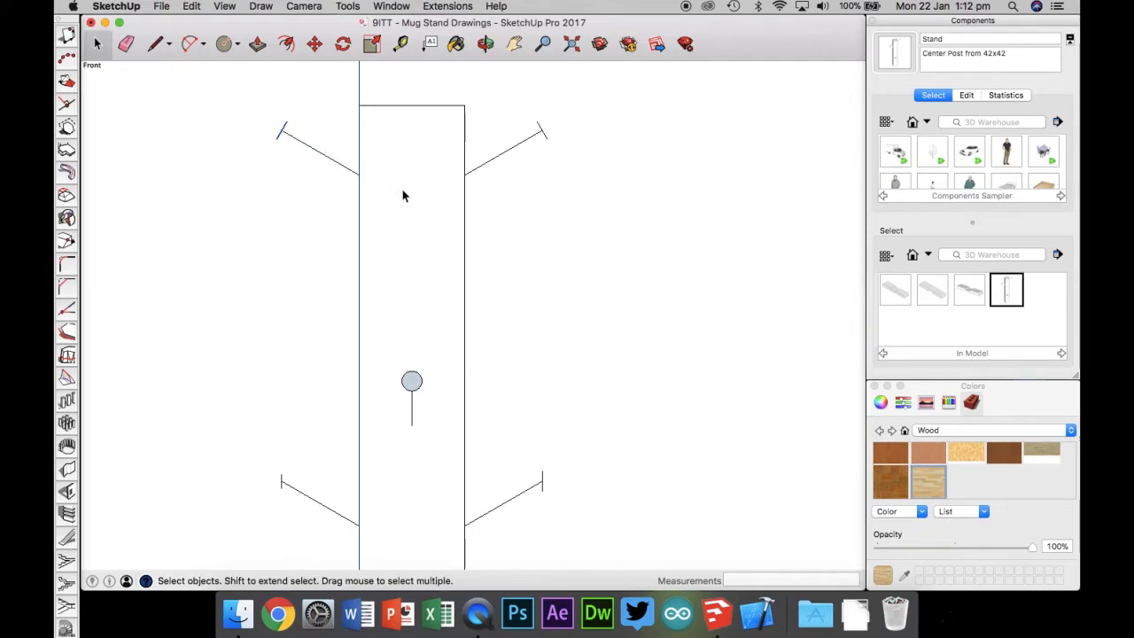
click(282, 483)
click(342, 44)
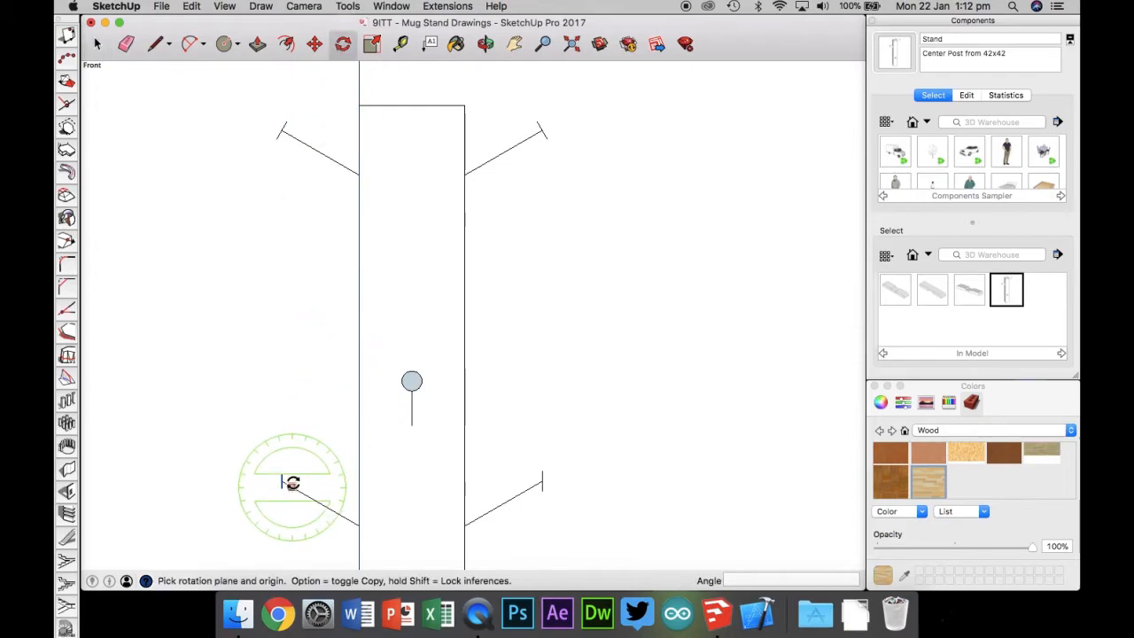
click(282, 484)
click(282, 481)
click(261, 512)
- Rotate the lower-right circle 30° about its centre, making it perpendicular to its angled line
click(93, 44)
click(542, 478)
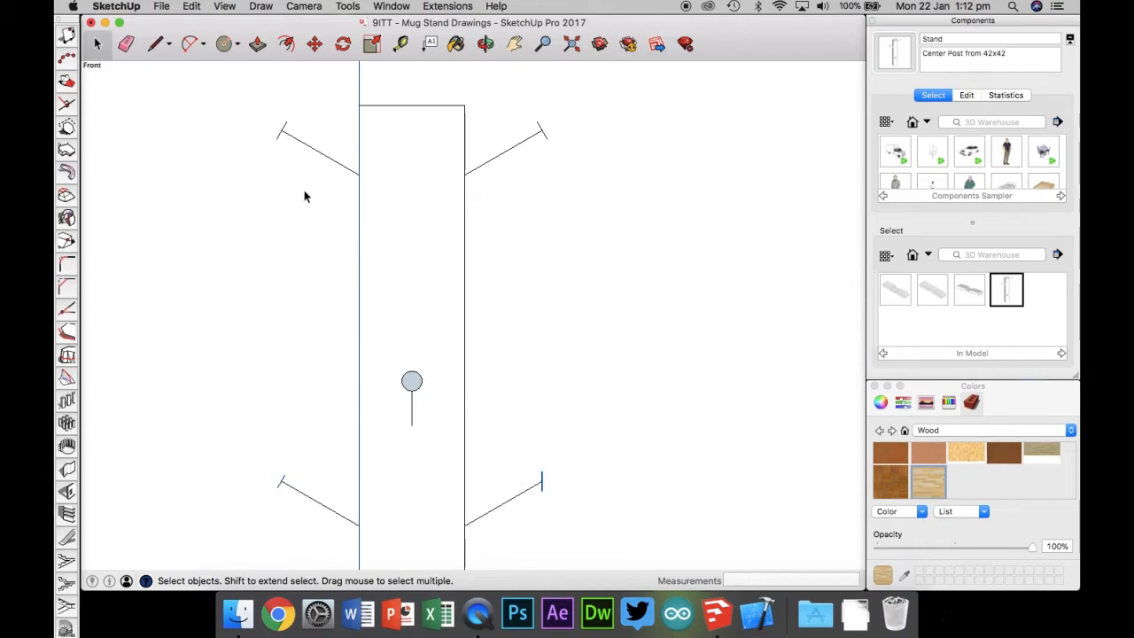
click(343, 44)
click(542, 479)
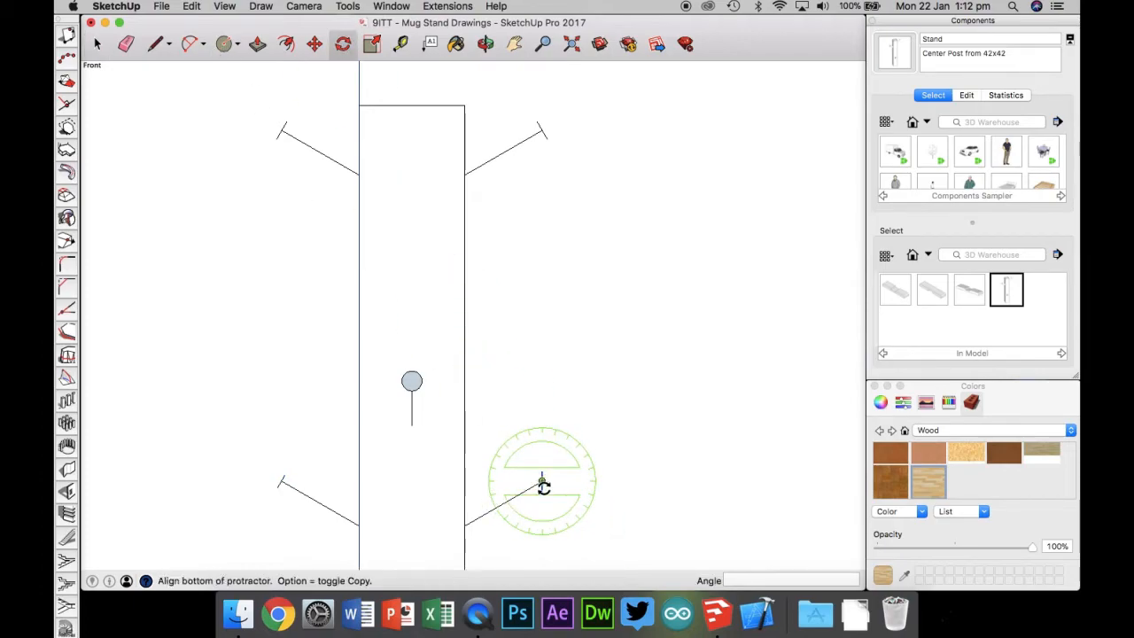
click(547, 489)
click(565, 527)
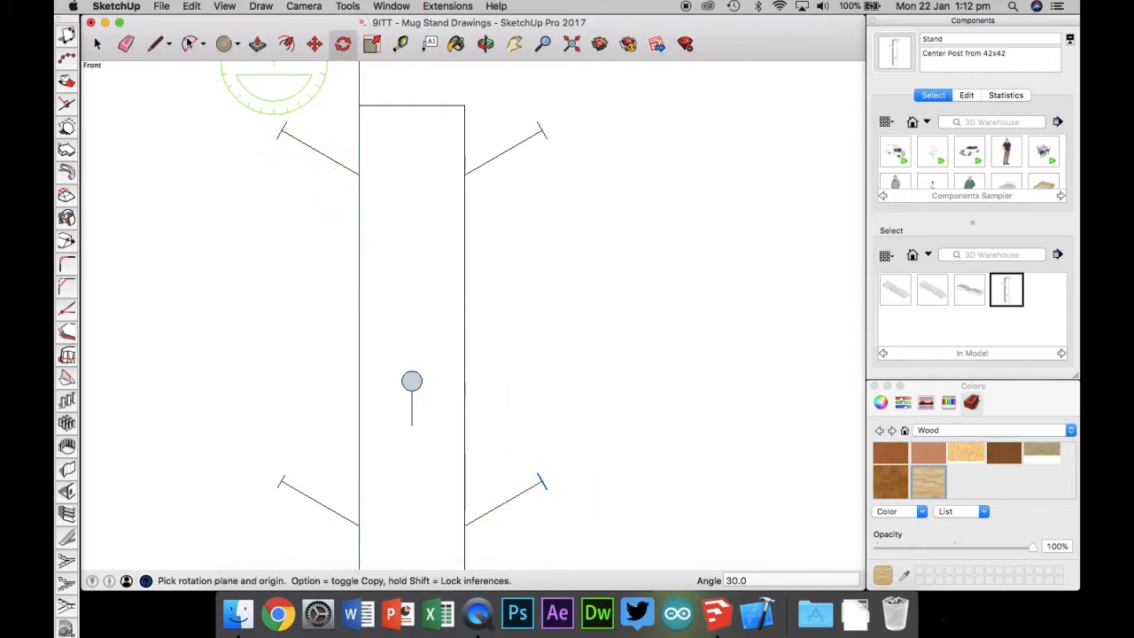
- In the left view, rotate the circle on the left middle line 30° about its centre, perpendicular to that line
click(98, 43)
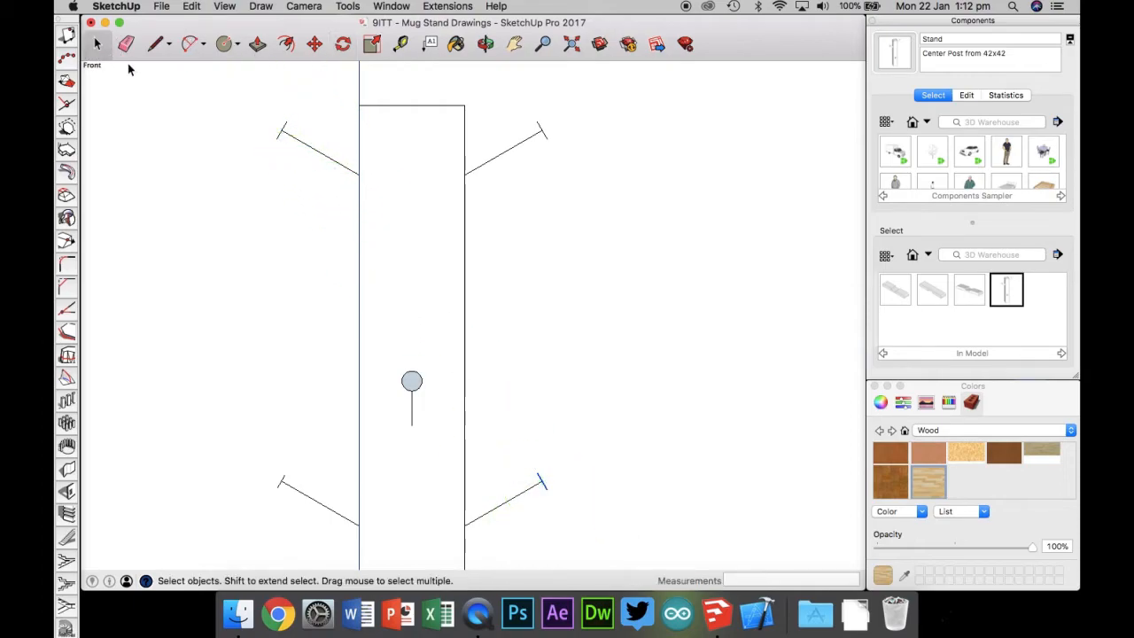
key(super+6)
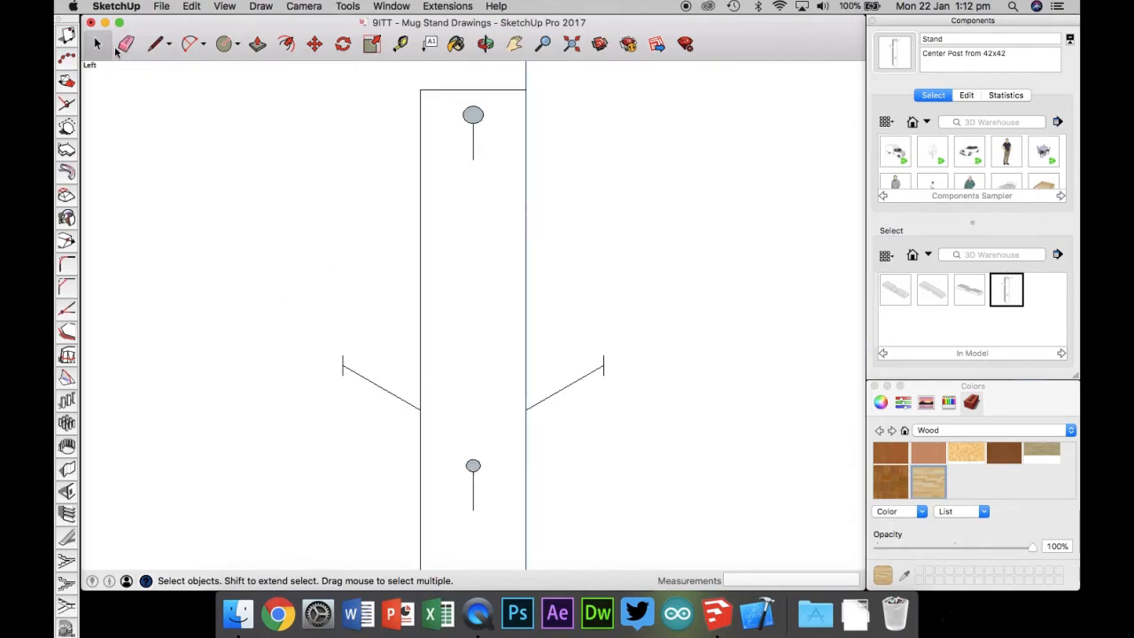
click(344, 357)
click(343, 43)
click(343, 365)
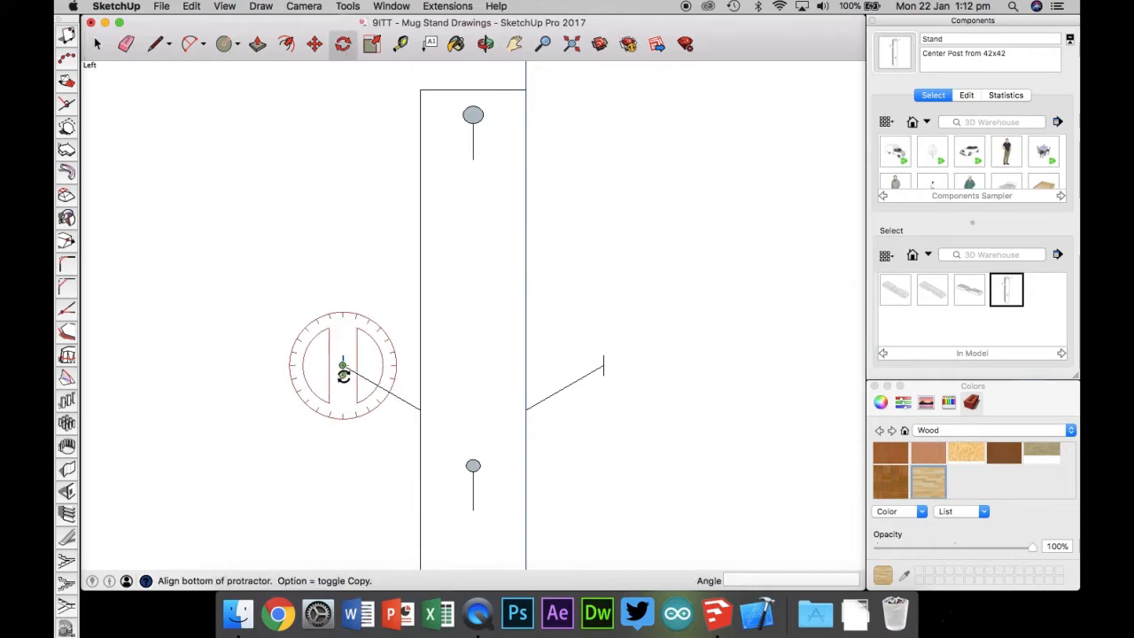
click(343, 375)
click(311, 412)
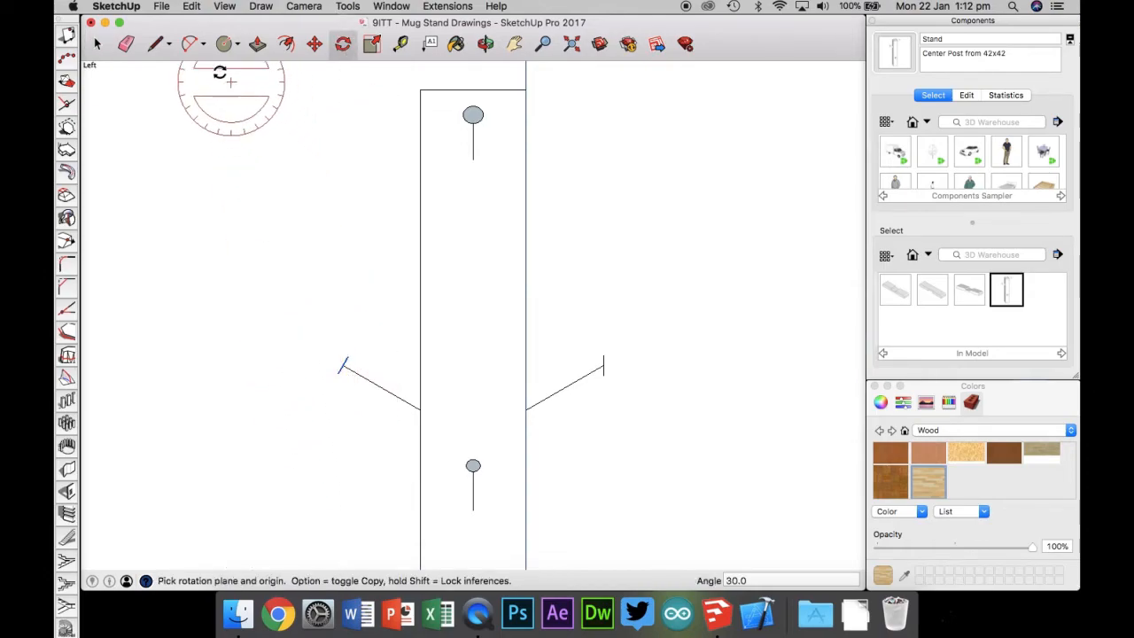
- Rotate the circle on the right middle line 30° about its centre, making it perpendicular to its angled line
click(98, 45)
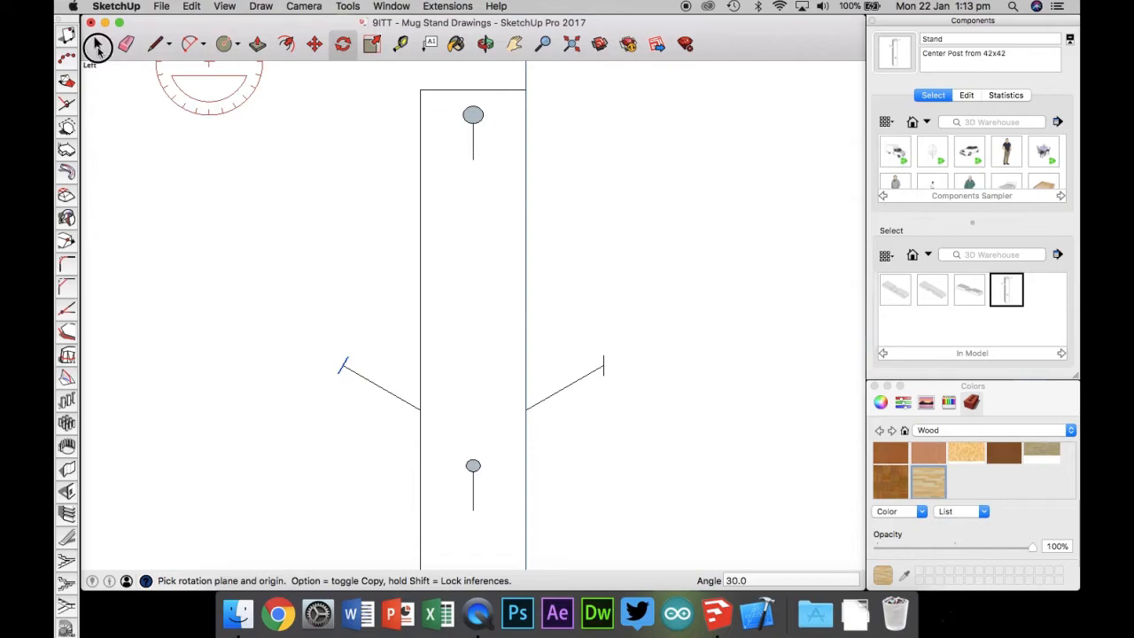
click(603, 363)
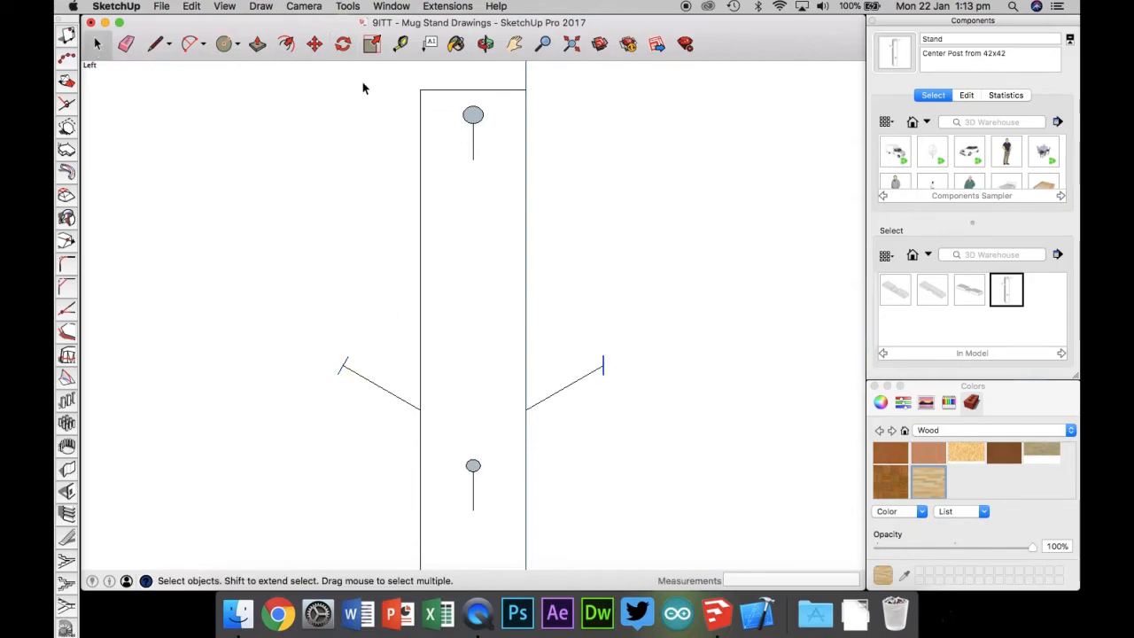
click(343, 43)
drag(603, 365, 603, 381)
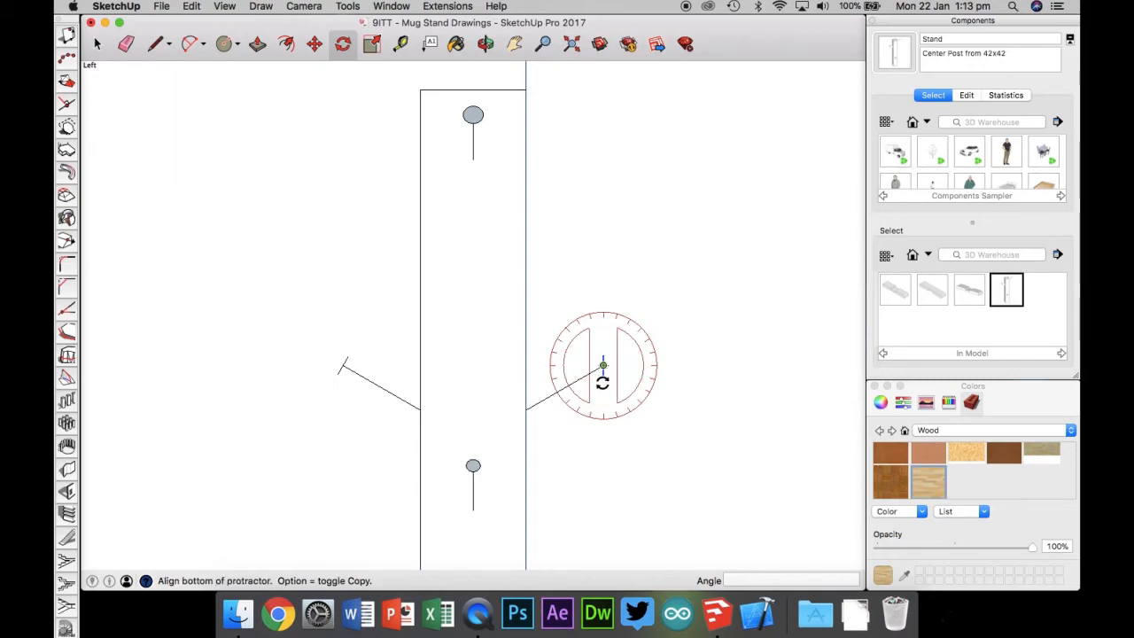
click(602, 376)
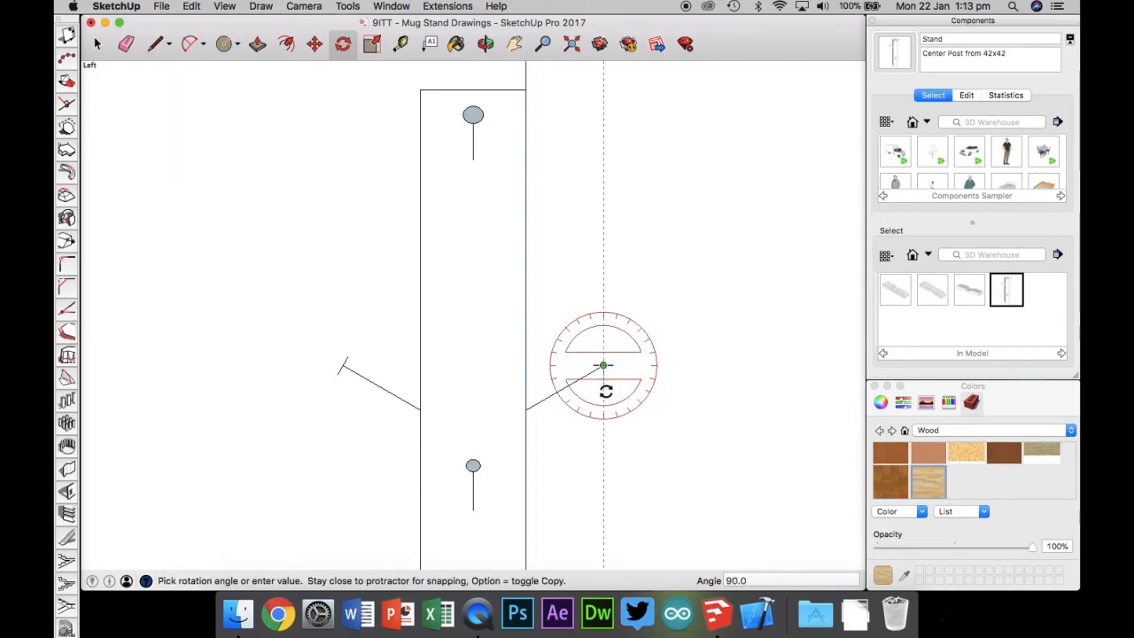
click(560, 385)
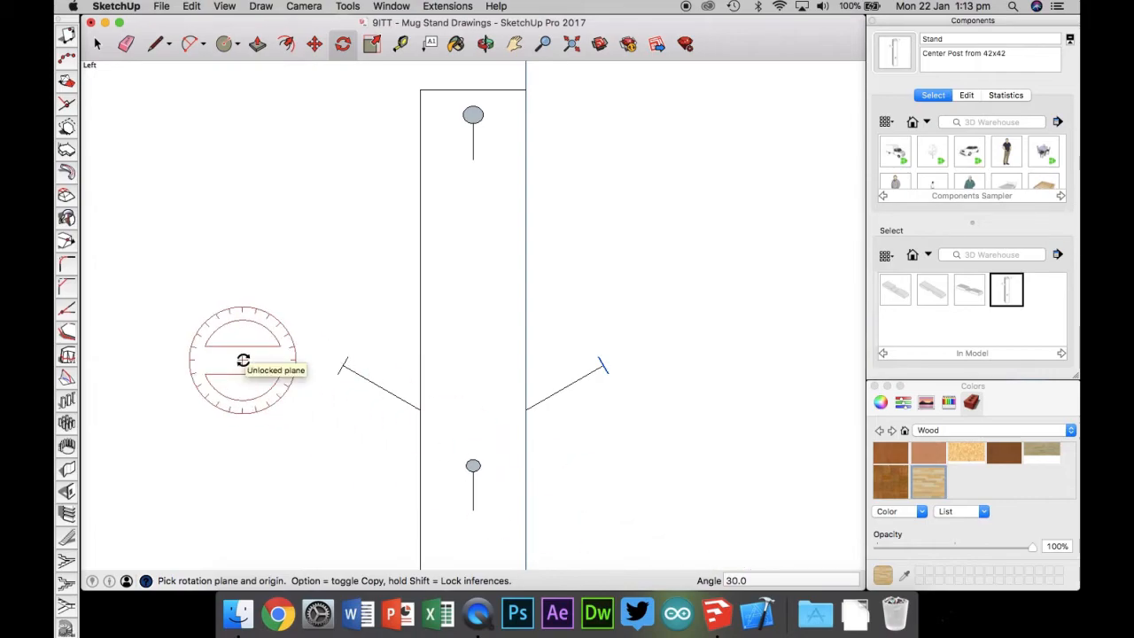
- Delete the angled guide lines of the upper and lower circles and of the middle circle on the near side
key(super+7)
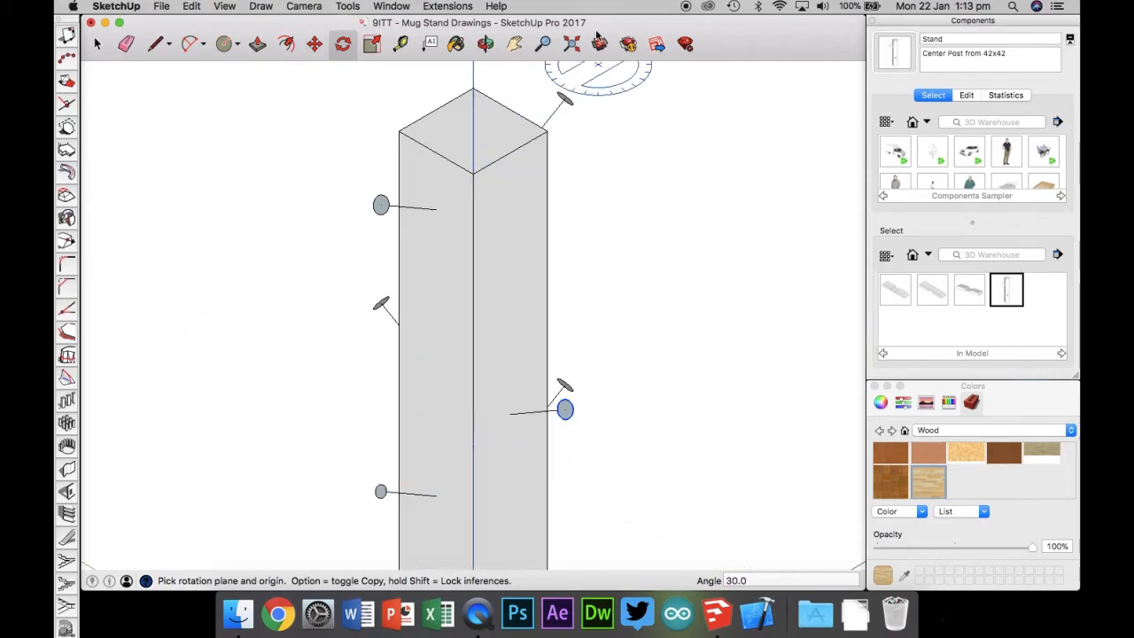
click(575, 42)
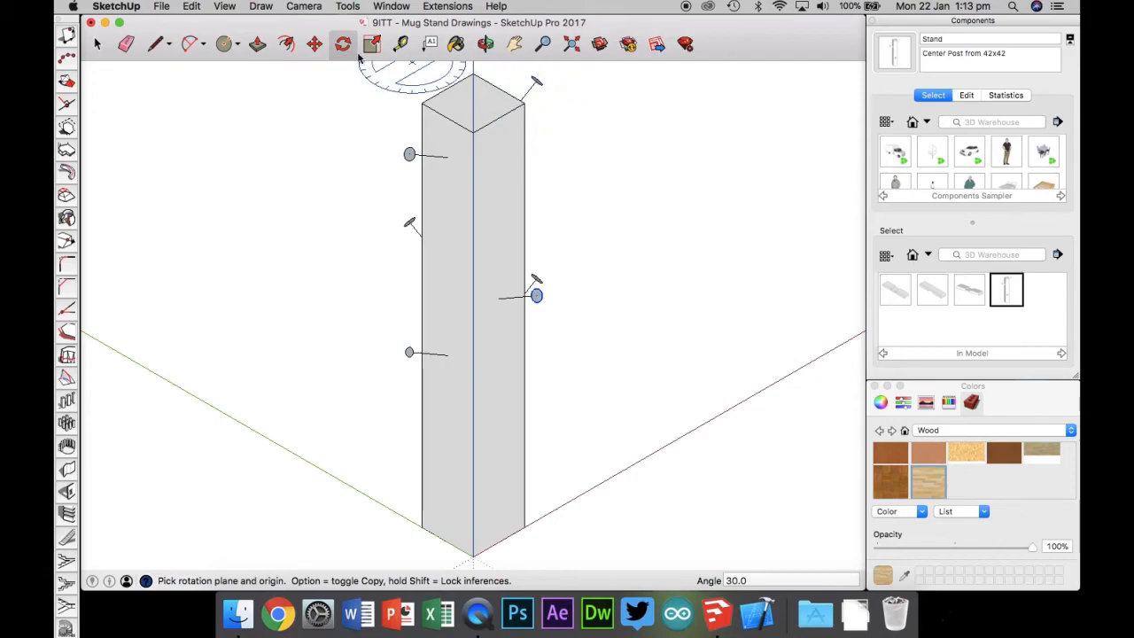
click(485, 44)
drag(321, 222, 699, 222)
drag(215, 256, 757, 203)
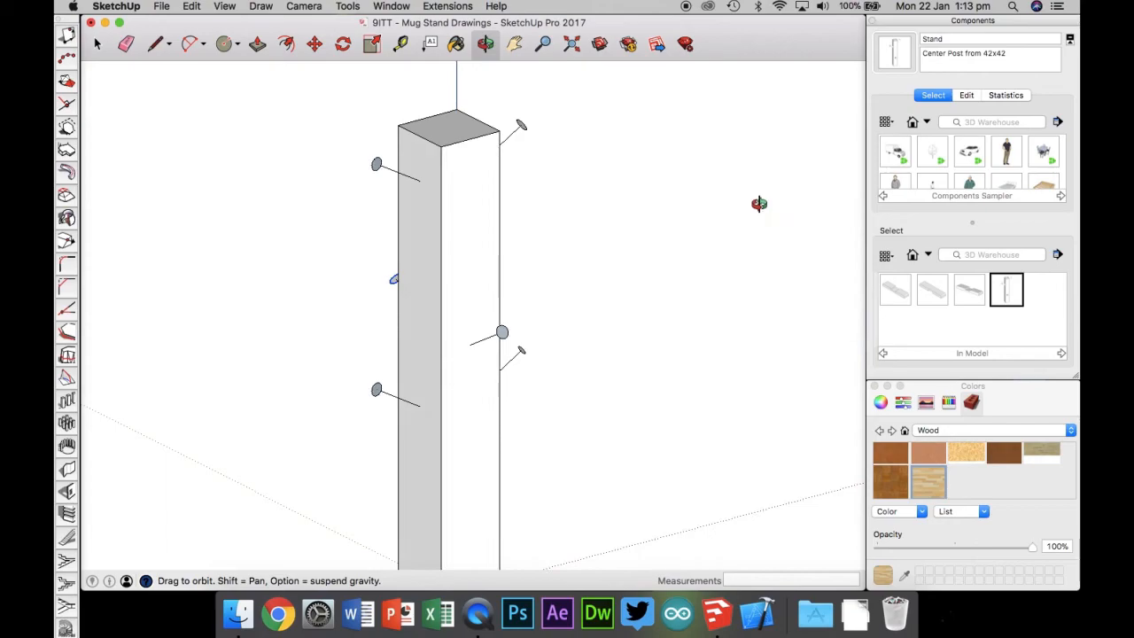
click(97, 44)
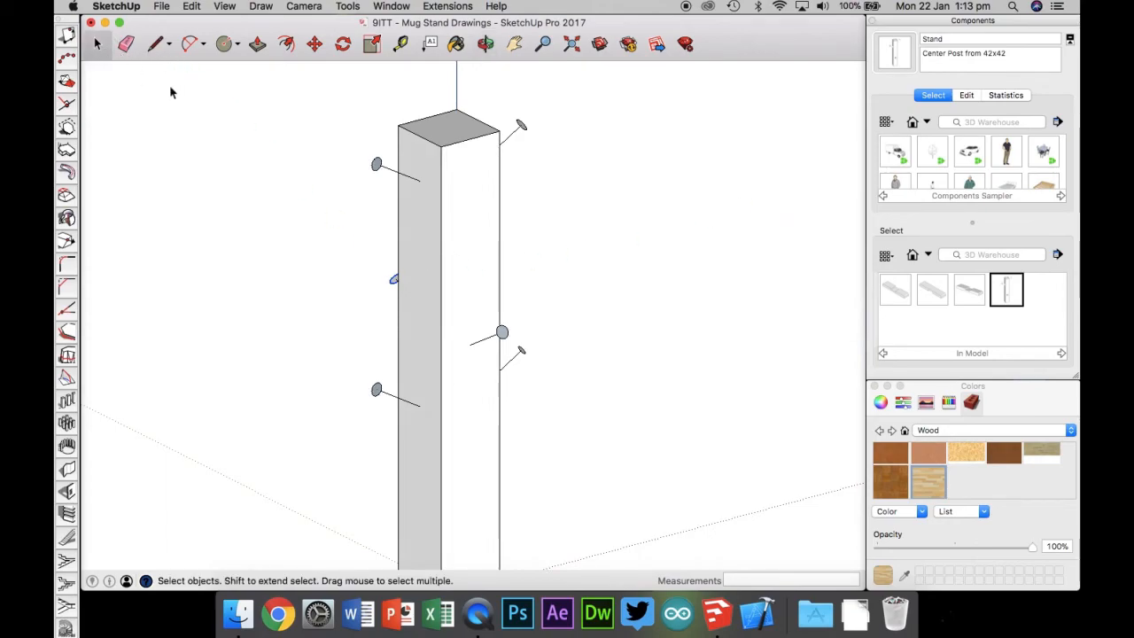
click(386, 175)
key(Delete)
key(Delete)
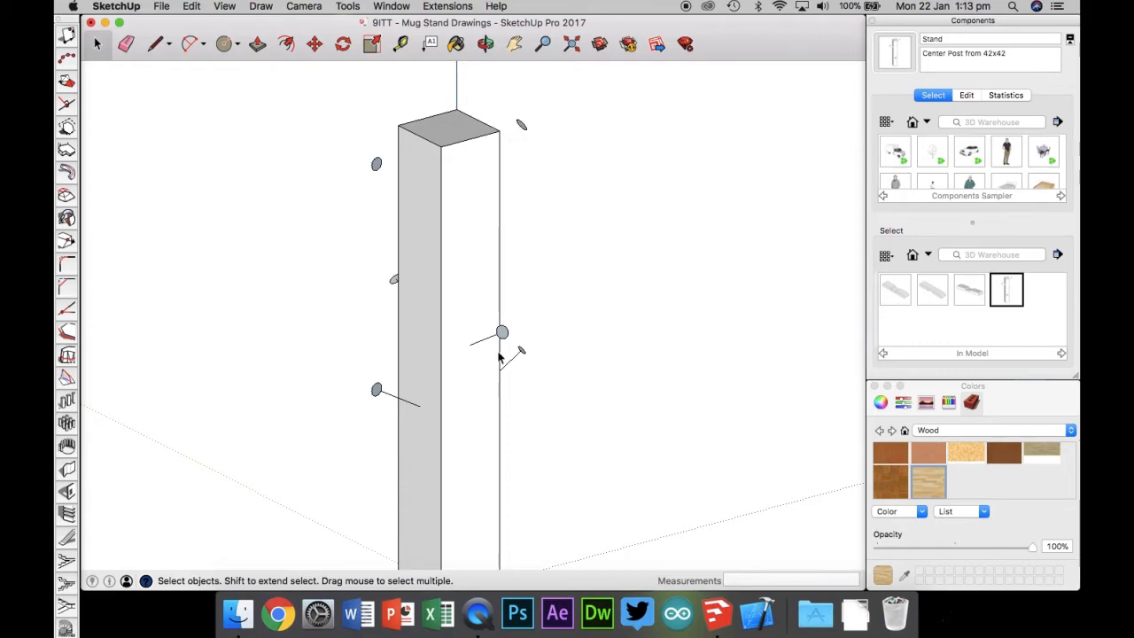
click(483, 341)
key(Delete)
click(510, 361)
key(Delete)
- Delete the remaining angled guide line between the opposite middle circle and the post
key(o)
drag(316, 169, 520, 170)
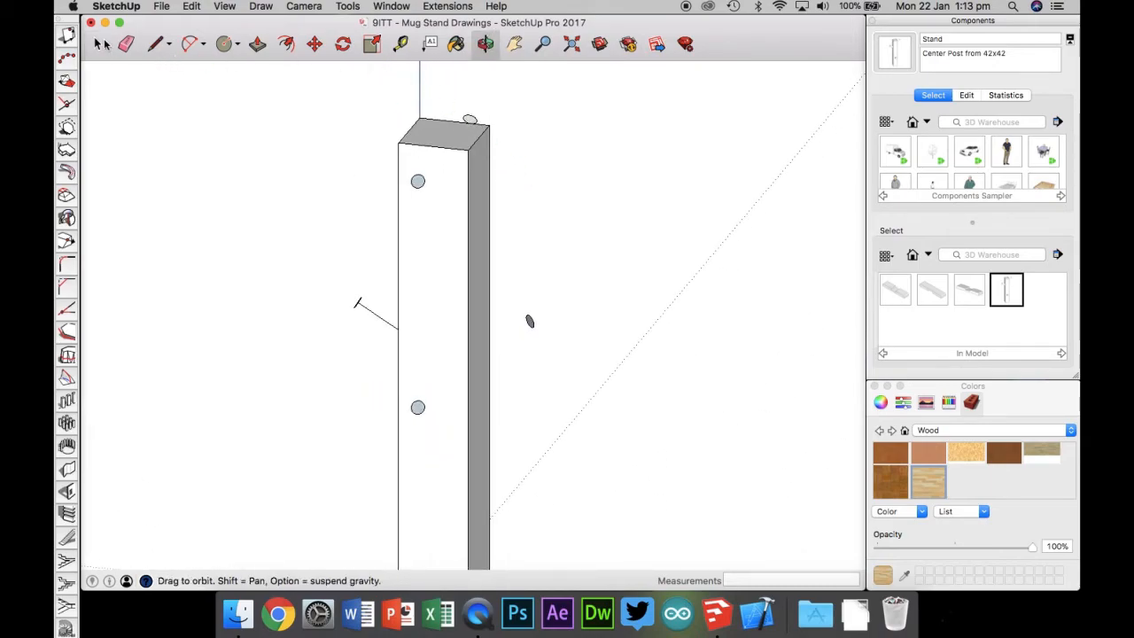
click(99, 46)
click(386, 322)
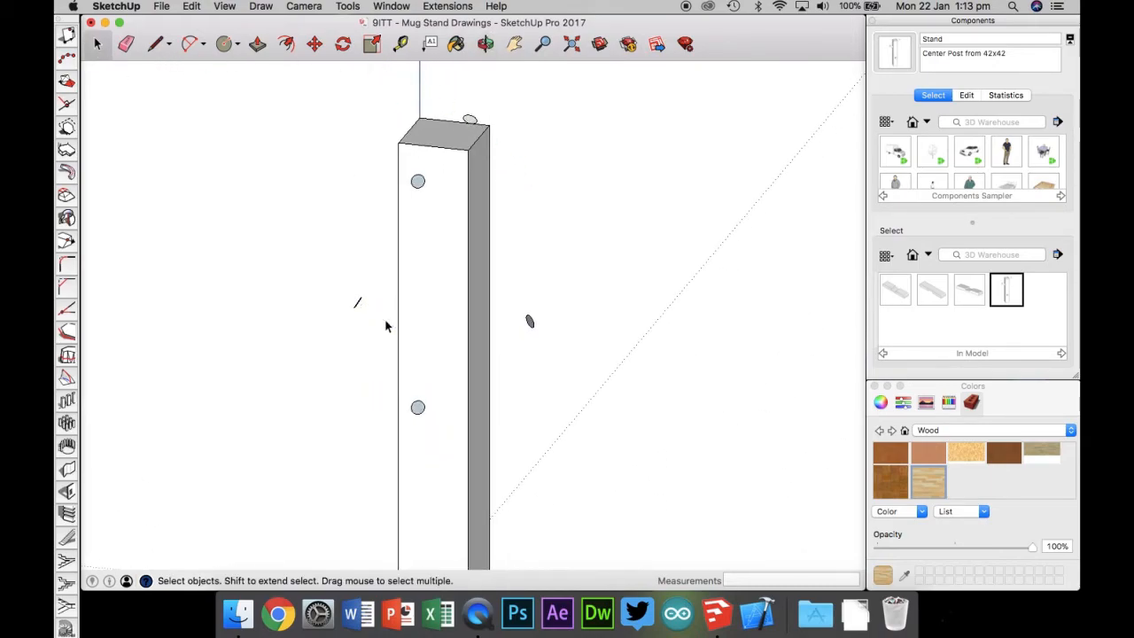
- Push/Pull one face's upper and lower circles about 66 and 53 mm into the post, and both middle circles, one of them about 51 mm
click(486, 44)
drag(620, 195, 512, 184)
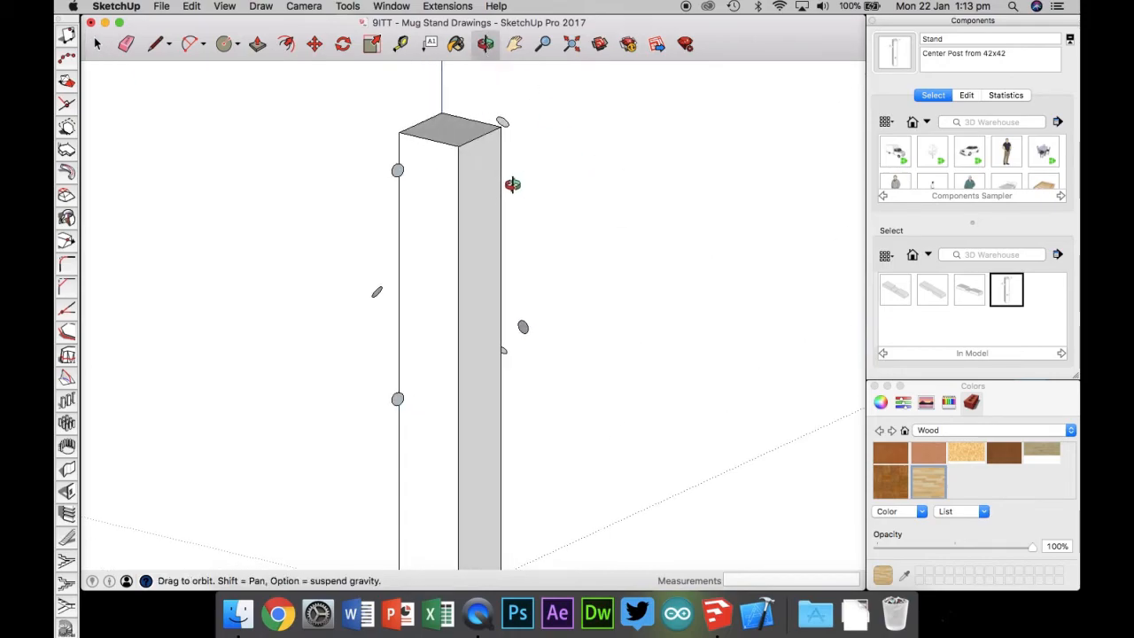
click(257, 43)
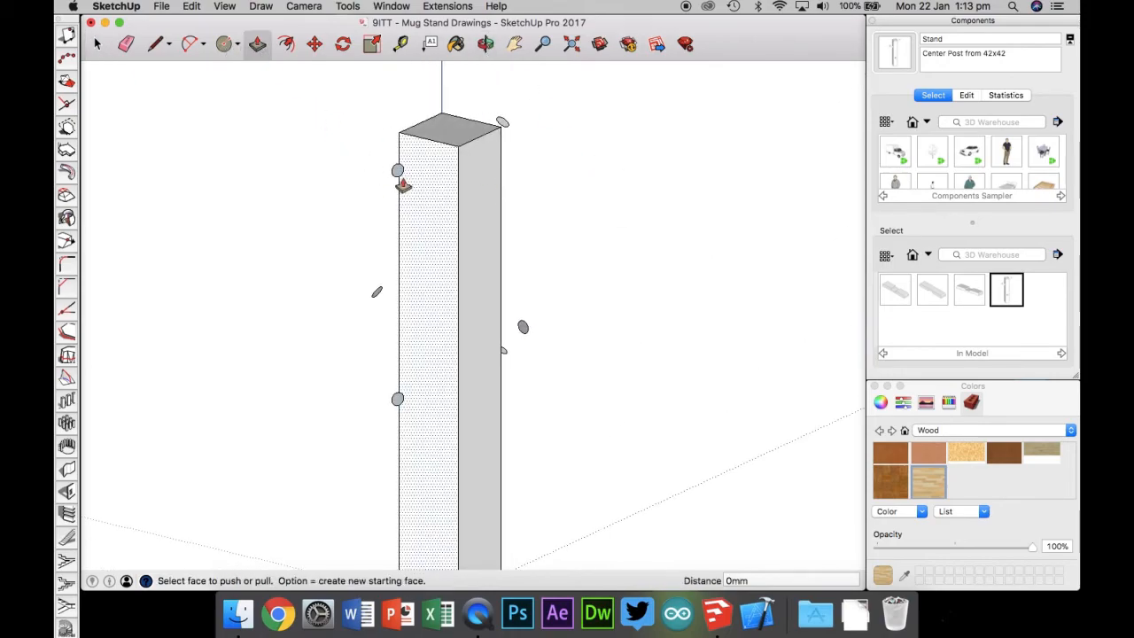
drag(398, 172, 451, 217)
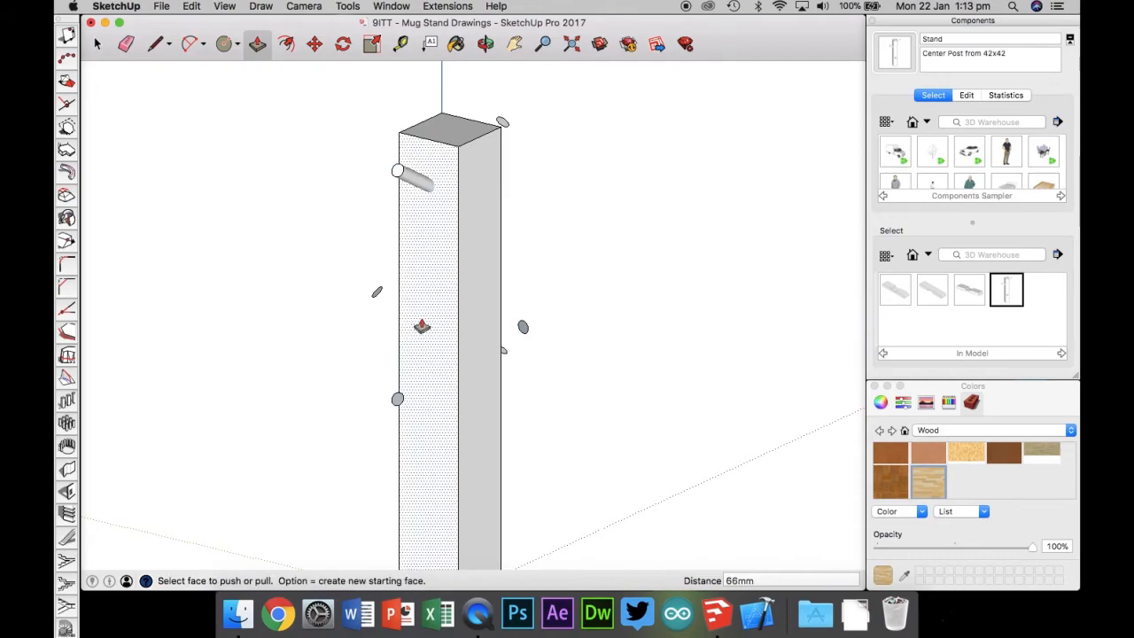
drag(398, 399, 437, 439)
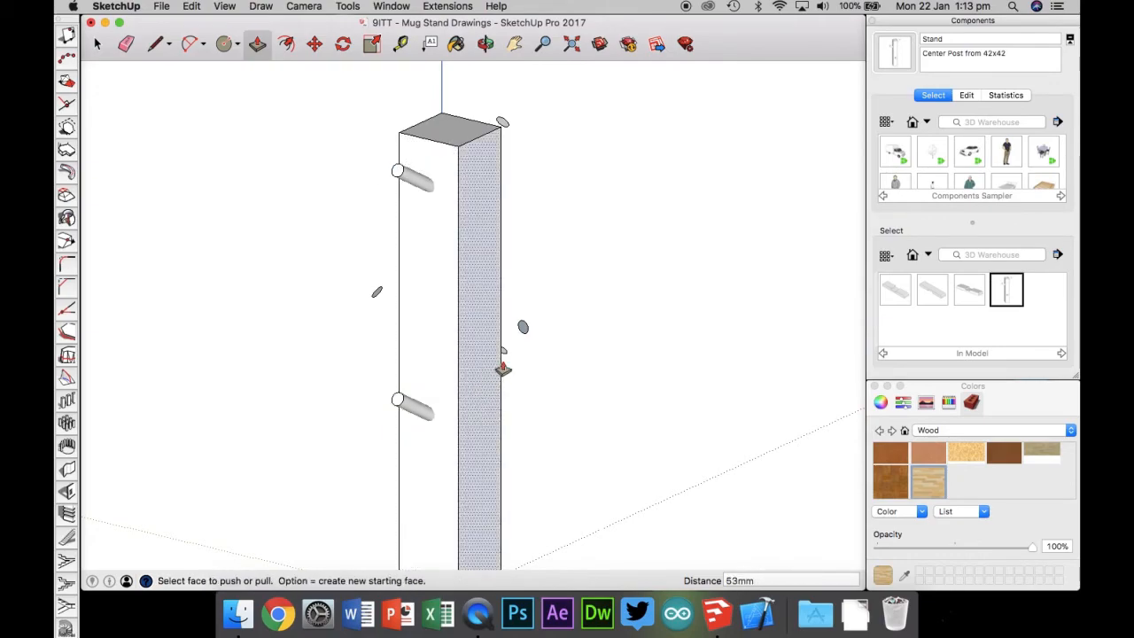
drag(521, 327, 468, 381)
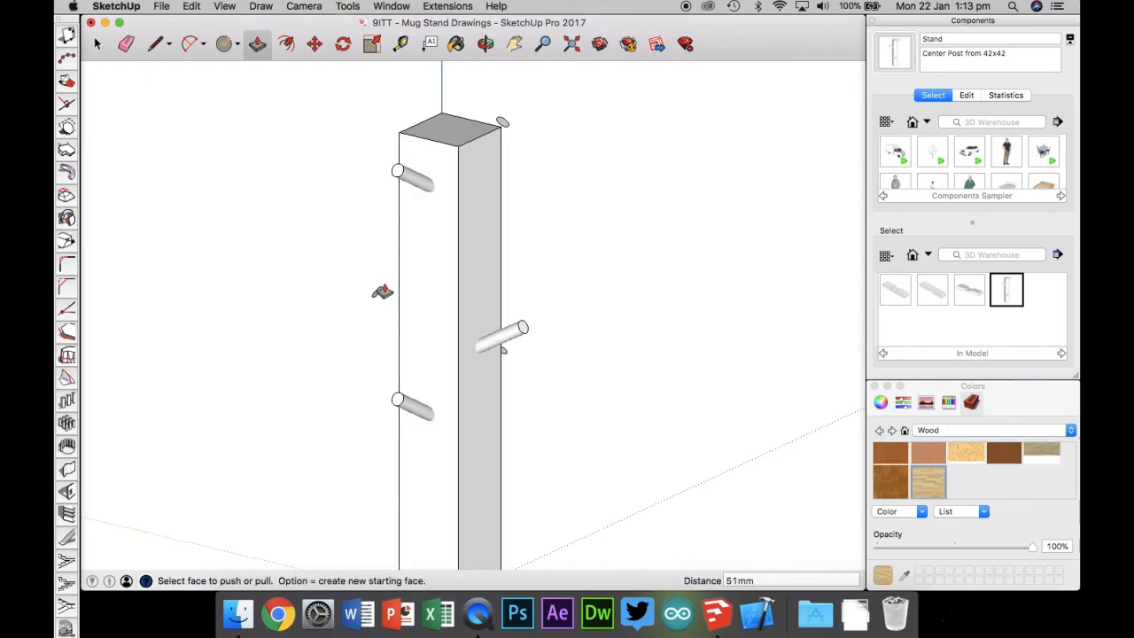
drag(375, 293, 440, 349)
- Push/Pull the upper and lower circles on the opposite face about 51 mm each into the post
click(485, 44)
drag(300, 257, 652, 287)
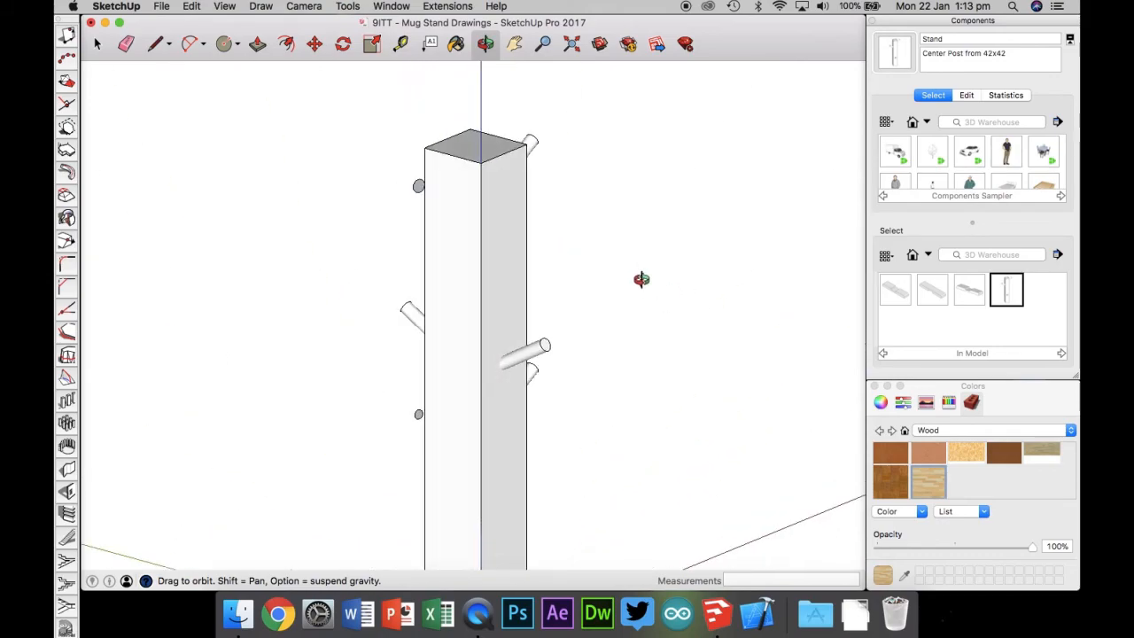
click(257, 43)
click(417, 184)
click(458, 208)
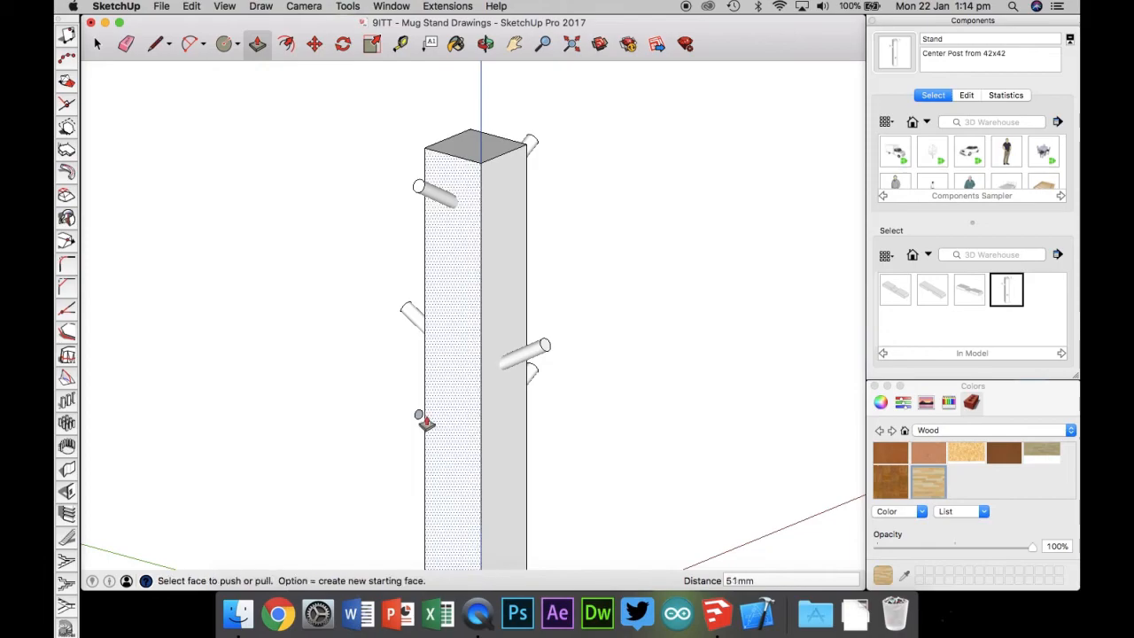
click(420, 418)
click(465, 445)
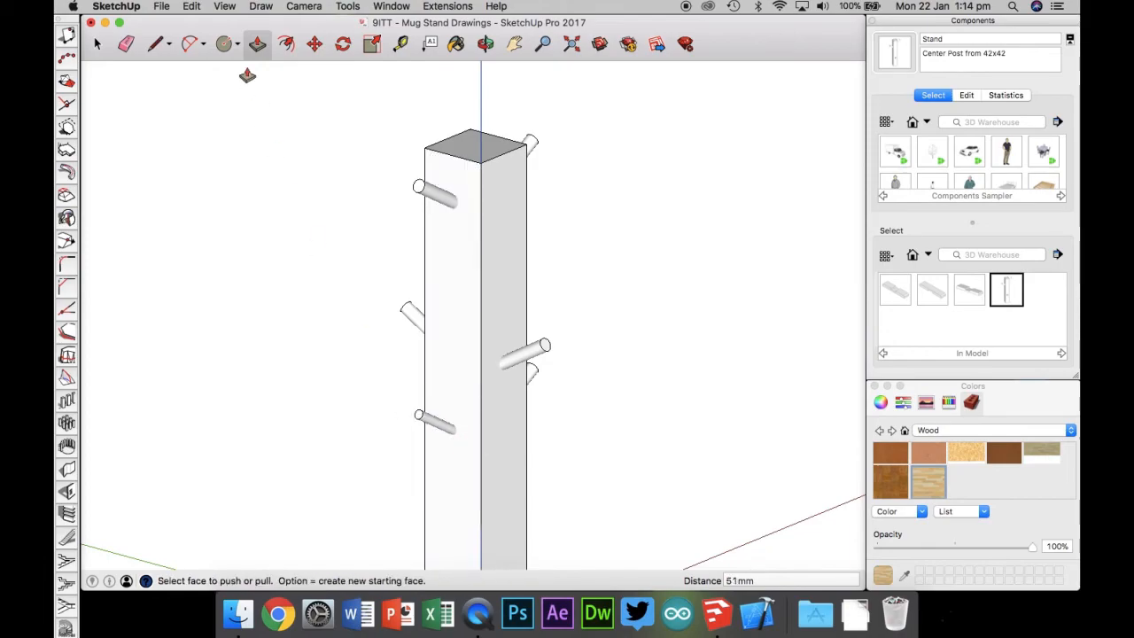
- Examine the pegs around the post from several sides and return to the isometric view
click(98, 46)
click(485, 44)
drag(561, 113, 491, 270)
key(super+7)
scroll(668, 260, down, 5)
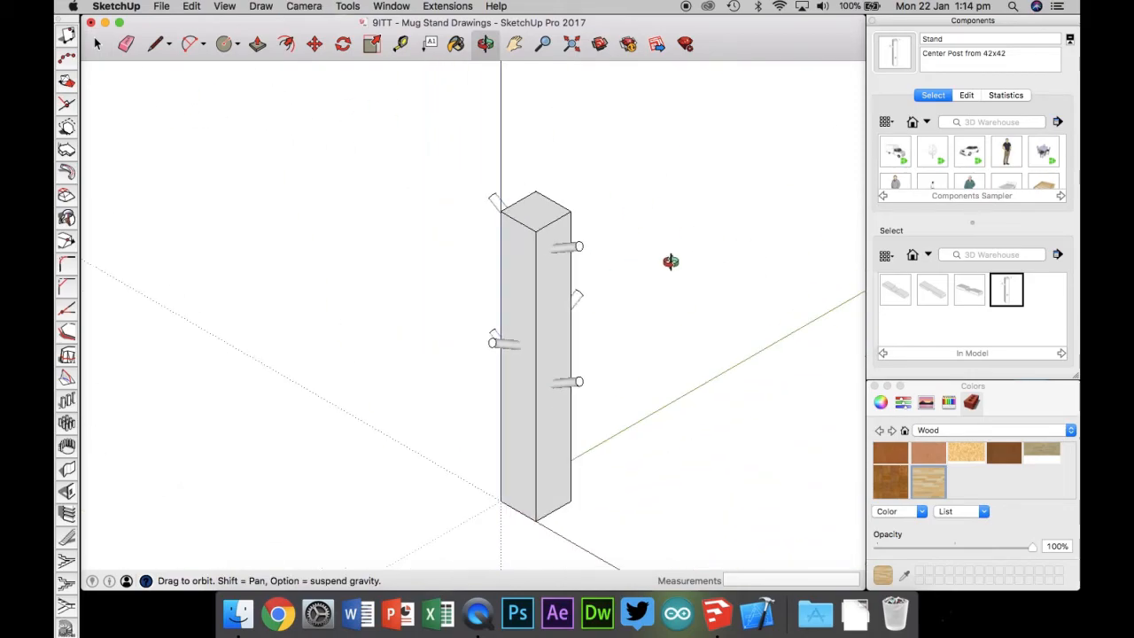
drag(439, 366, 509, 339)
key(super+7)
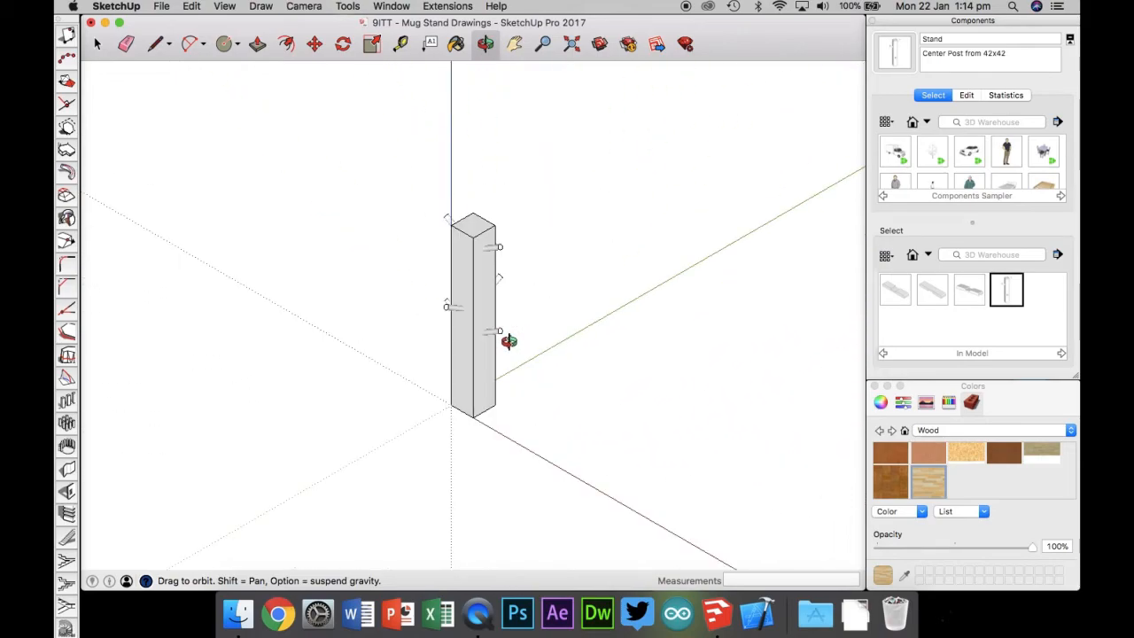
scroll(508, 341, up, 4)
- Make the post and its pegs a component named "Part A" with the description "Radiata Pine 42mm x 42mm"
click(99, 45)
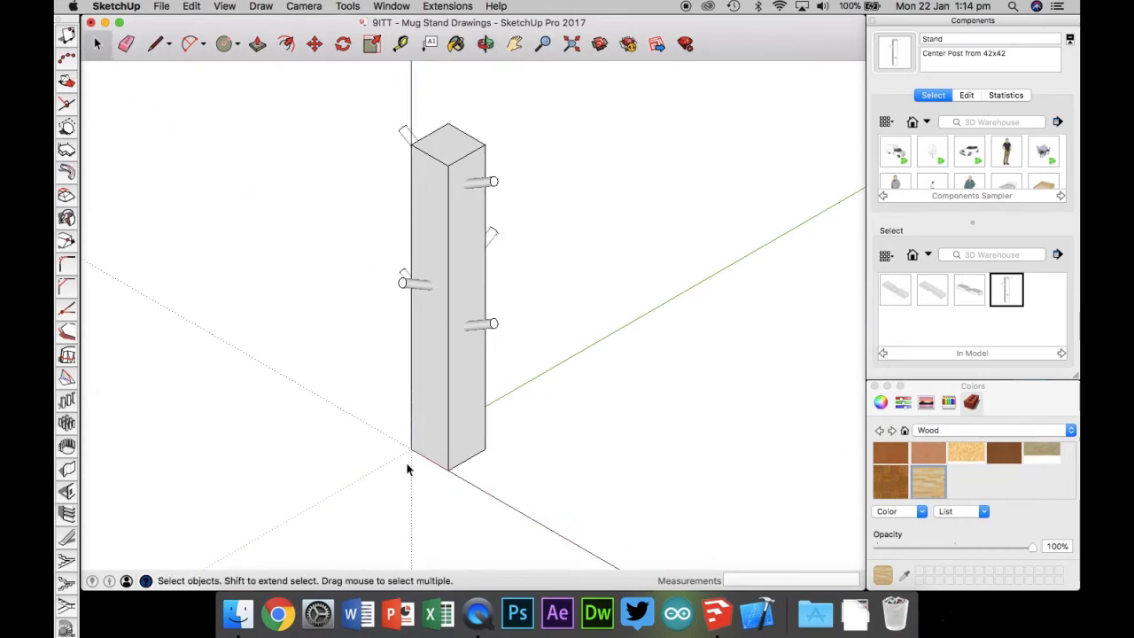
drag(357, 96, 533, 512)
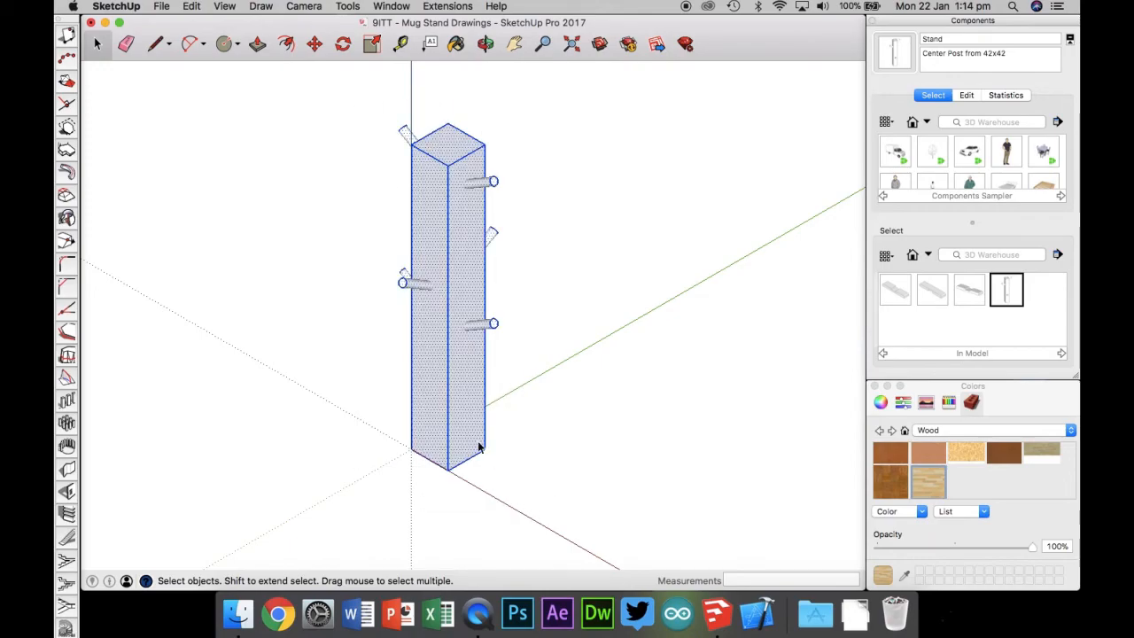
right_click(459, 418)
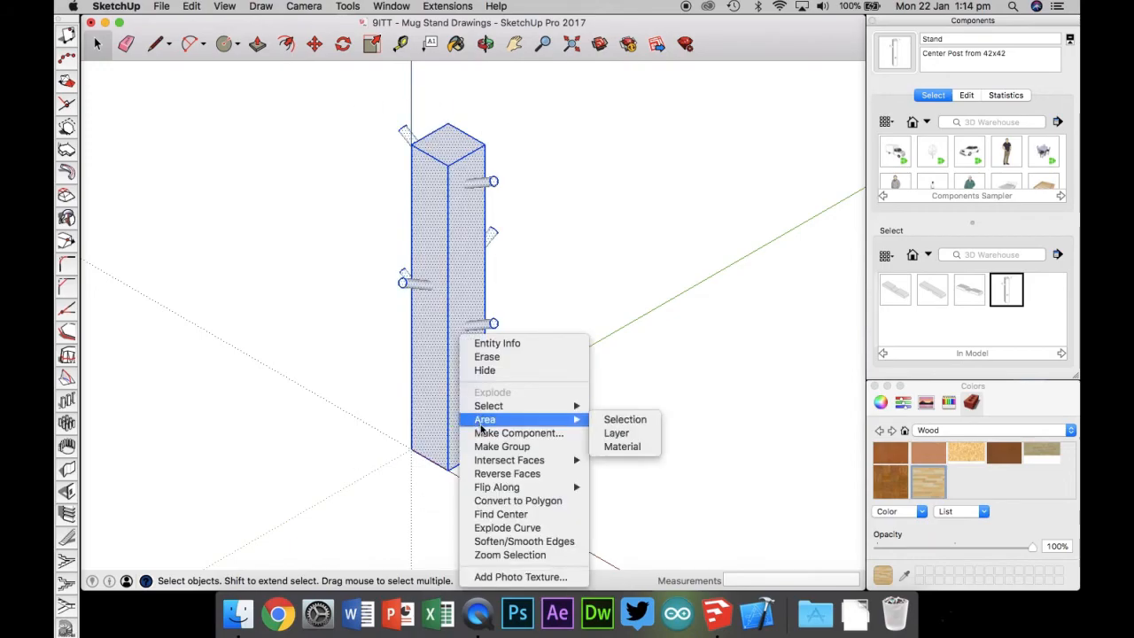
click(488, 434)
text(Part )
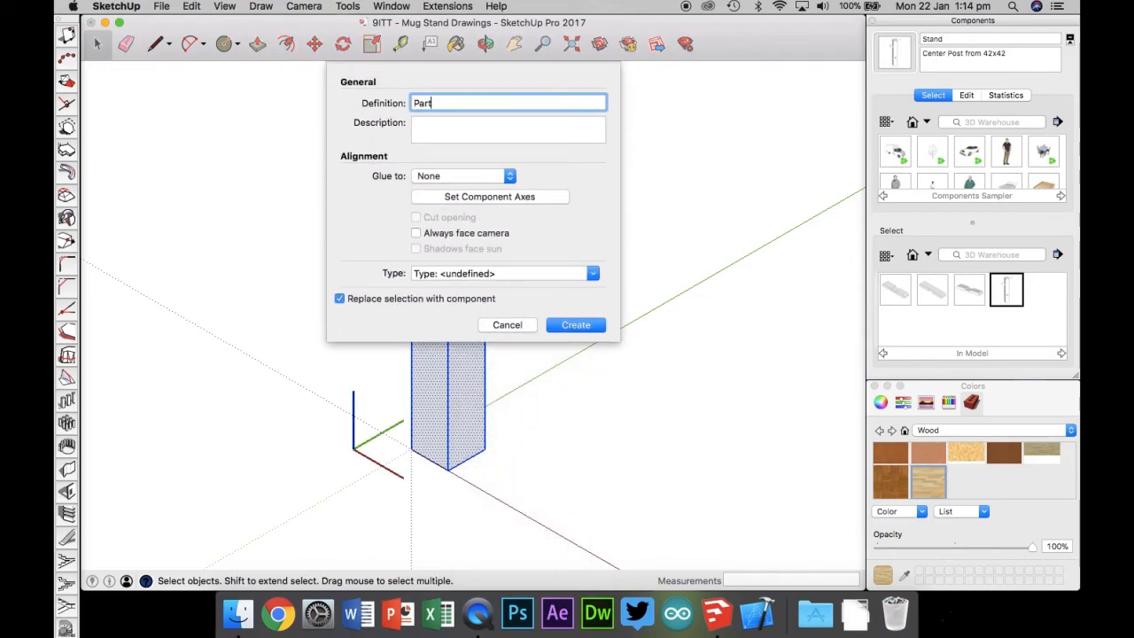
text(A)
key(Tab)
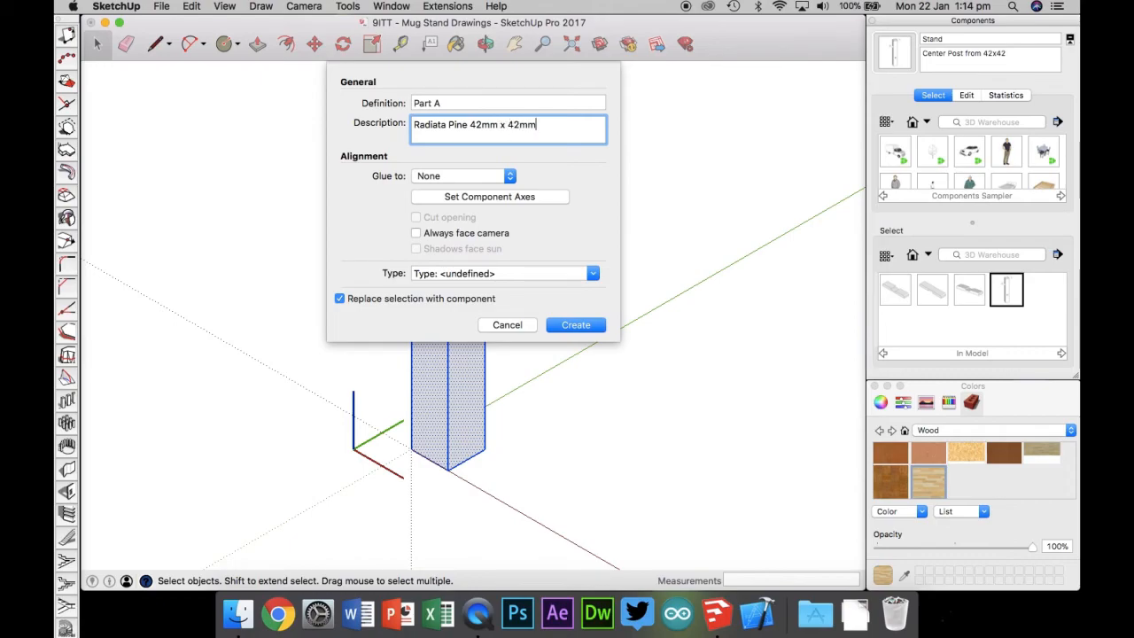
click(574, 325)
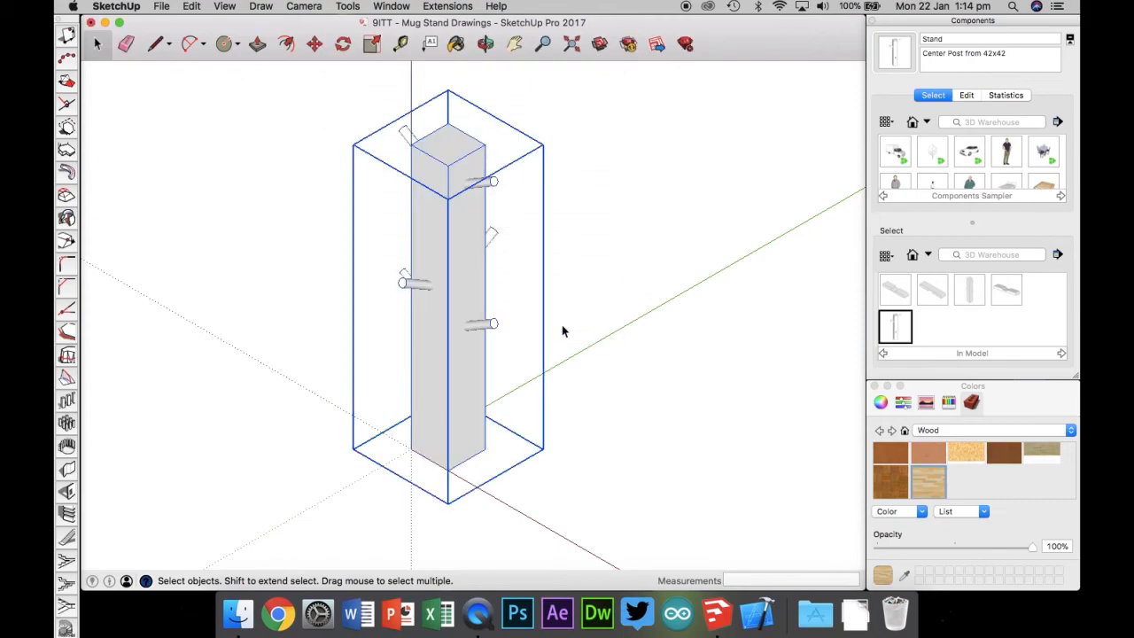
- Apply the light wood-grain material from the Wood collection to the whole post component and view it from another side
drag(944, 490, 453, 249)
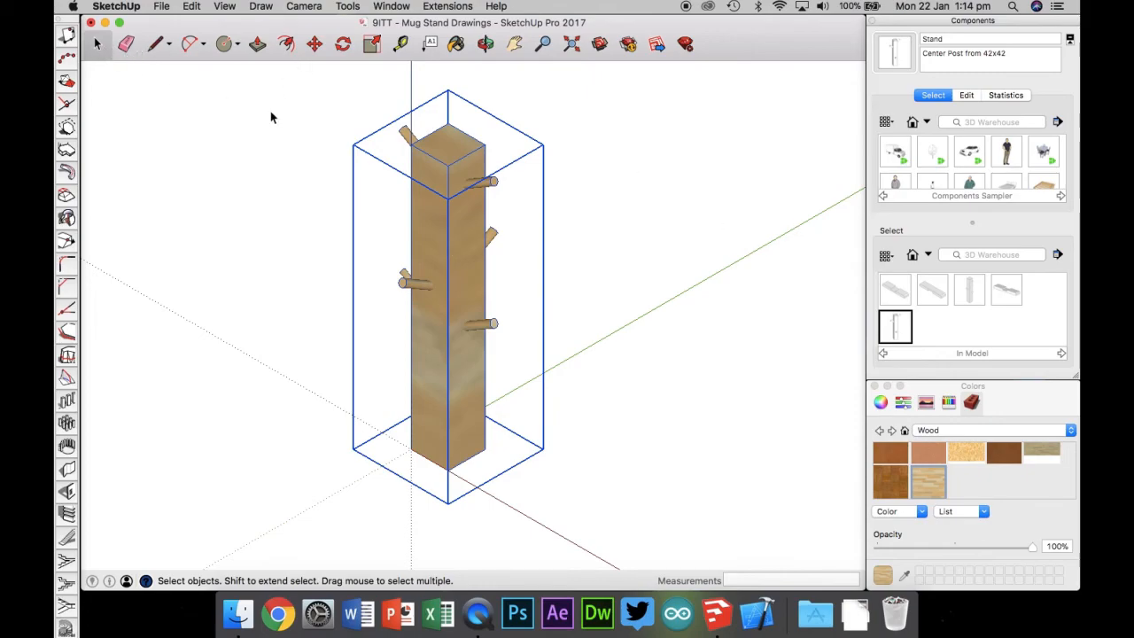
click(486, 44)
drag(278, 234, 797, 340)
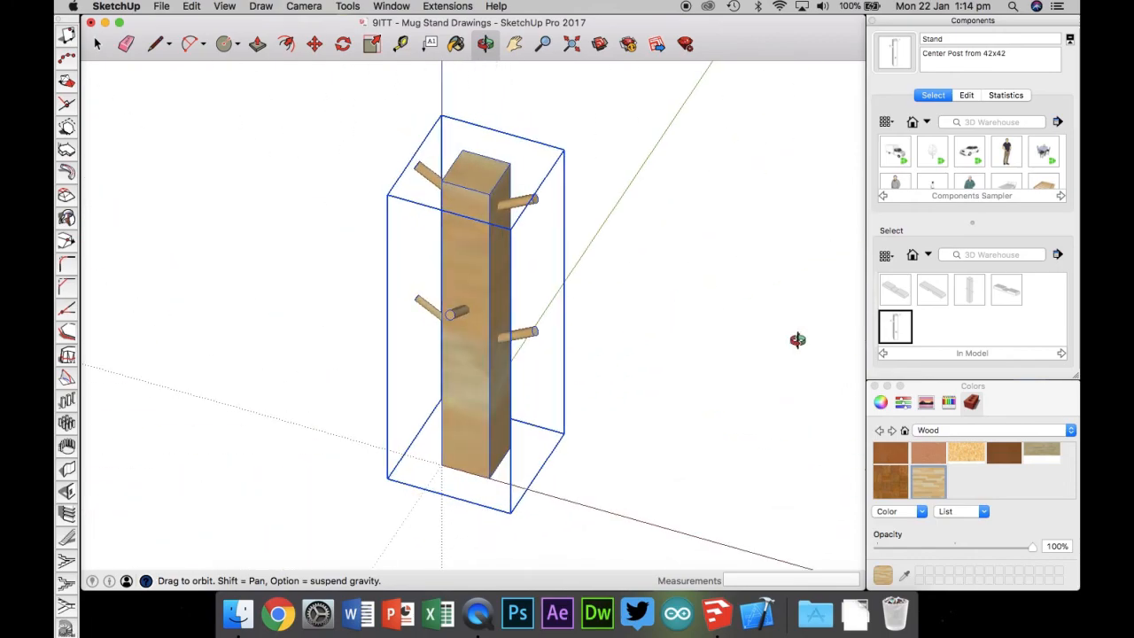